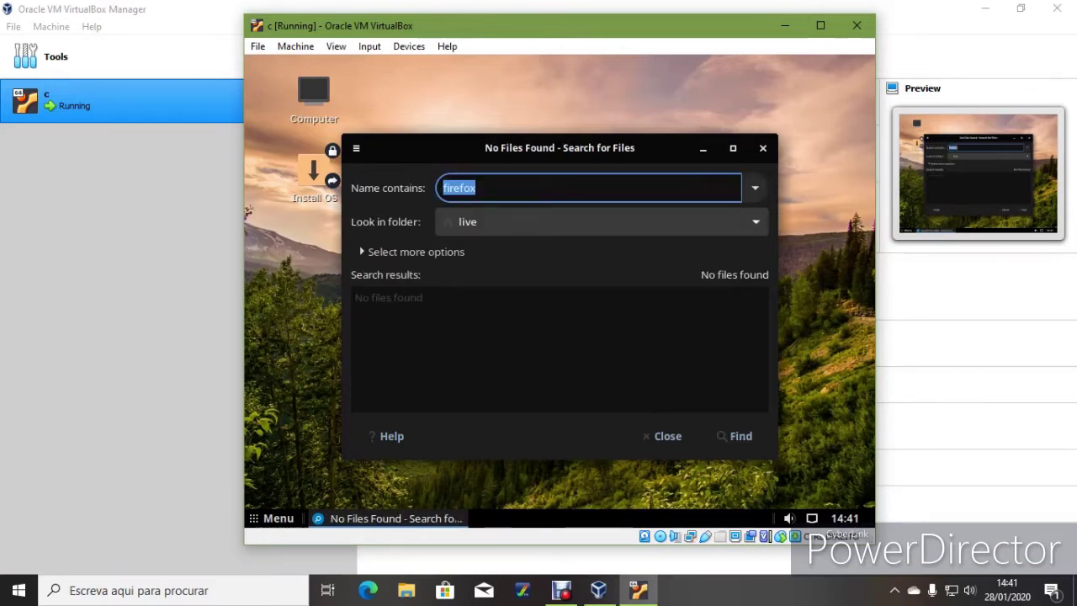
# Set the file search's Look in folder to File System, then close the search window
pyautogui.click(602, 222)
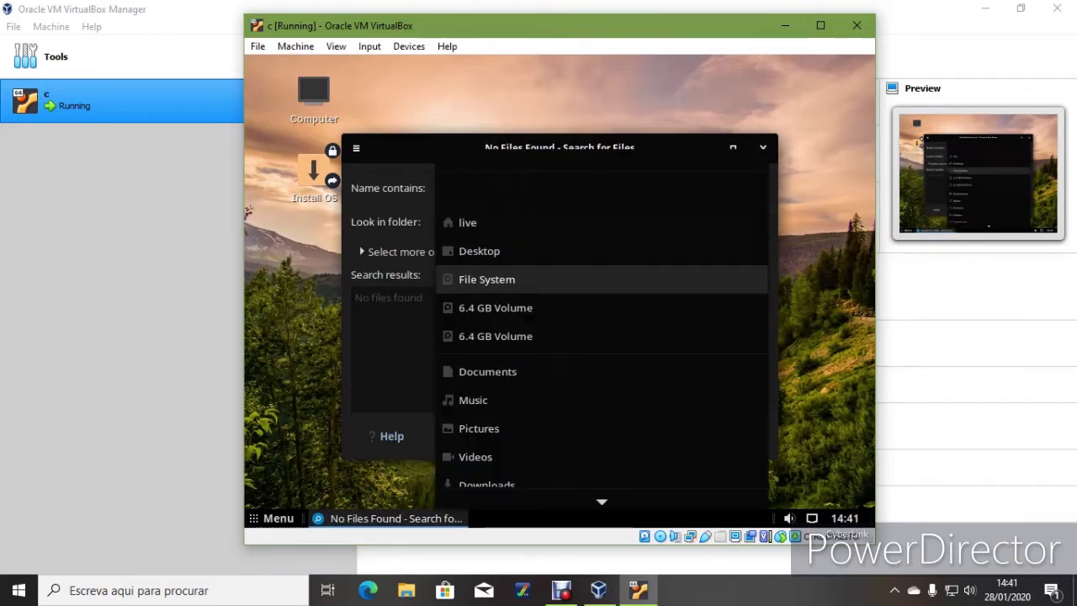
pyautogui.click(539, 280)
pyautogui.click(661, 436)
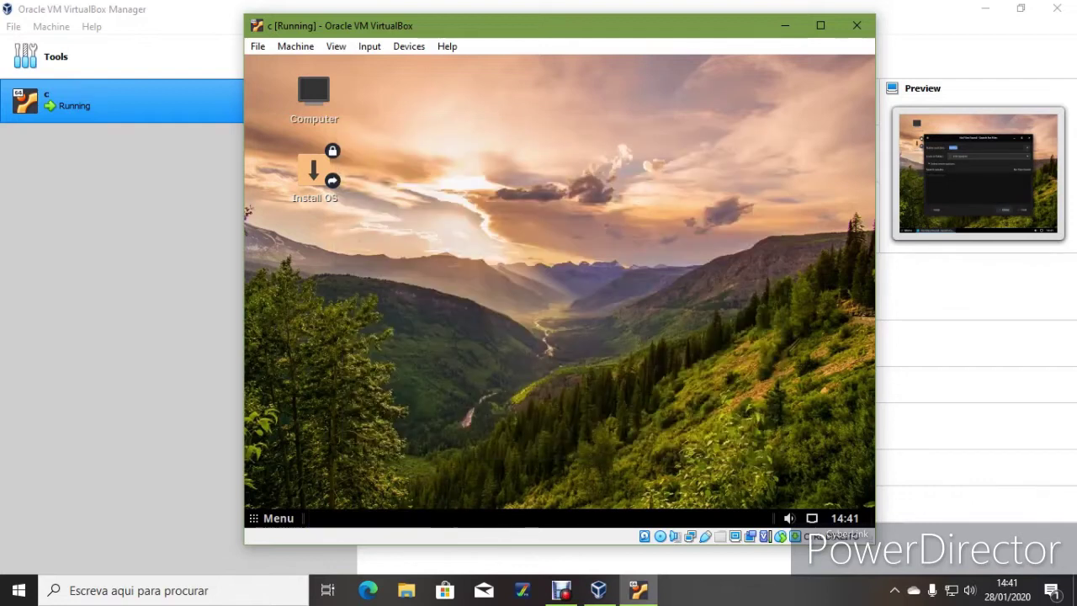
# Launch the Software Center from the Administration section of the applications menu
pyautogui.click(273, 518)
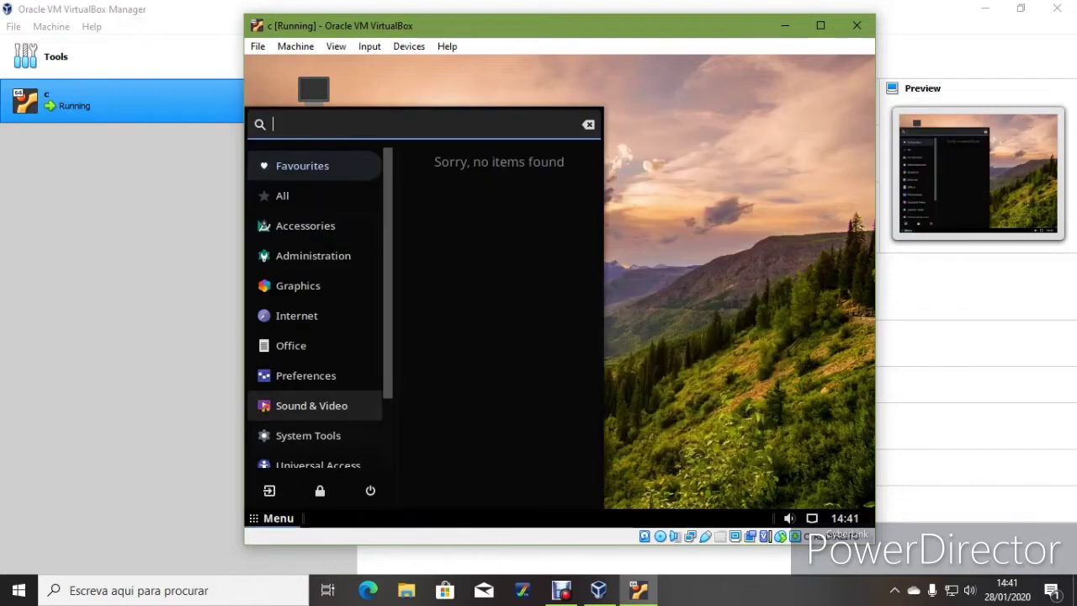
pyautogui.moveTo(297, 315)
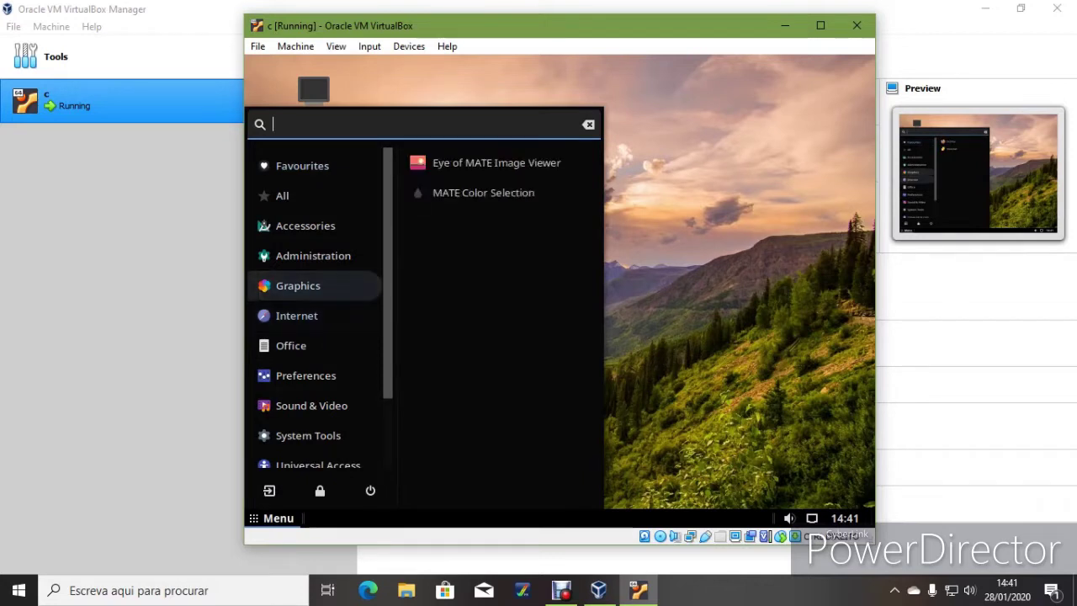
pyautogui.moveTo(313, 256)
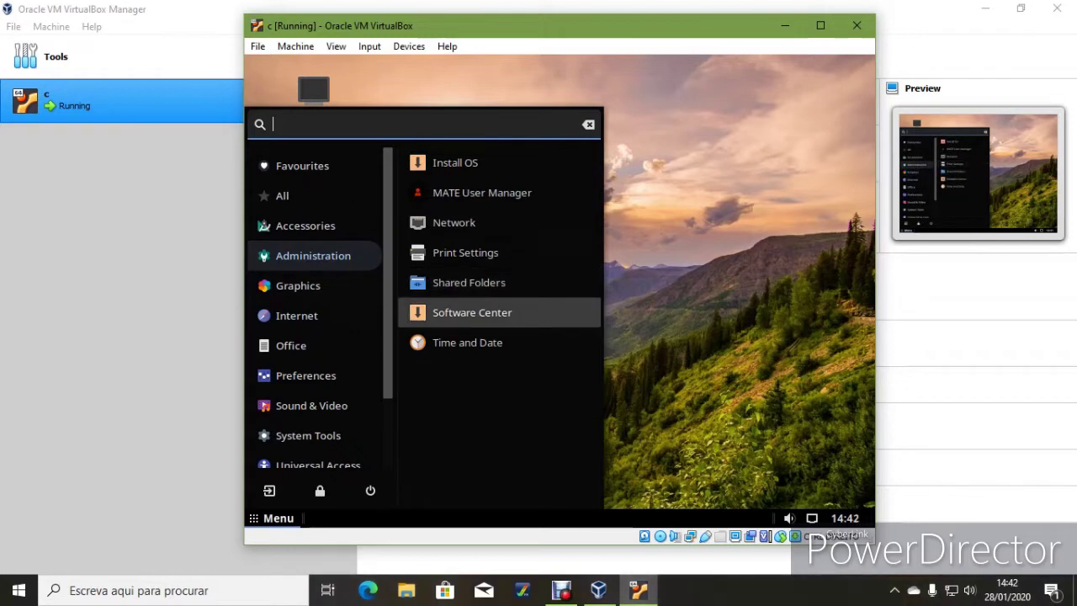
pyautogui.click(472, 313)
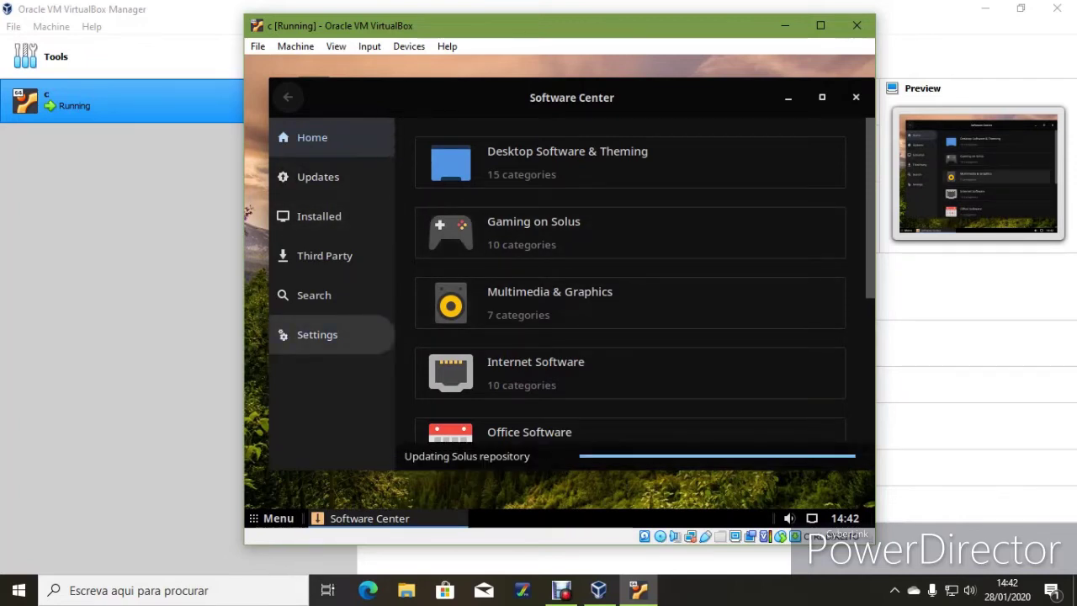
# Browse the Software Center's settings, search and Third Party pages
pyautogui.click(320, 335)
pyautogui.click(316, 294)
pyautogui.click(324, 256)
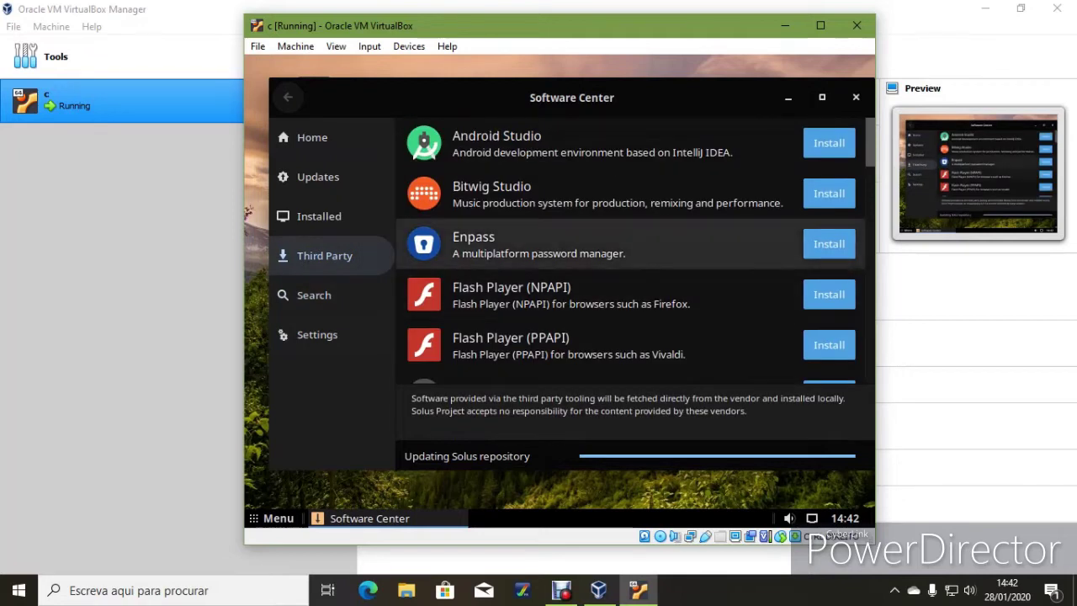
pyautogui.scroll(-5, 589, 244)
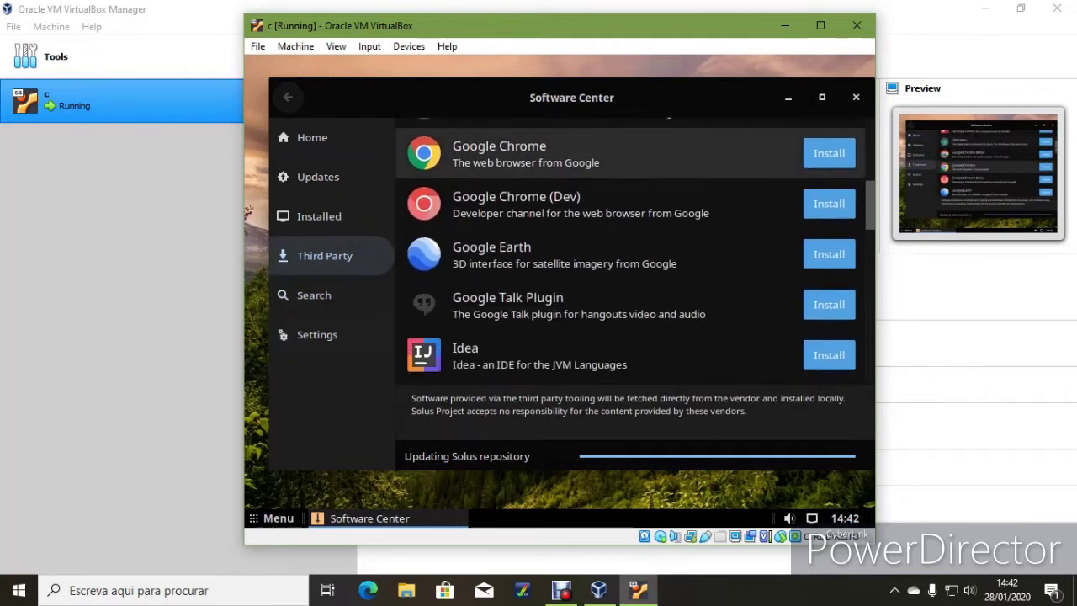
pyautogui.scroll(-6, 589, 154)
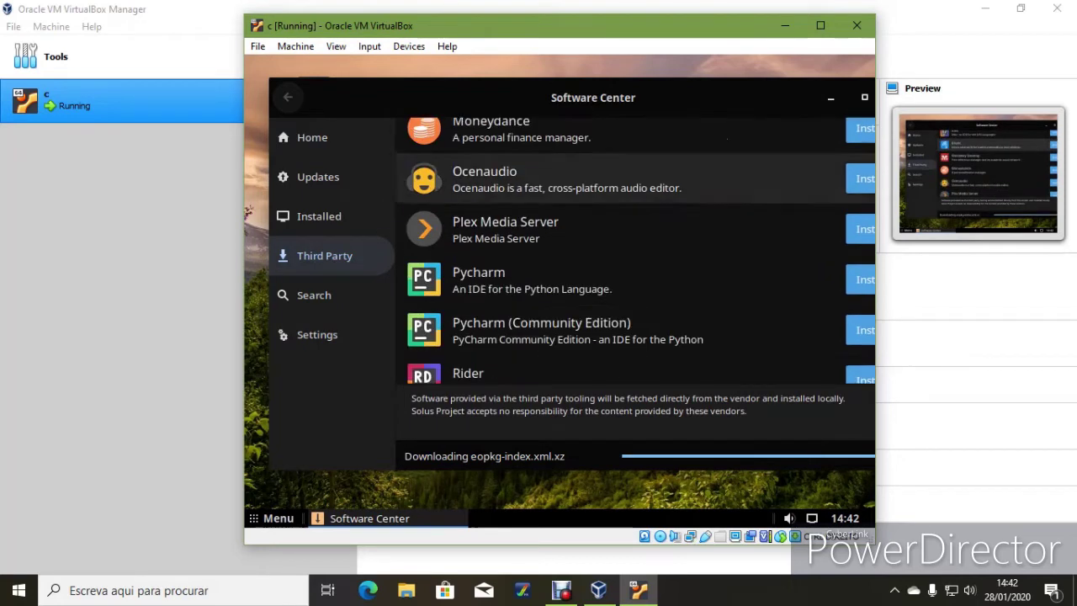
pyautogui.scroll(-2, 589, 292)
# Check the Installed and Updates pages, then open the Gaming on Solus categories from Home
pyautogui.click(319, 216)
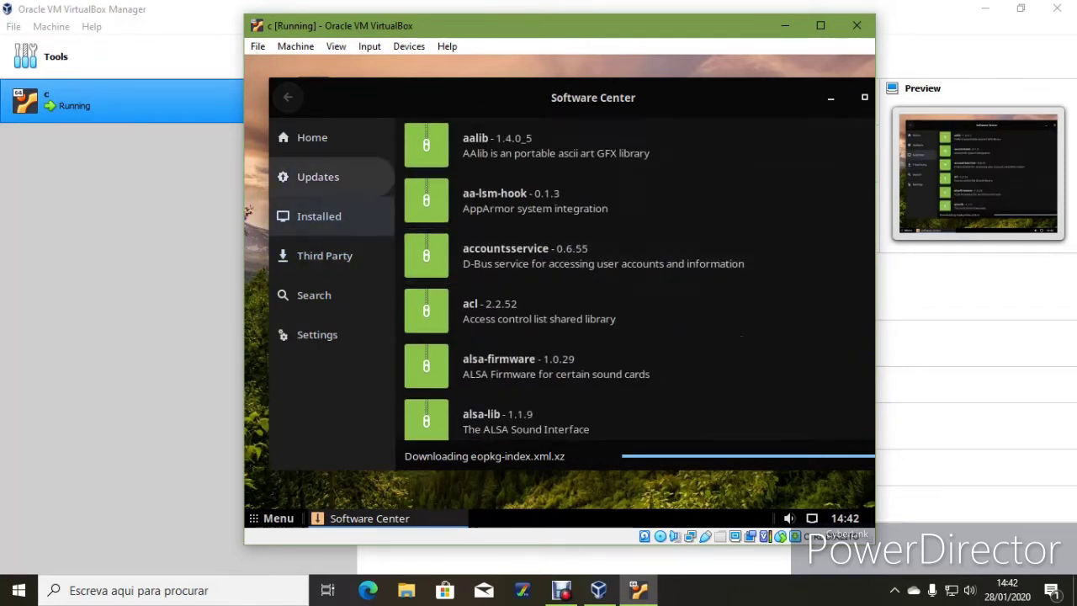
pyautogui.click(318, 177)
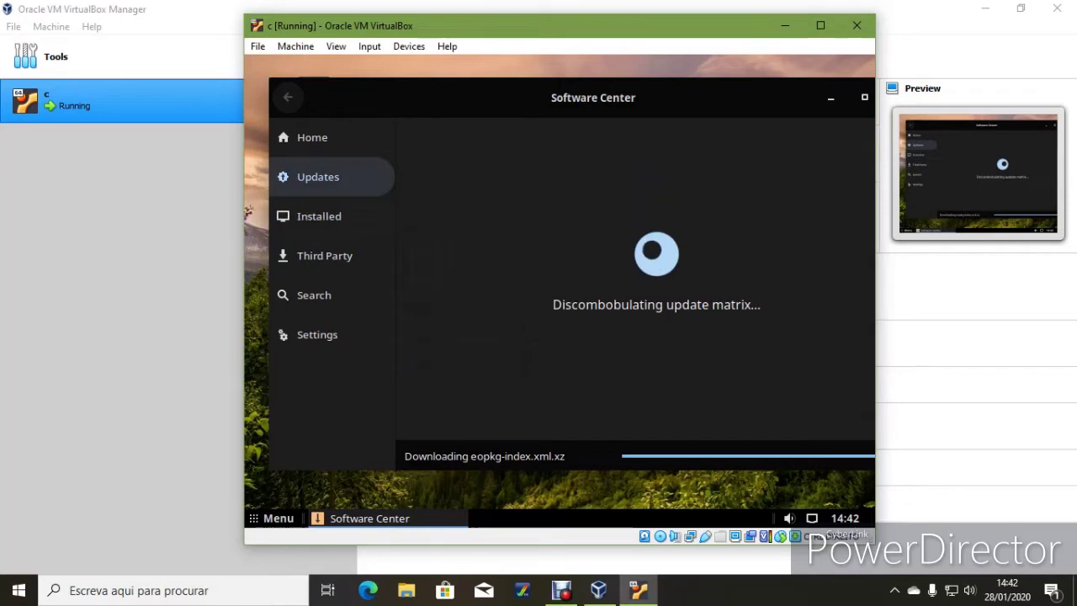
pyautogui.click(320, 137)
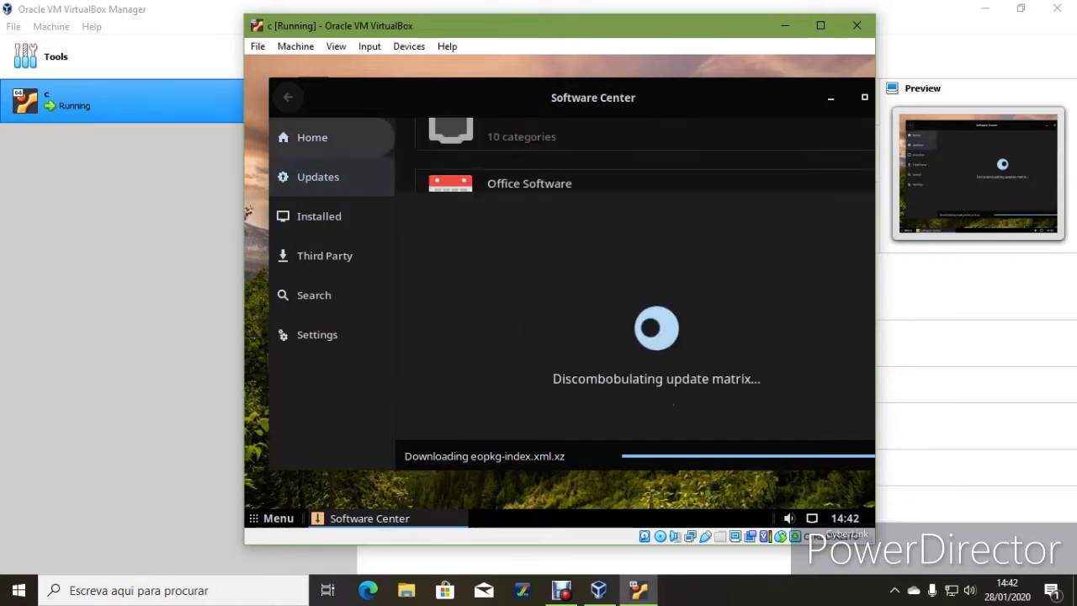
pyautogui.click(652, 234)
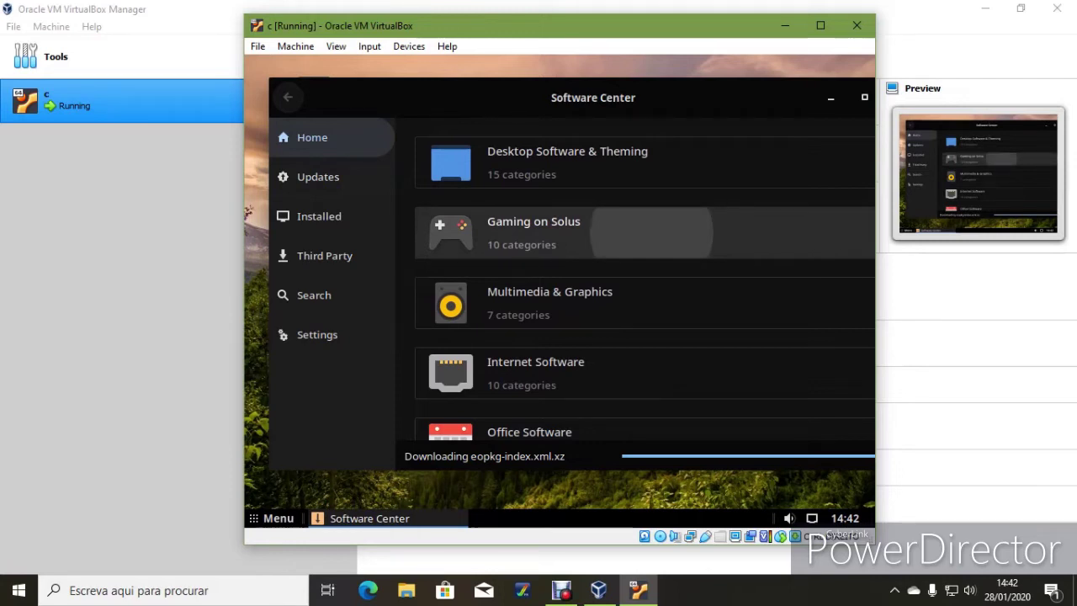
pyautogui.click(652, 233)
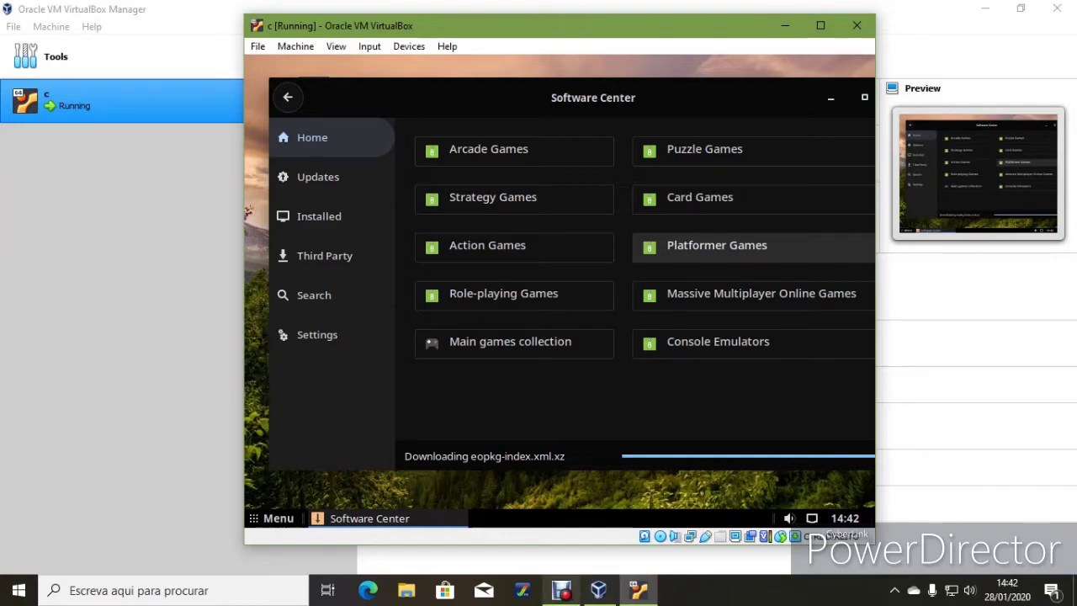
pyautogui.click(561, 591)
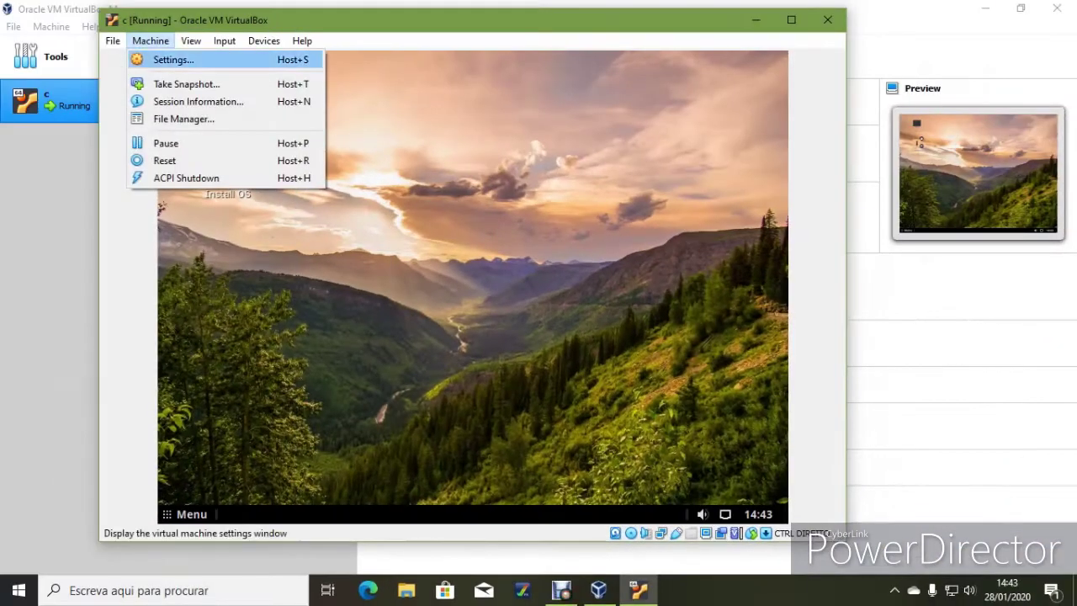
# Switch the guest display to Scaled Mode and maximize the VM window
pyautogui.moveTo(191, 42)
pyautogui.press('Down')
pyautogui.press('Down')
pyautogui.press('Return')
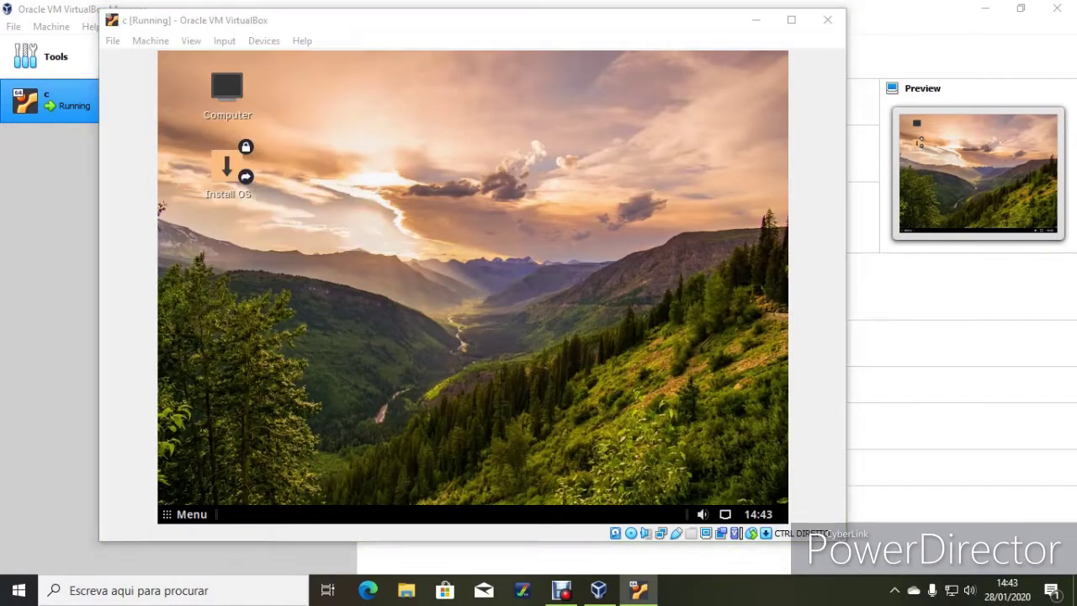
pyautogui.press('Return')
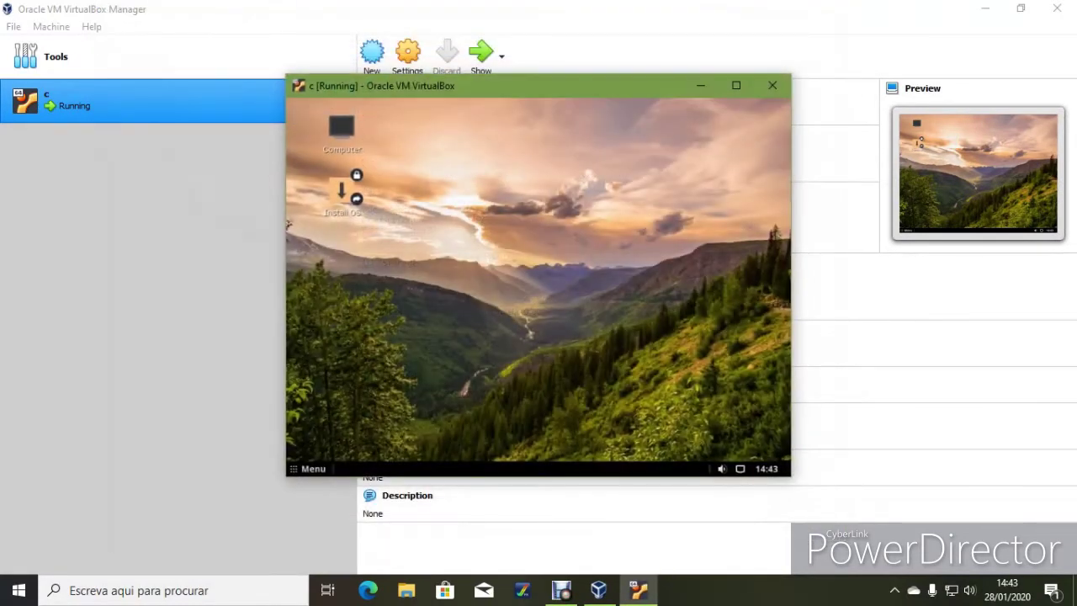
pyautogui.click(736, 85)
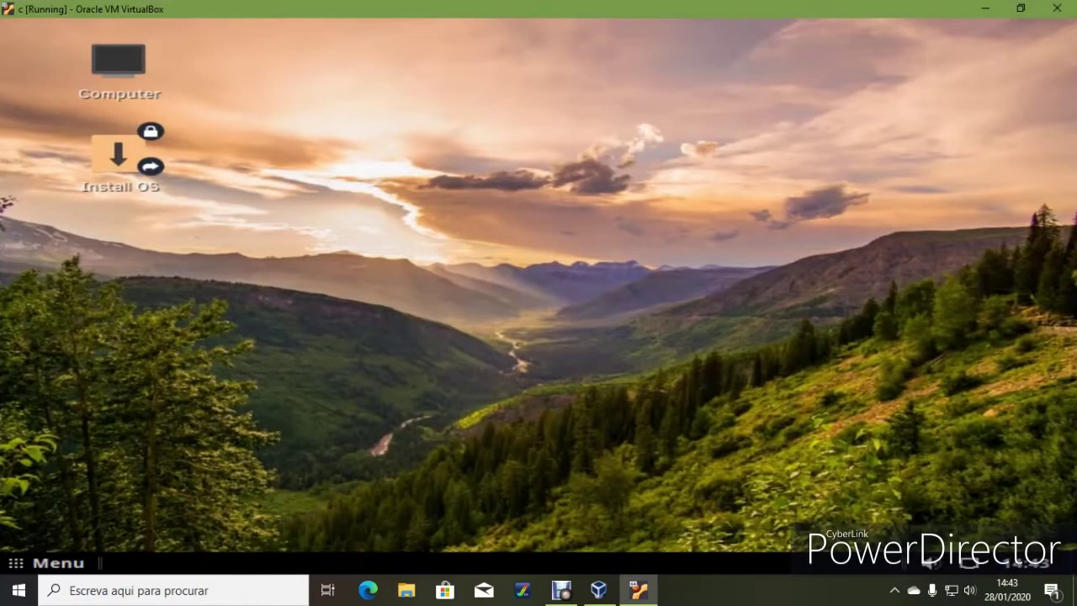
# Launch the Control Center from the applications menu and scroll through its list
pyautogui.click(58, 562)
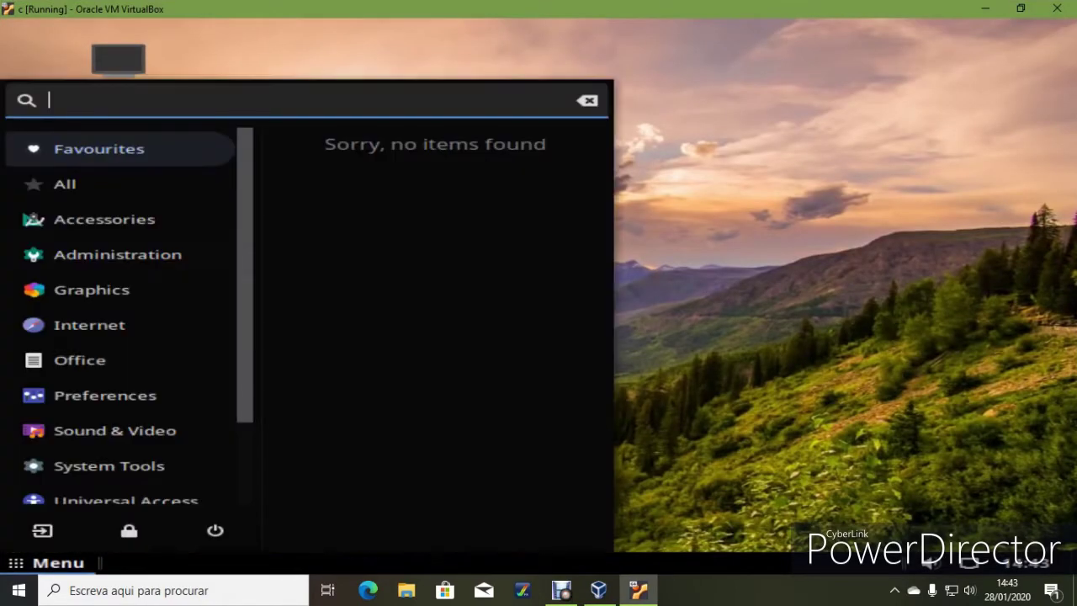
pyautogui.scroll(-1, 118, 345)
pyautogui.scroll(-1, 117, 337)
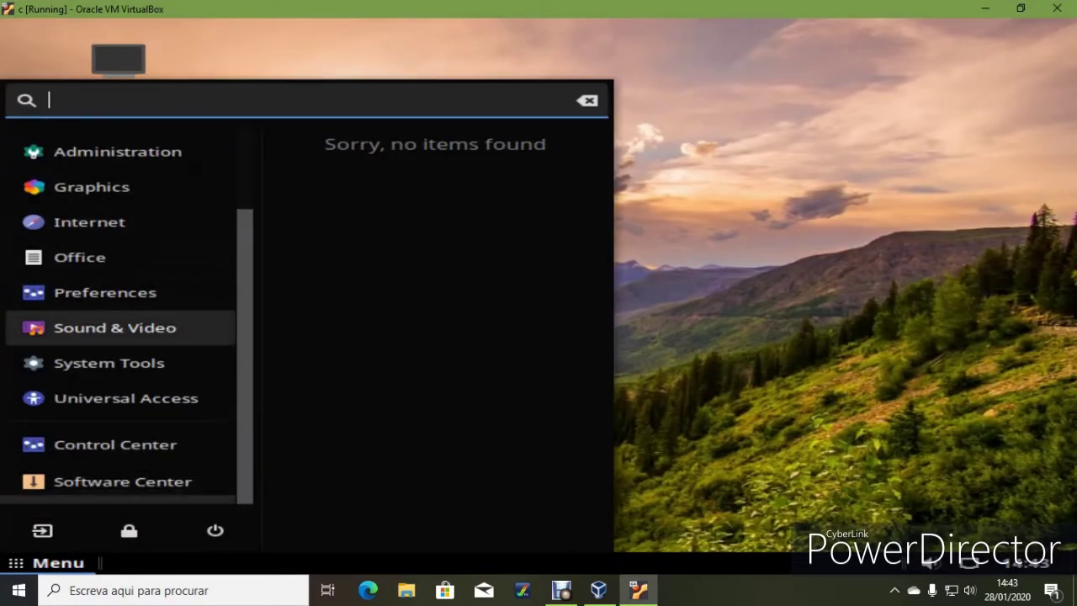
pyautogui.click(116, 444)
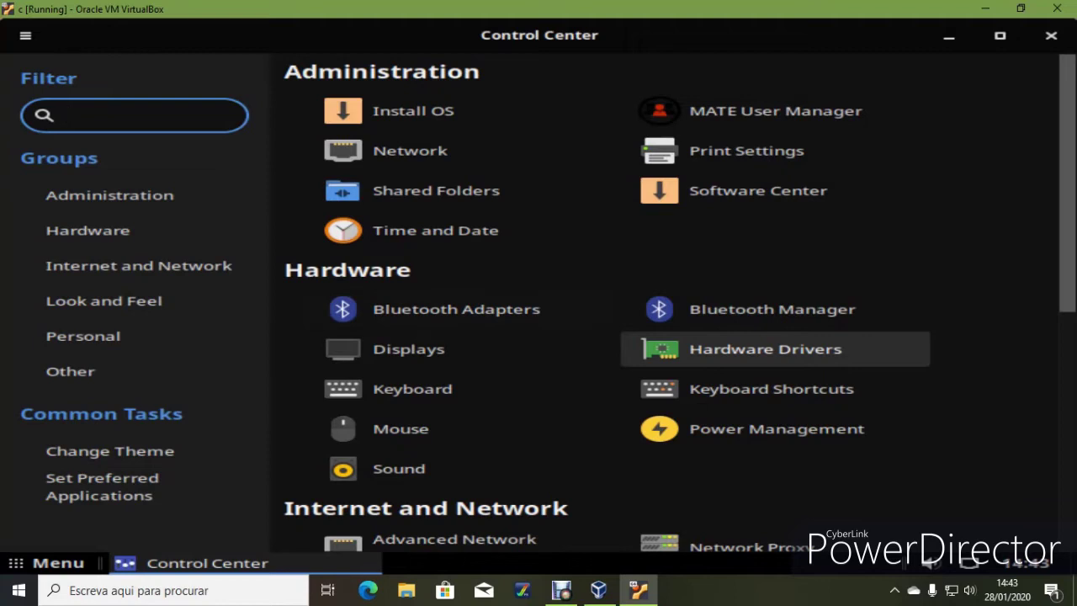
pyautogui.scroll(-2, 459, 230)
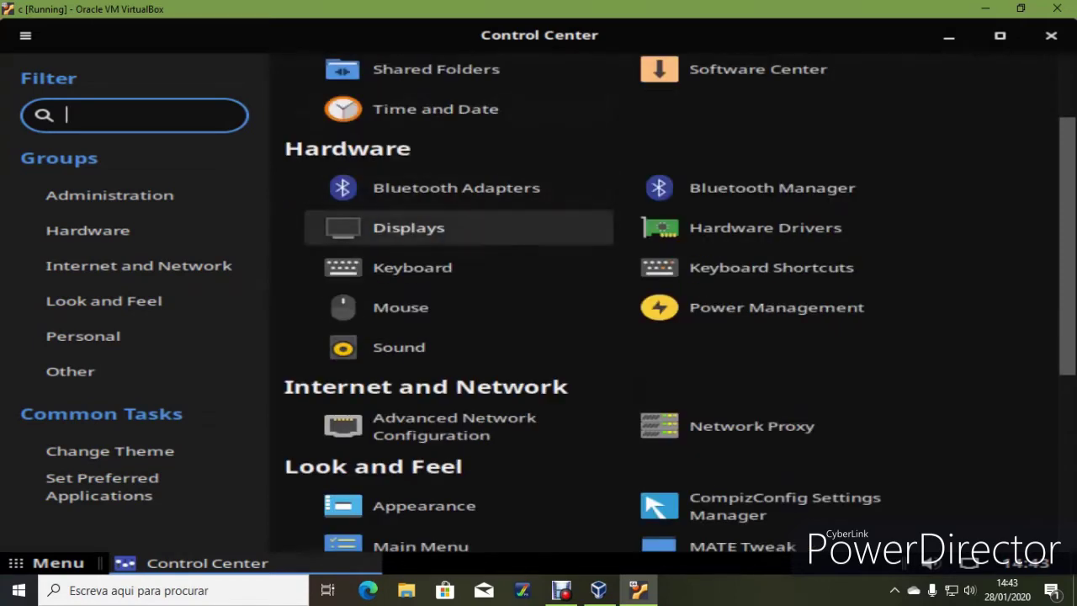
pyautogui.scroll(-4, 459, 303)
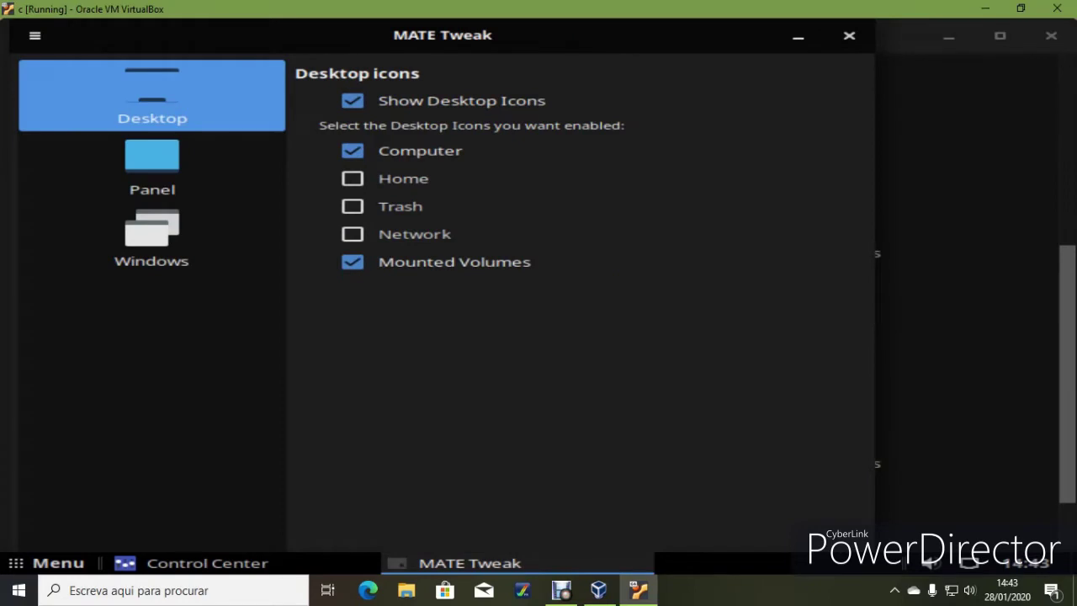
# Show Home and Trash icons on the desktop and pick the openSUSE panel layout
pyautogui.click(353, 179)
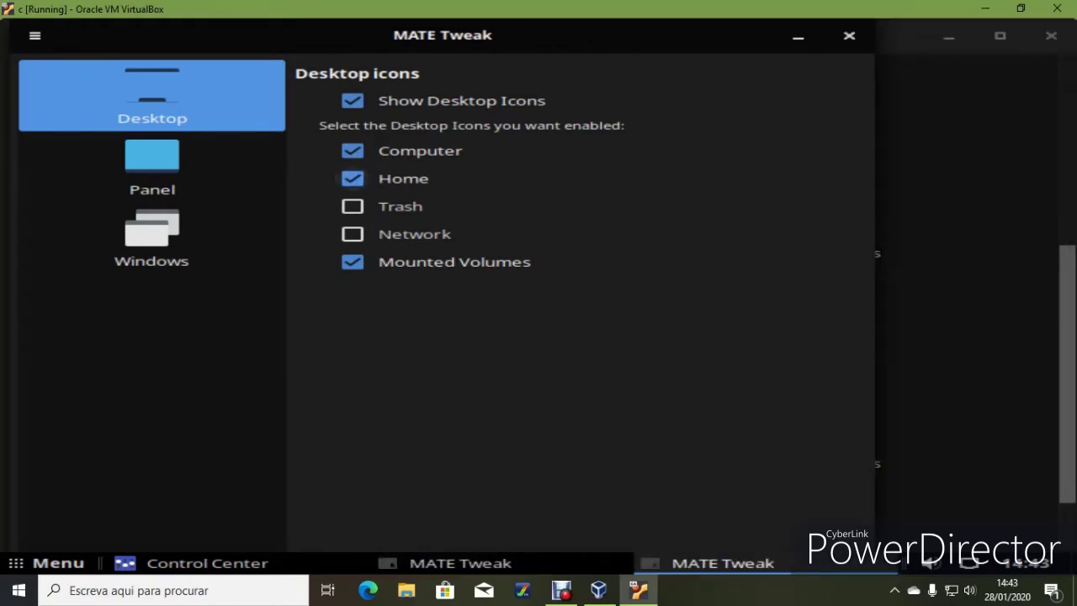
pyautogui.click(353, 206)
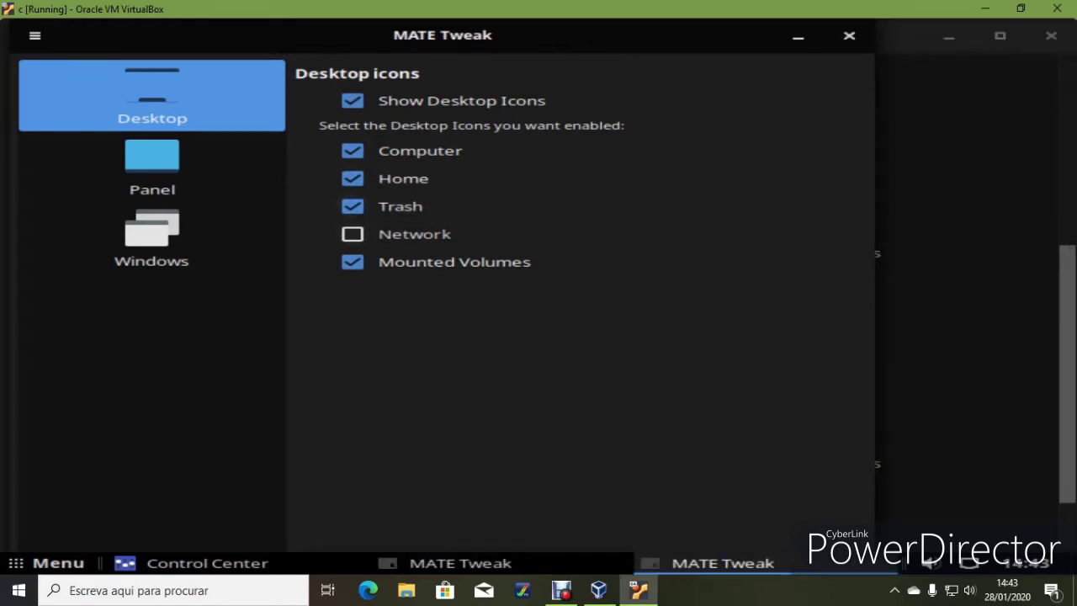
pyautogui.click(153, 167)
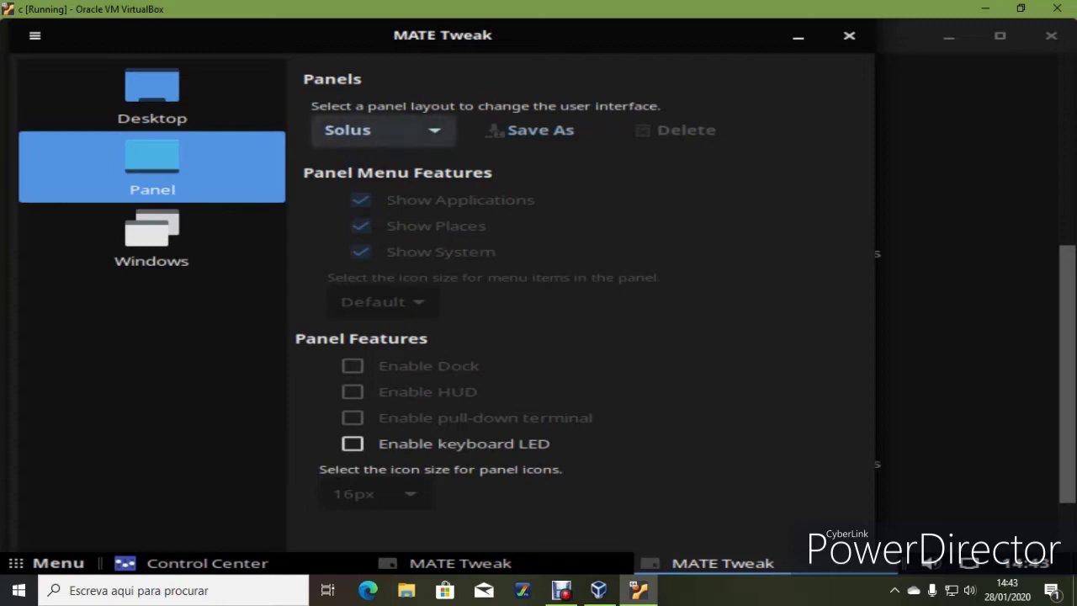
pyautogui.click(378, 130)
pyautogui.click(379, 122)
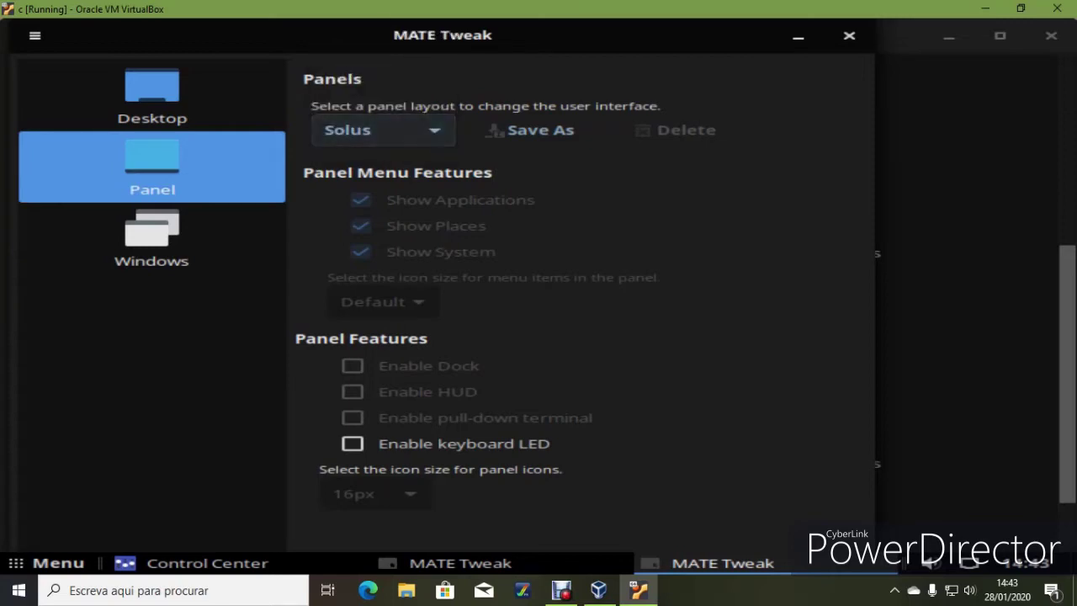
pyautogui.click(379, 130)
pyautogui.click(379, 122)
pyautogui.click(379, 130)
pyautogui.click(379, 122)
pyautogui.scroll(1, 379, 129)
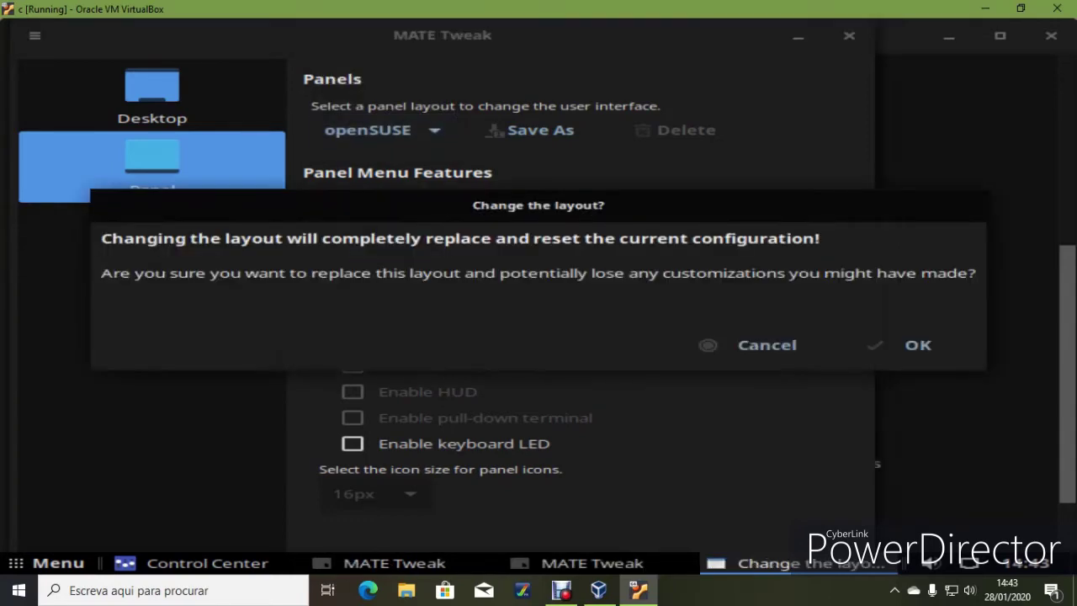
# Confirm the openSUSE layout switch, view the Windows settings, and close MATE Tweak
pyautogui.click(899, 345)
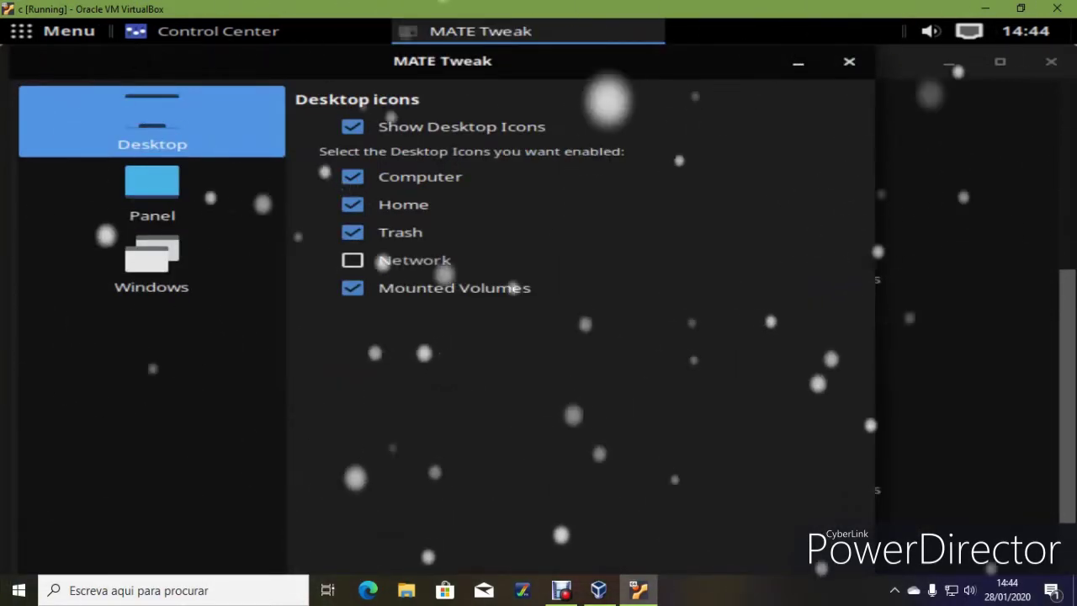
pyautogui.click(152, 265)
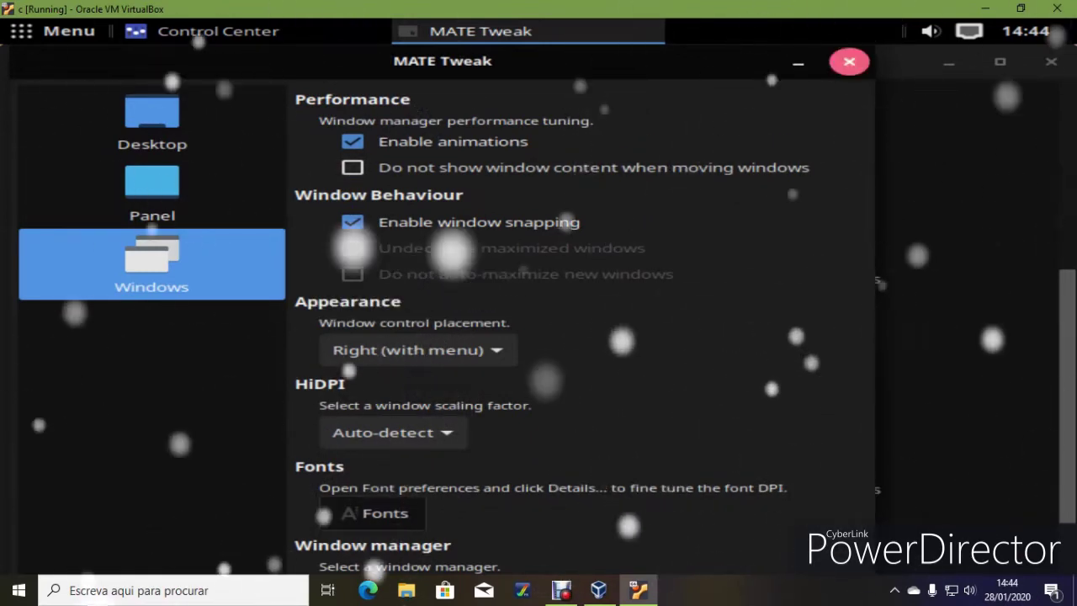
pyautogui.click(850, 61)
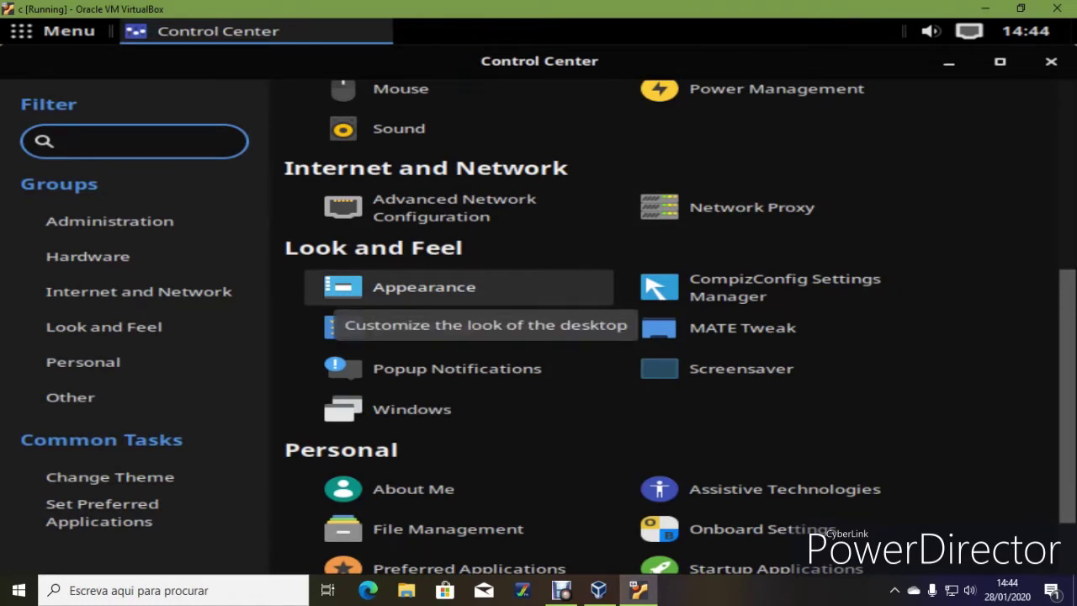
# In Appearance Preferences, scroll through the Theme thumbnails and pick the light Plata theme
pyautogui.click(424, 287)
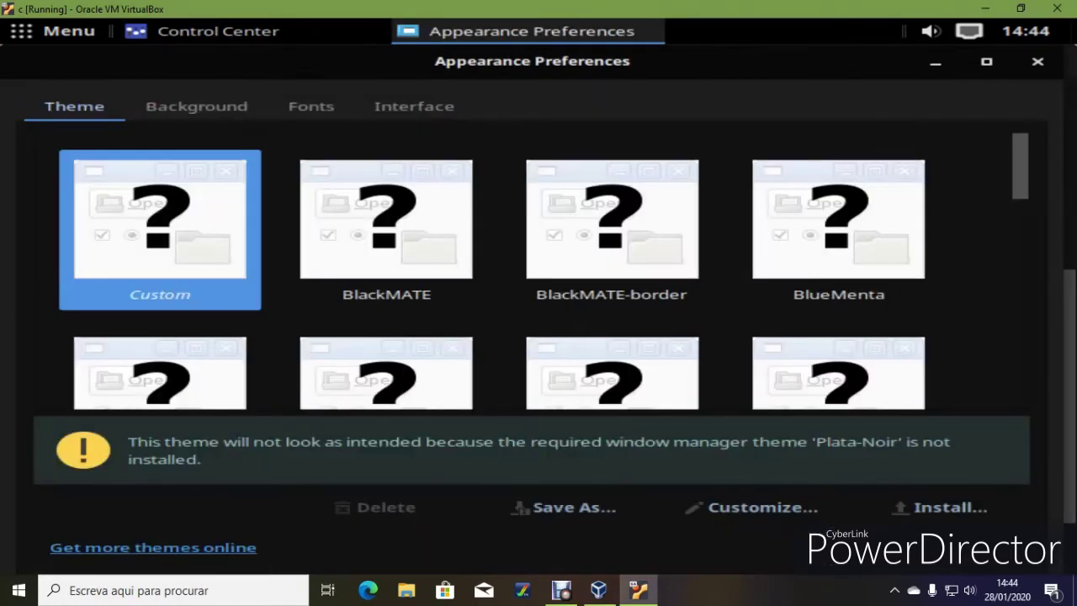
pyautogui.scroll(-6, 547, 269)
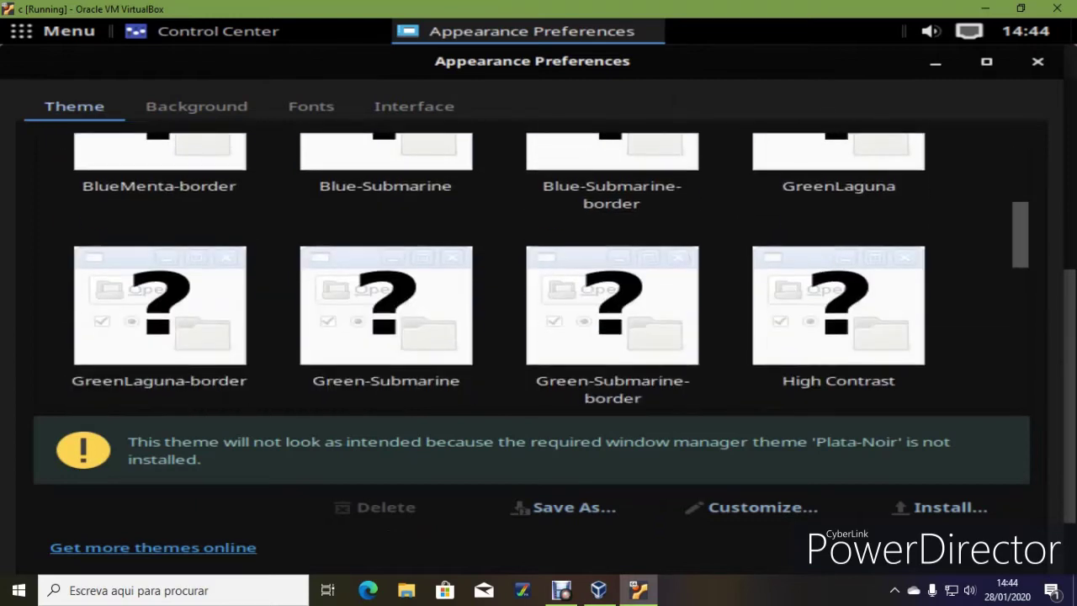
pyautogui.scroll(6, 547, 269)
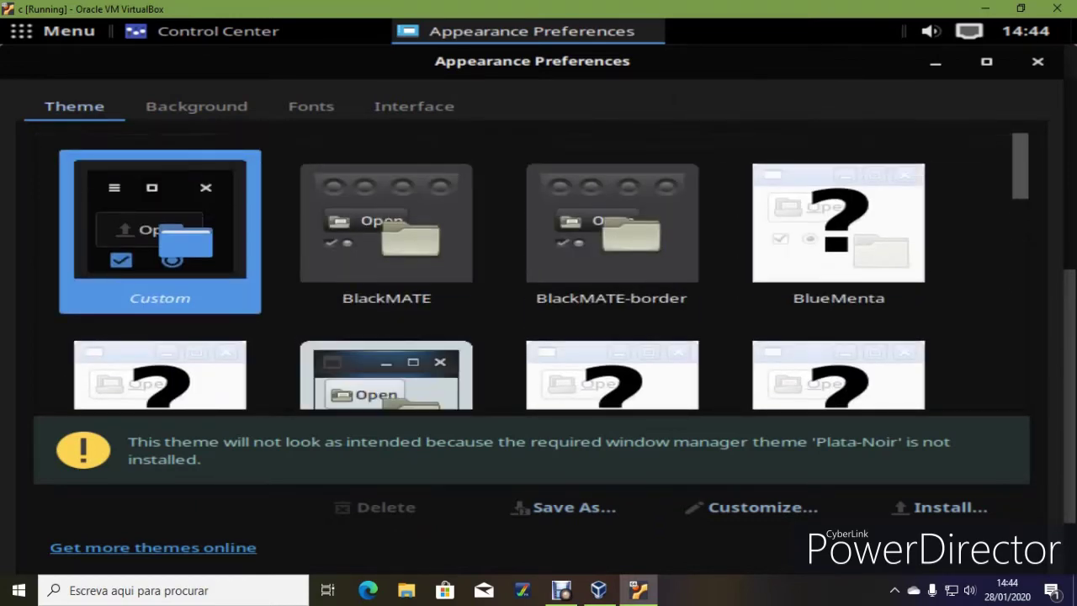
pyautogui.scroll(-3, 544, 271)
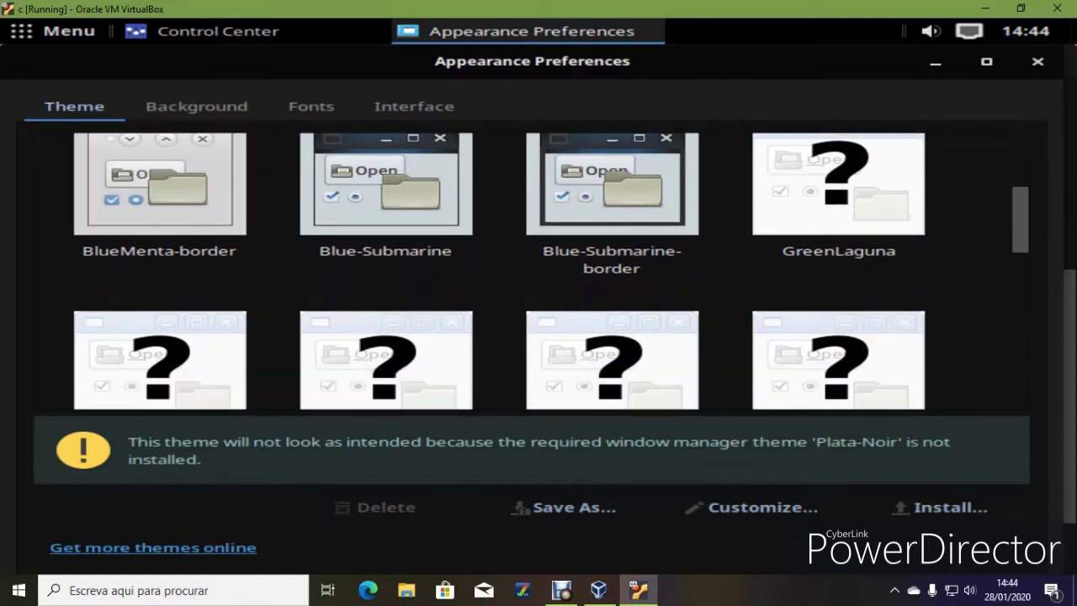
pyautogui.scroll(-1, 547, 270)
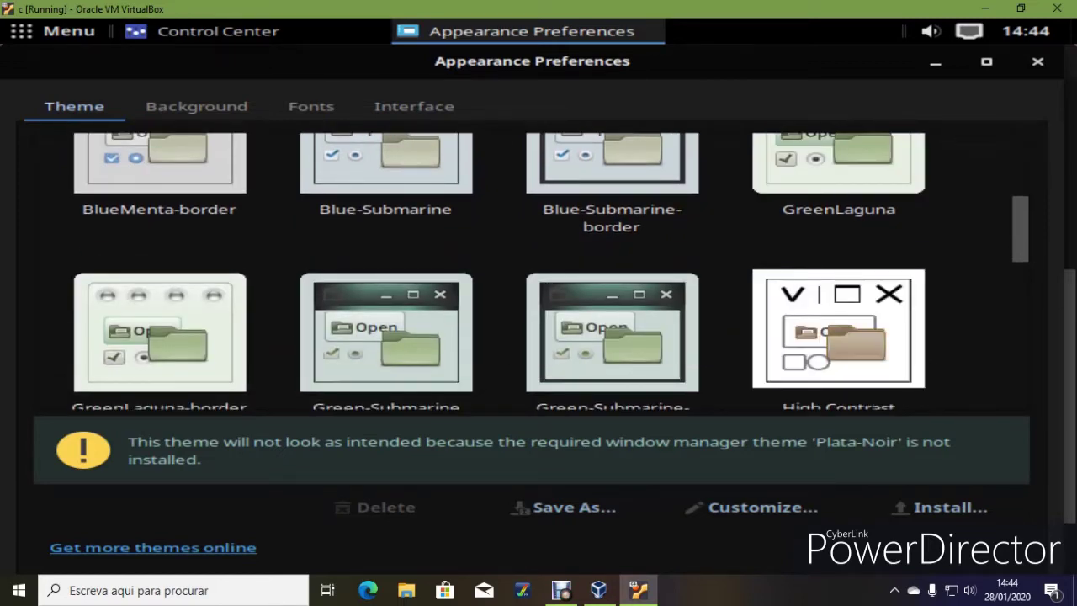
pyautogui.press('super')
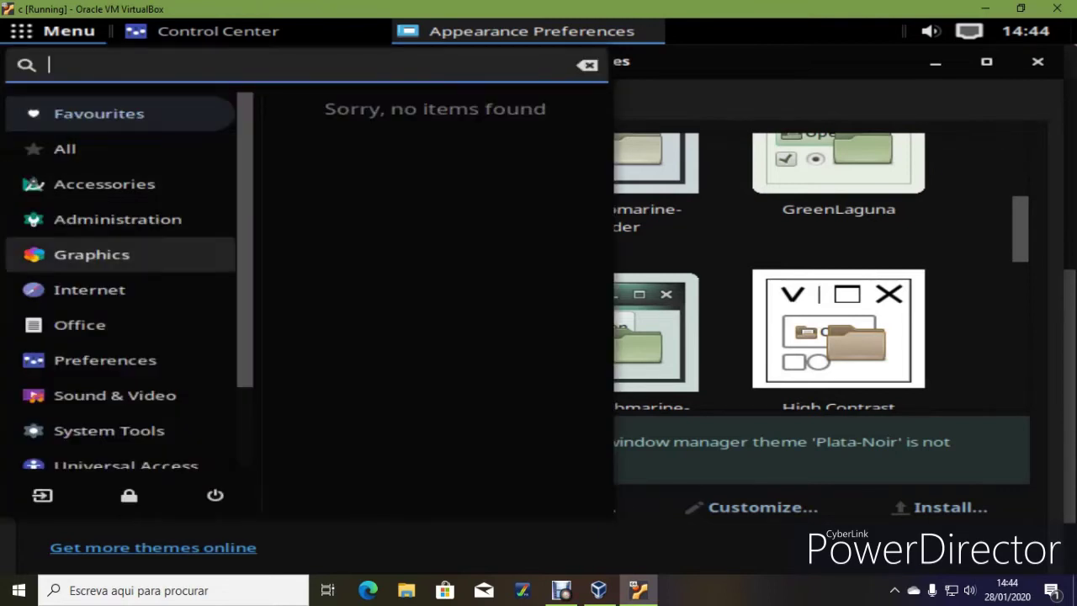
pyautogui.scroll(-3, 126, 438)
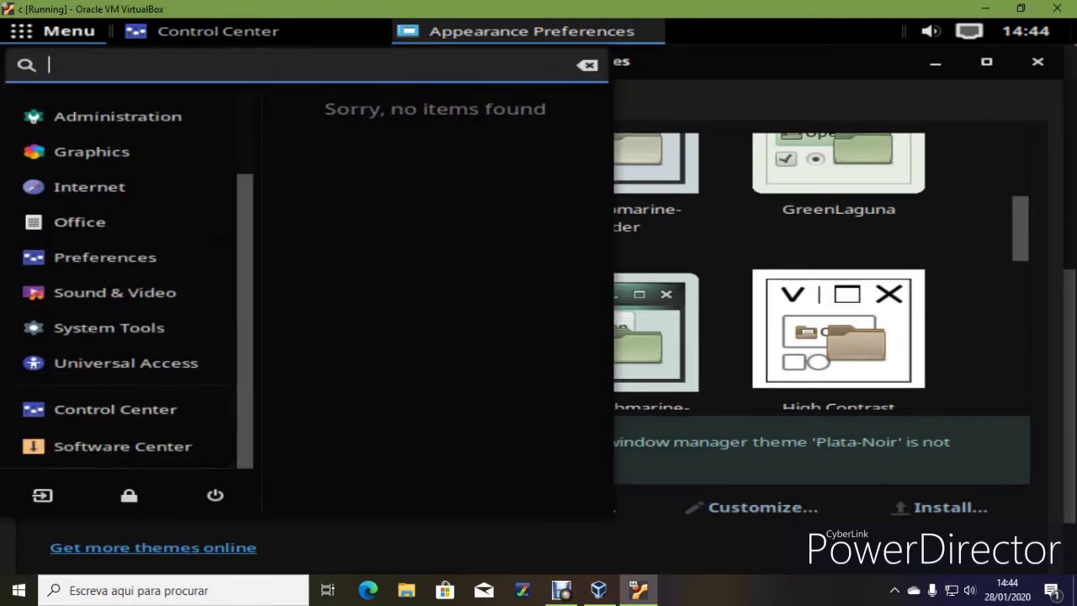
pyautogui.press('Escape')
pyautogui.scroll(-3, 538, 270)
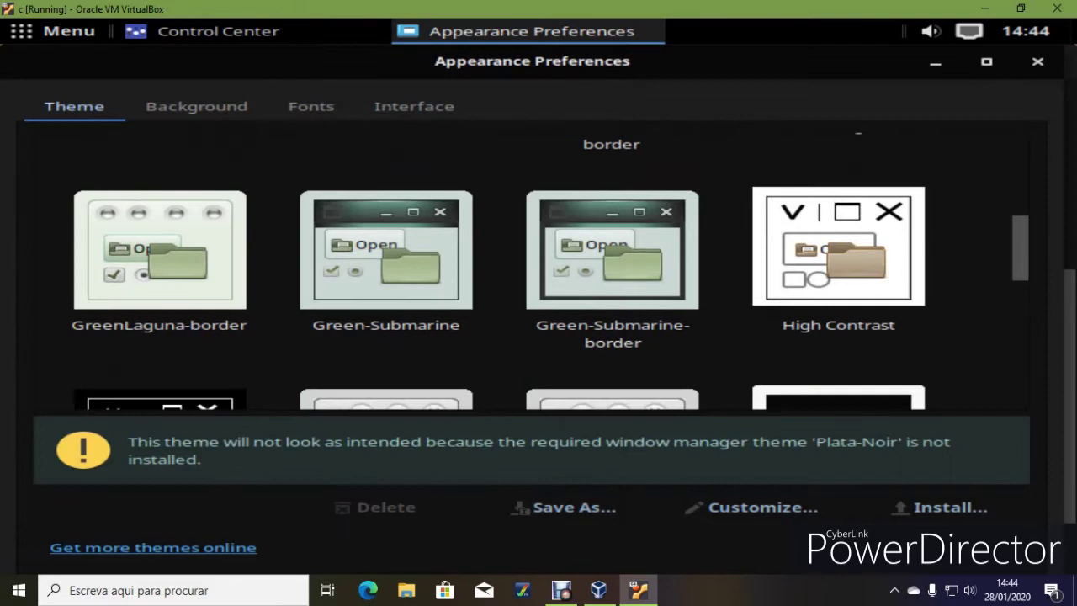
pyautogui.scroll(-2, 539, 269)
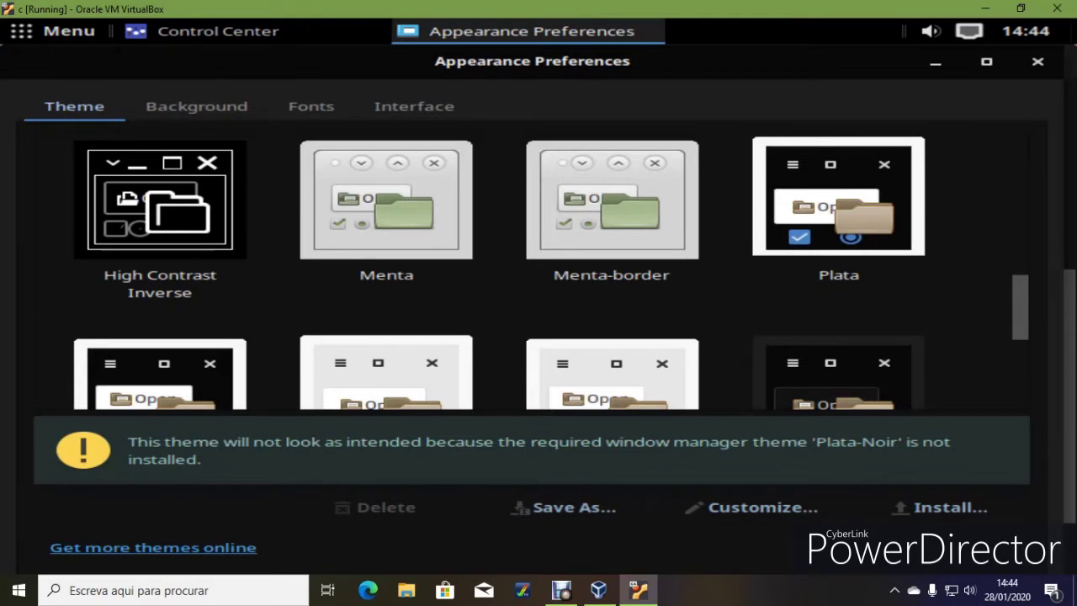
pyautogui.click(562, 590)
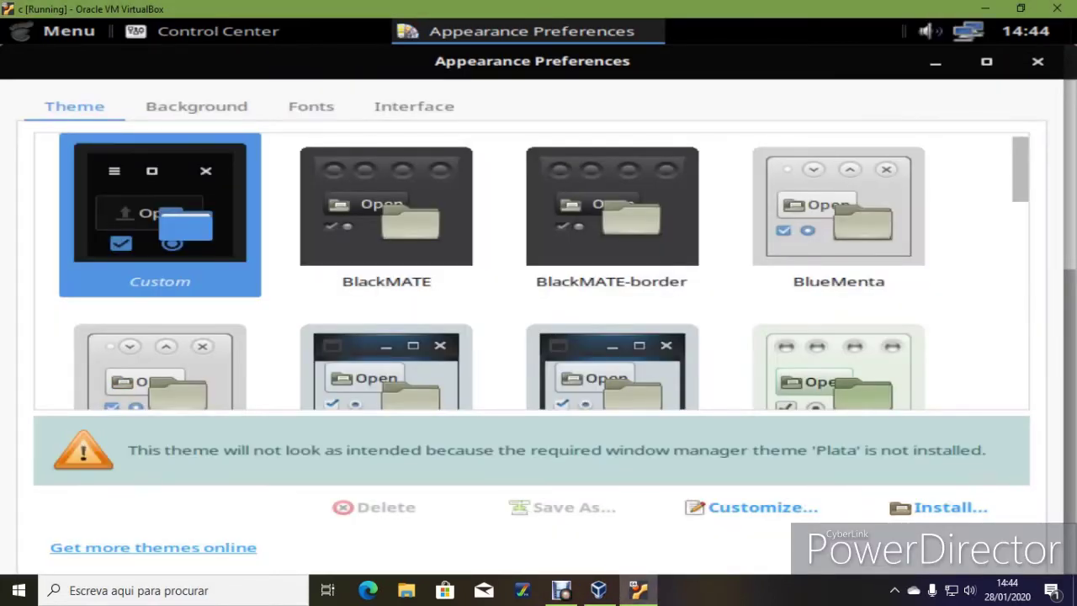
# Choose a different Controls style under Customize, then close Appearance Preferences and Control Center
pyautogui.click(752, 507)
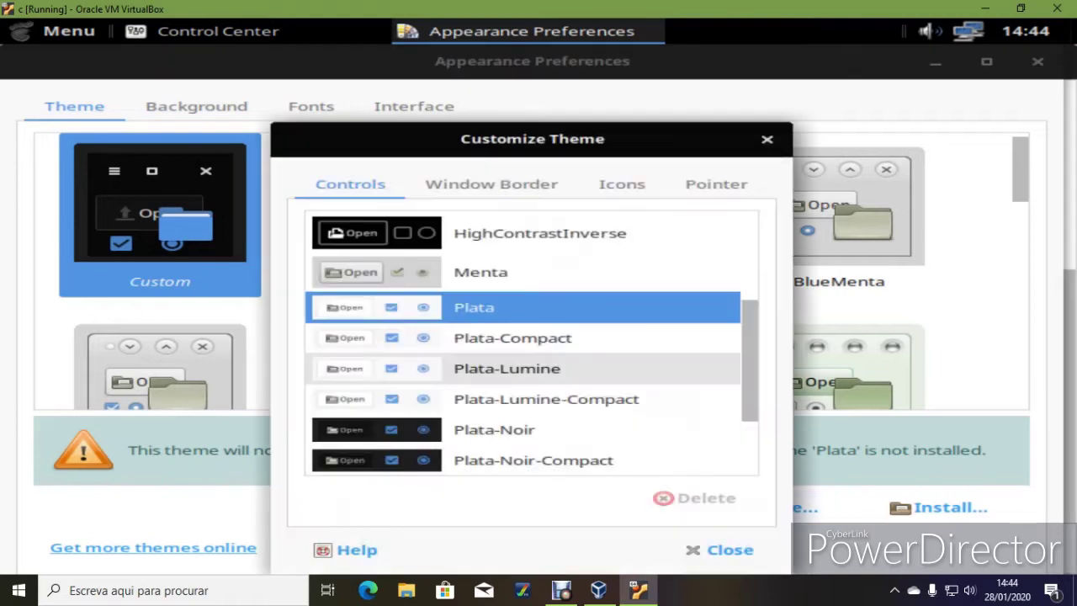
pyautogui.scroll(-2, 522, 329)
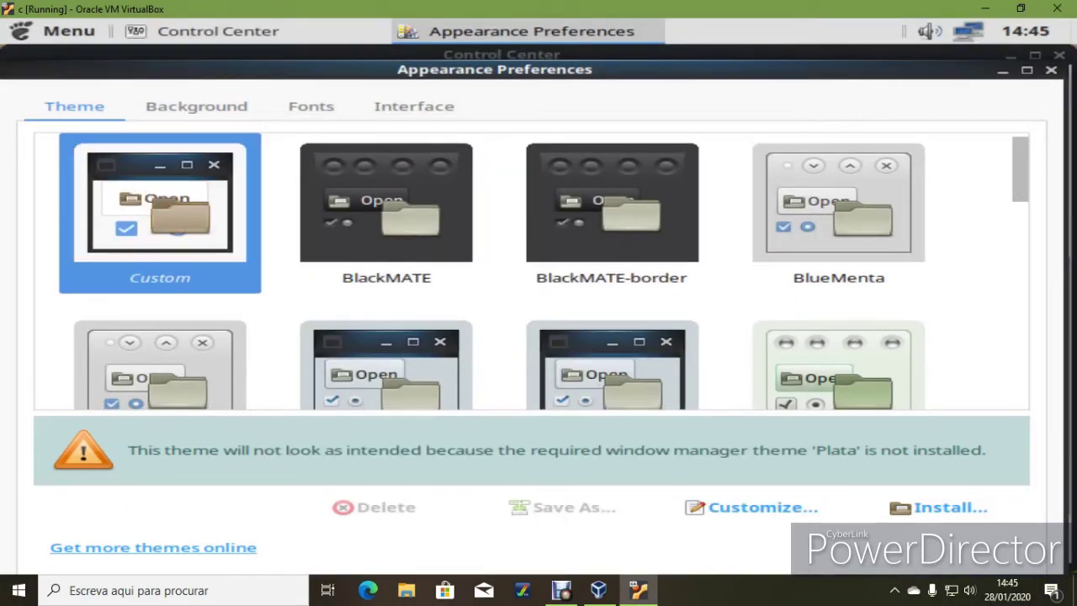
pyautogui.click(1051, 69)
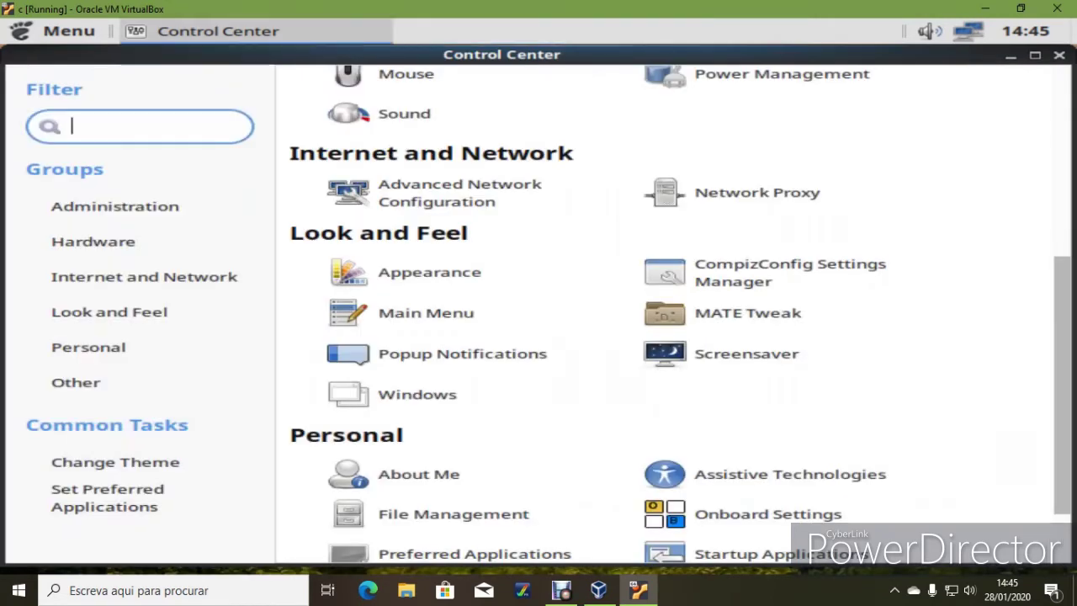
pyautogui.click(1058, 55)
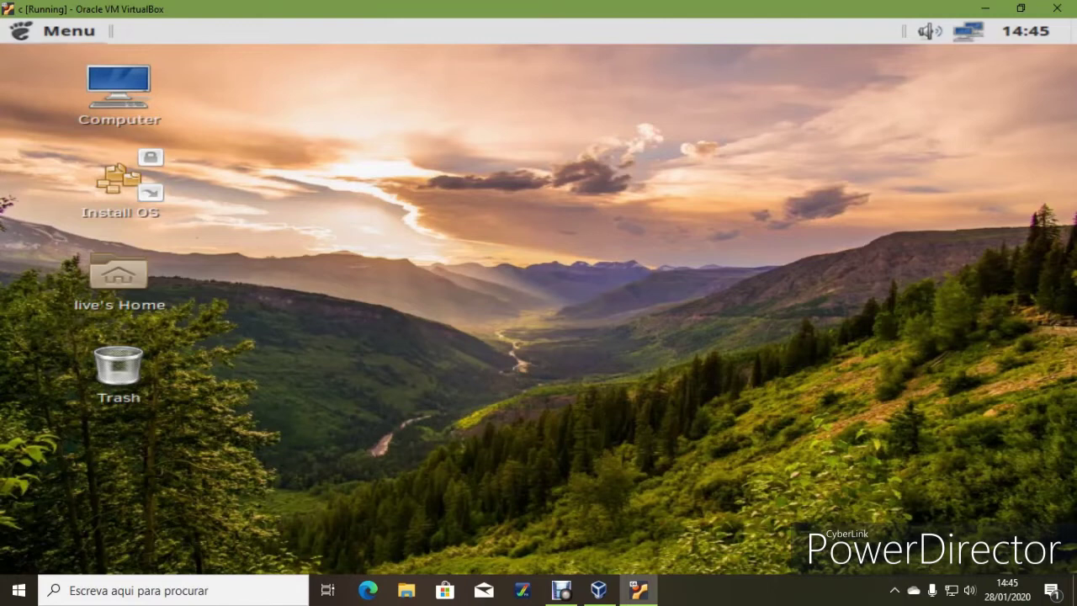
# Set the misty autumn forest path as wallpaper, cancel Add Wallpaper, and close Appearance Preferences
pyautogui.click(59, 30)
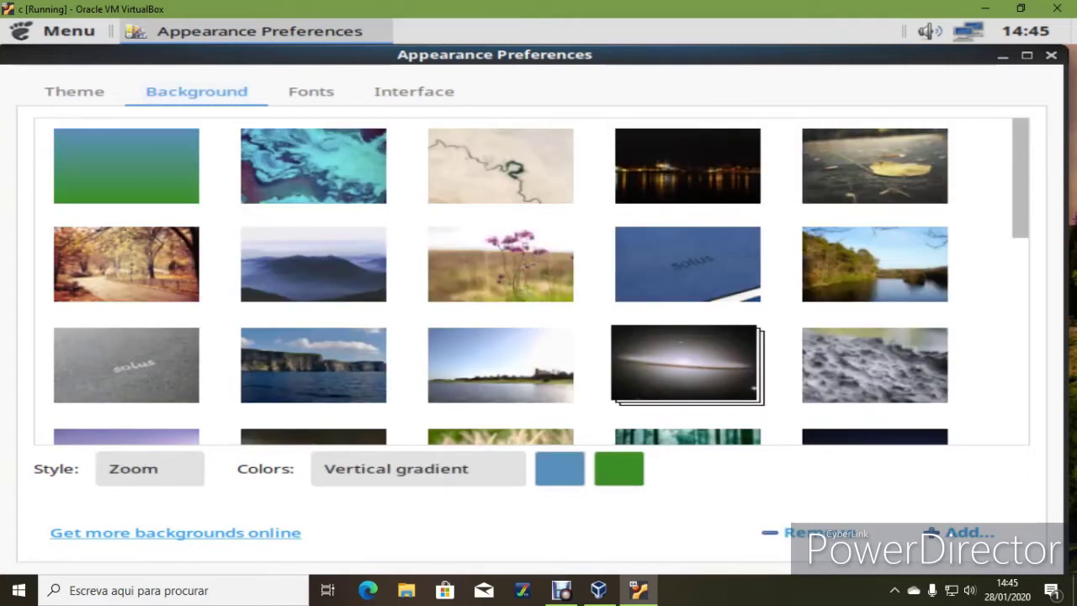
pyautogui.scroll(-1, 531, 280)
pyautogui.scroll(-1, 531, 280)
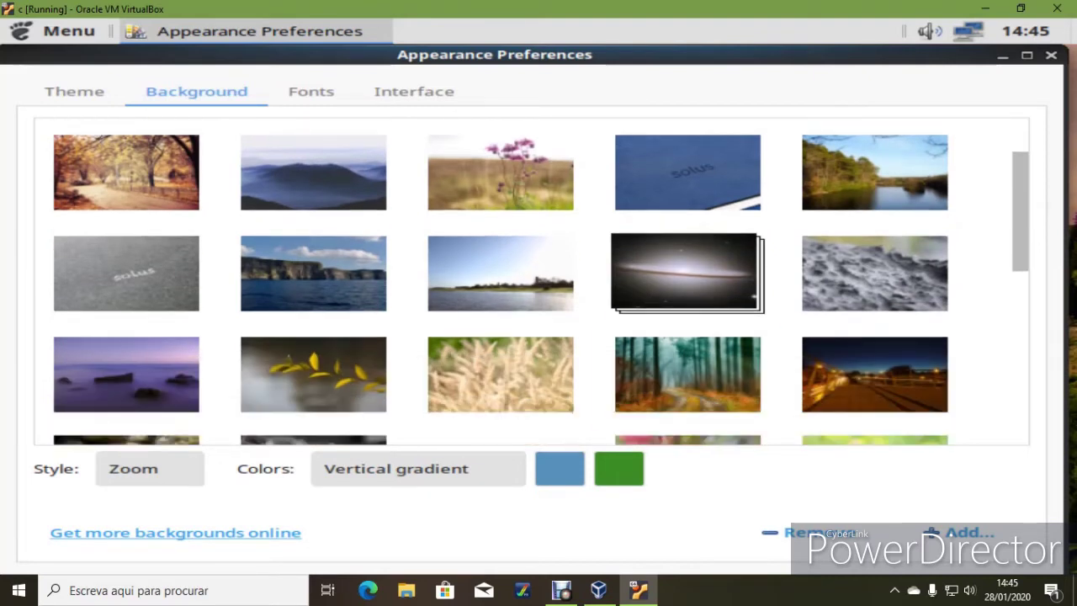
pyautogui.click(688, 375)
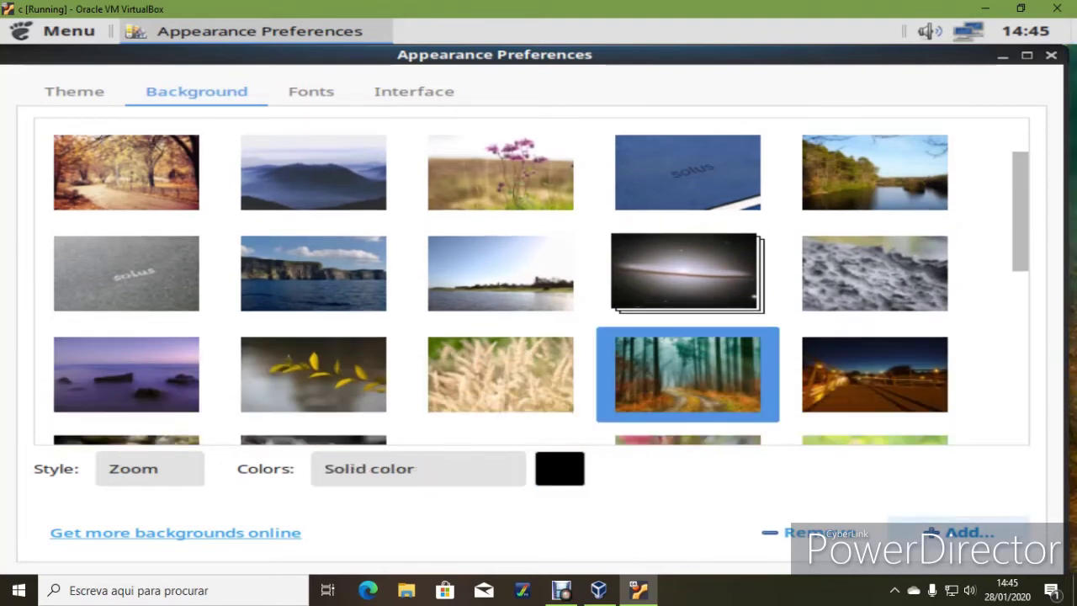
pyautogui.click(960, 532)
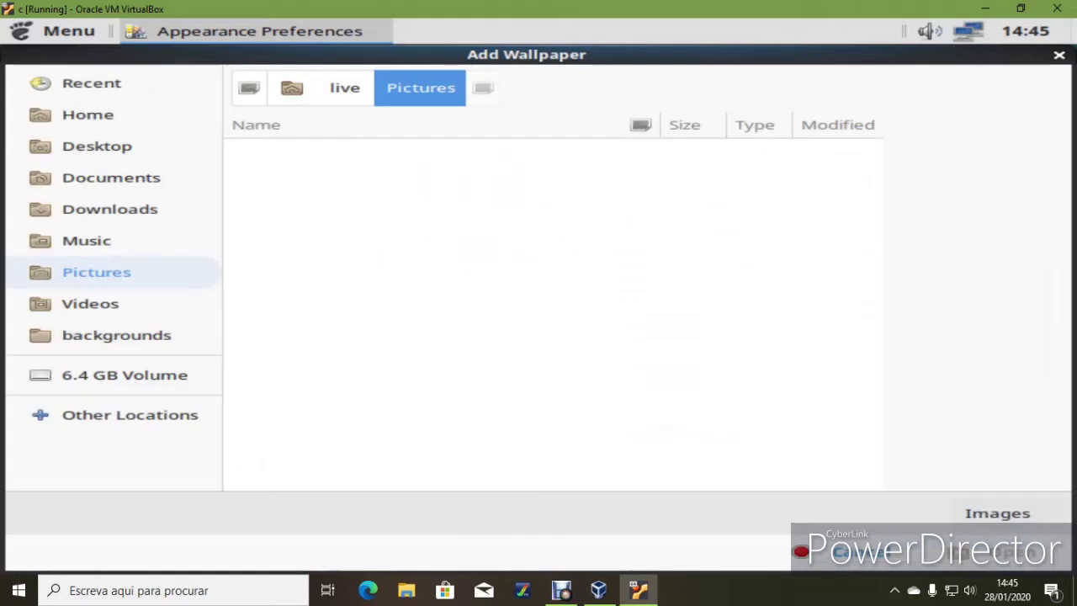
pyautogui.press('Escape')
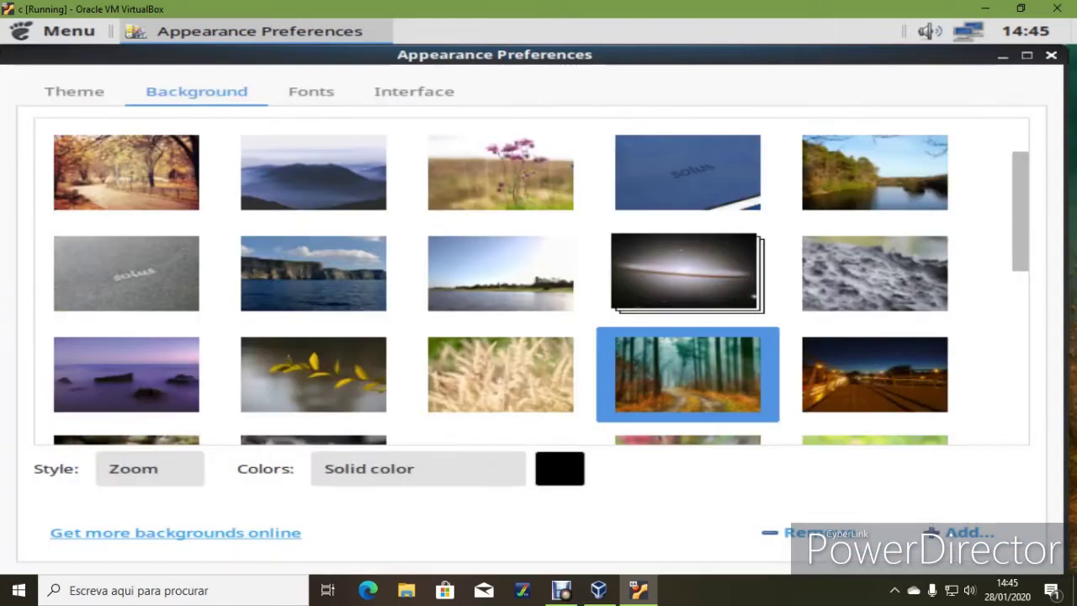
pyautogui.press('Escape')
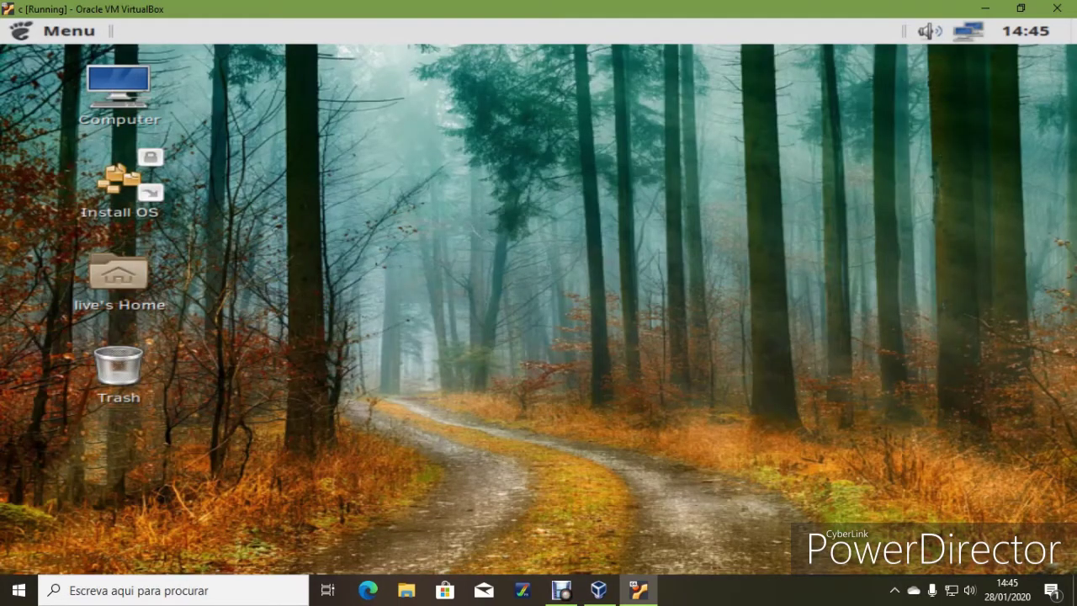
# Launch Firefox from the Internet category of the application menu
pyautogui.click(59, 31)
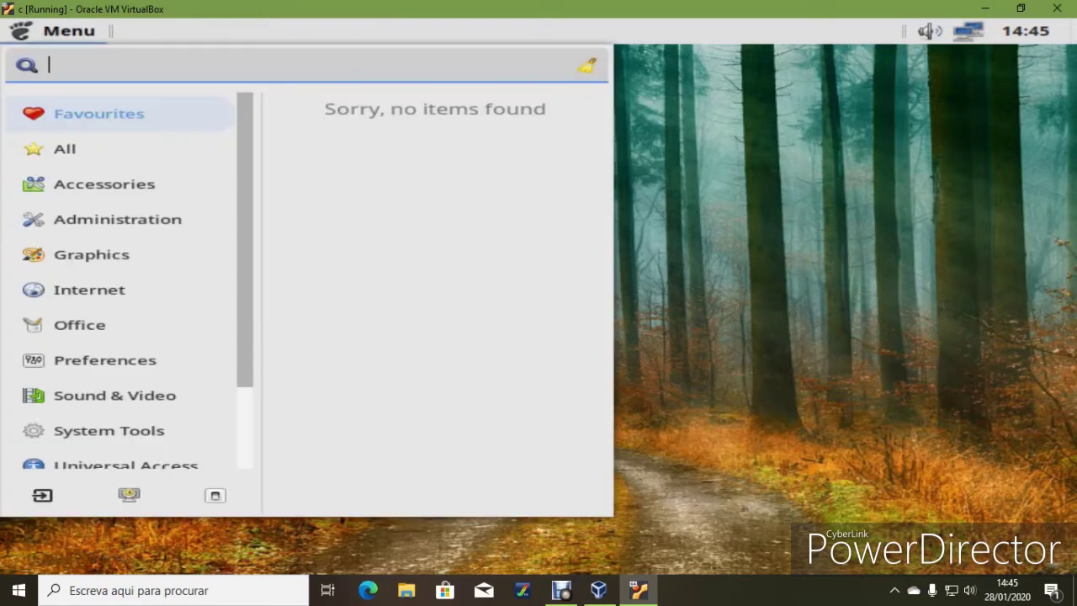
pyautogui.click(118, 290)
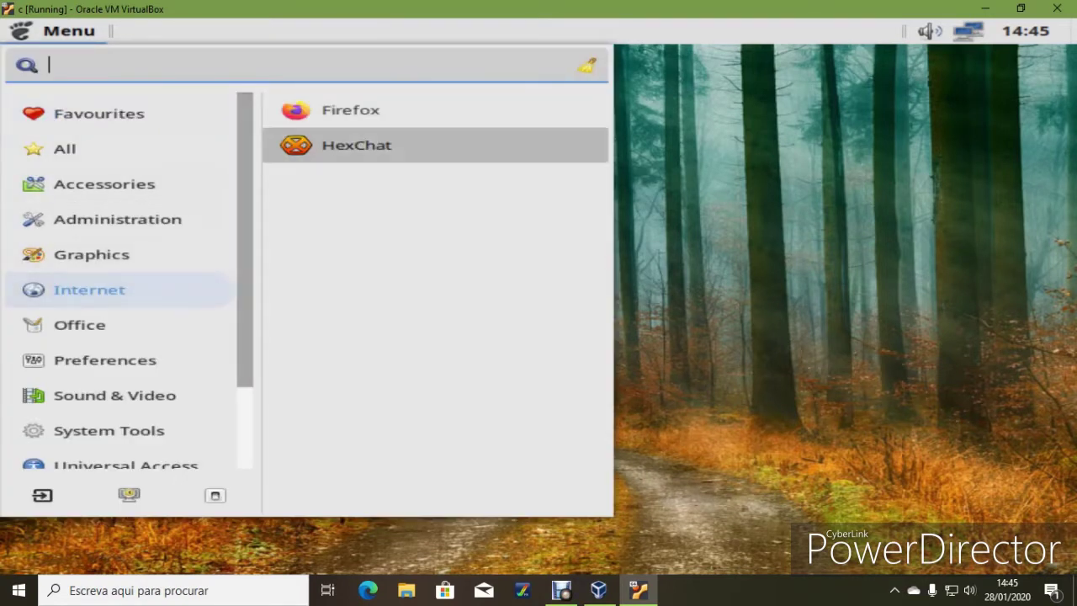
pyautogui.click(352, 109)
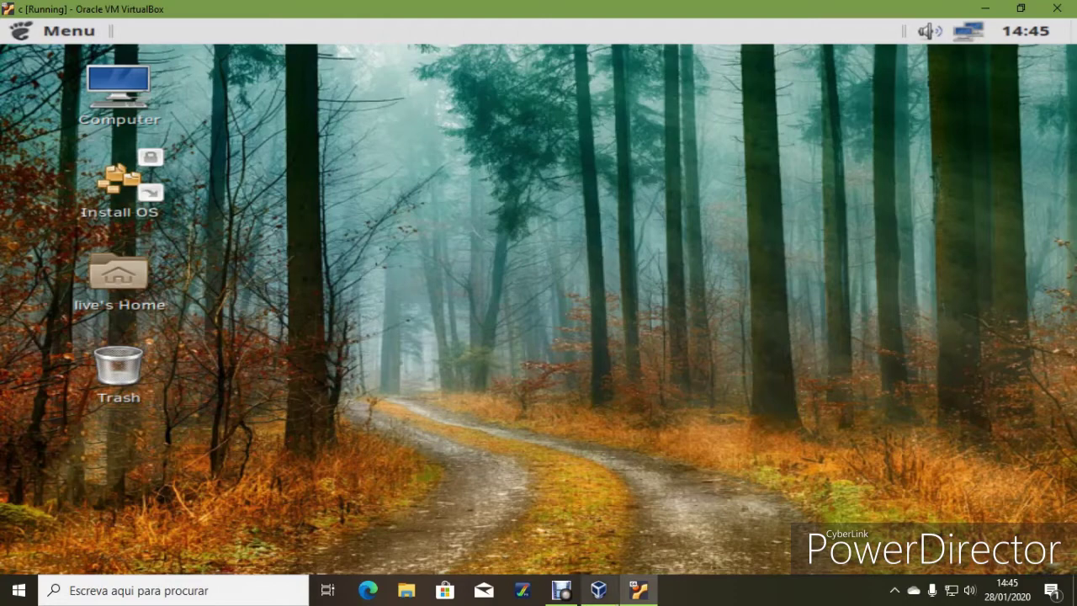
pyautogui.click(562, 591)
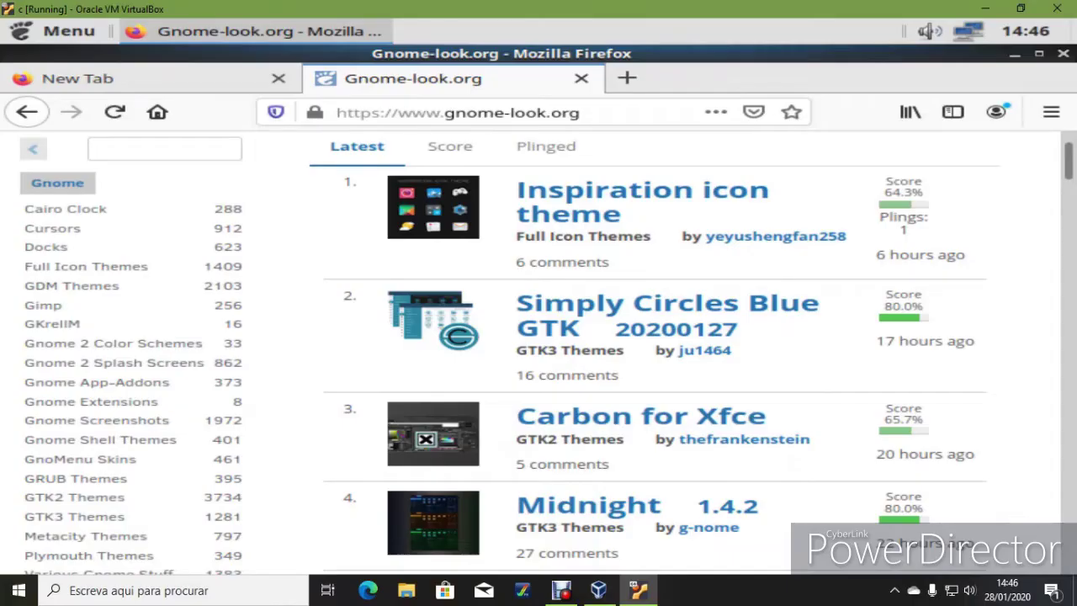
# Open the Meta-taro-city Reincarnation theme page on GNOME-Look.org and scroll through it
pyautogui.scroll(-5, 539, 353)
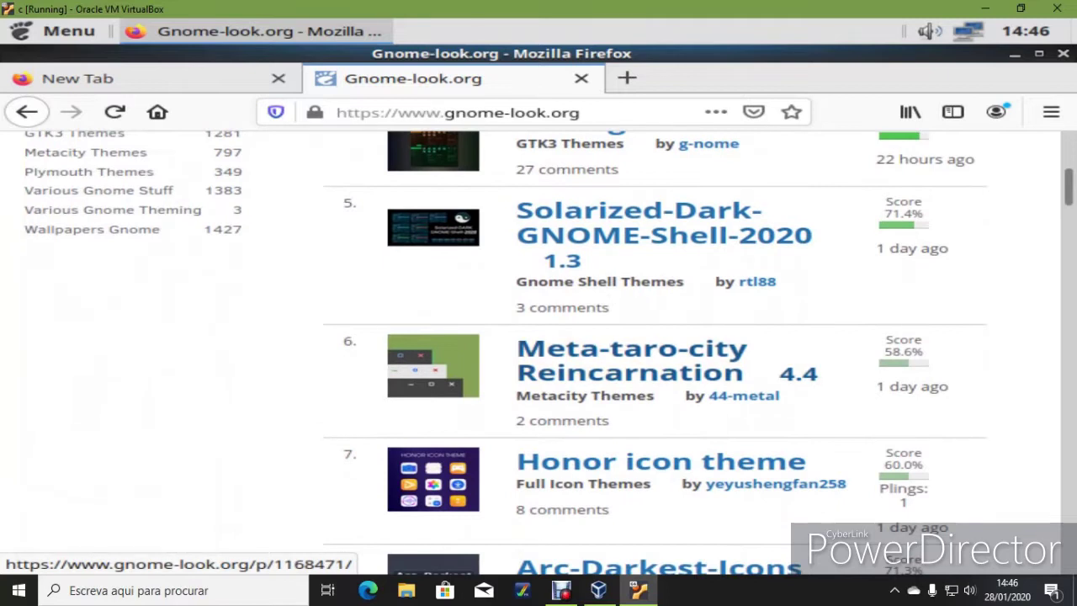
pyautogui.click(631, 362)
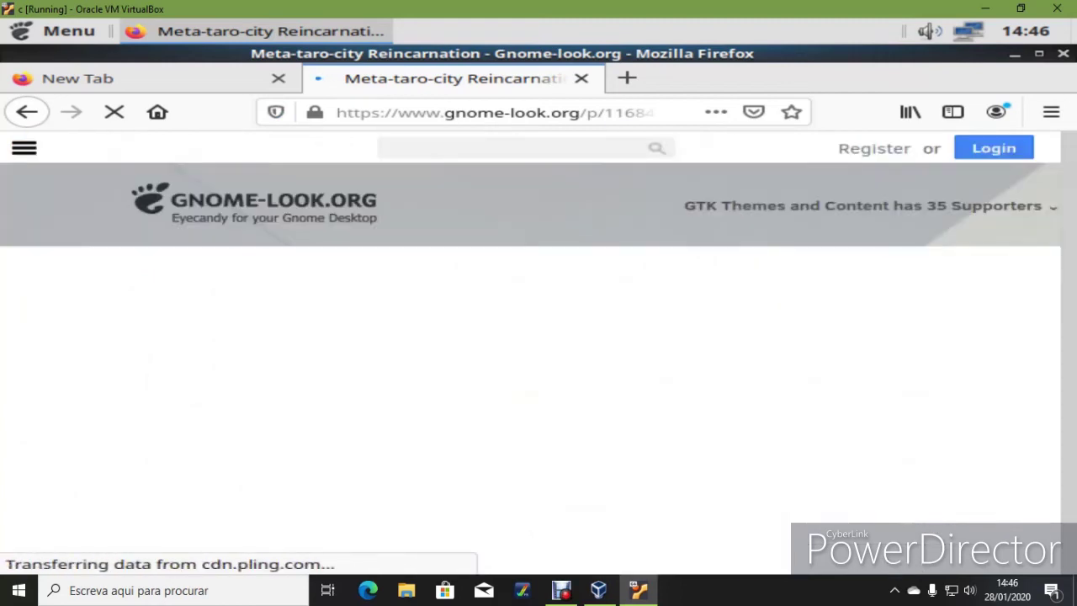
pyautogui.scroll(-6, 669, 220)
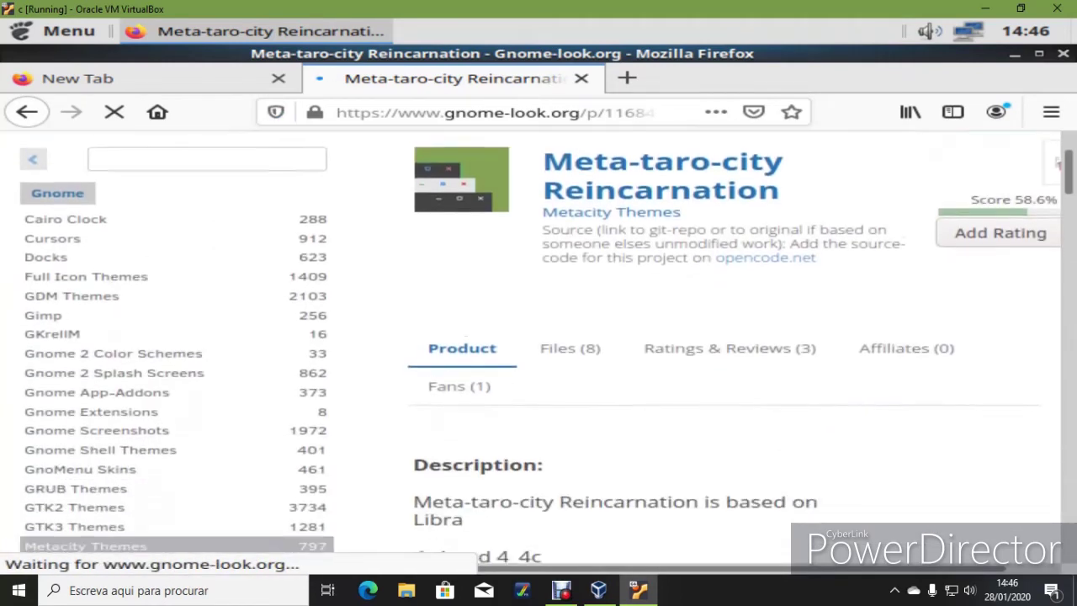
pyautogui.scroll(2, 671, 227)
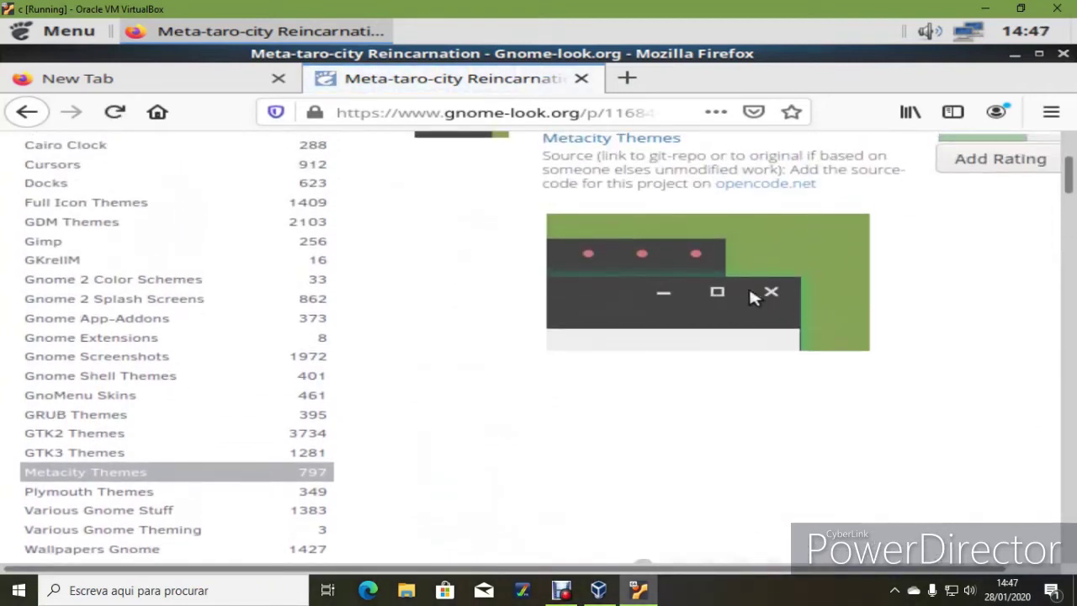
pyautogui.scroll(3, 669, 419)
pyautogui.scroll(-1, 678, 391)
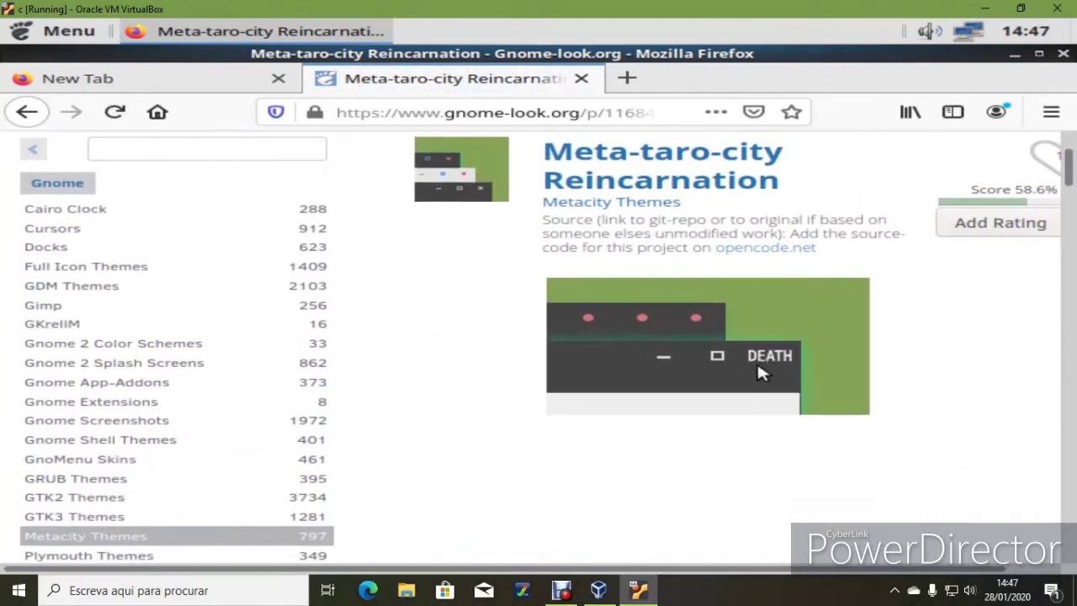
pyautogui.scroll(-5, 699, 362)
# Search GNOME-Look.org for 'Icons'
pyautogui.scroll(6, 716, 354)
pyautogui.scroll(2, 741, 463)
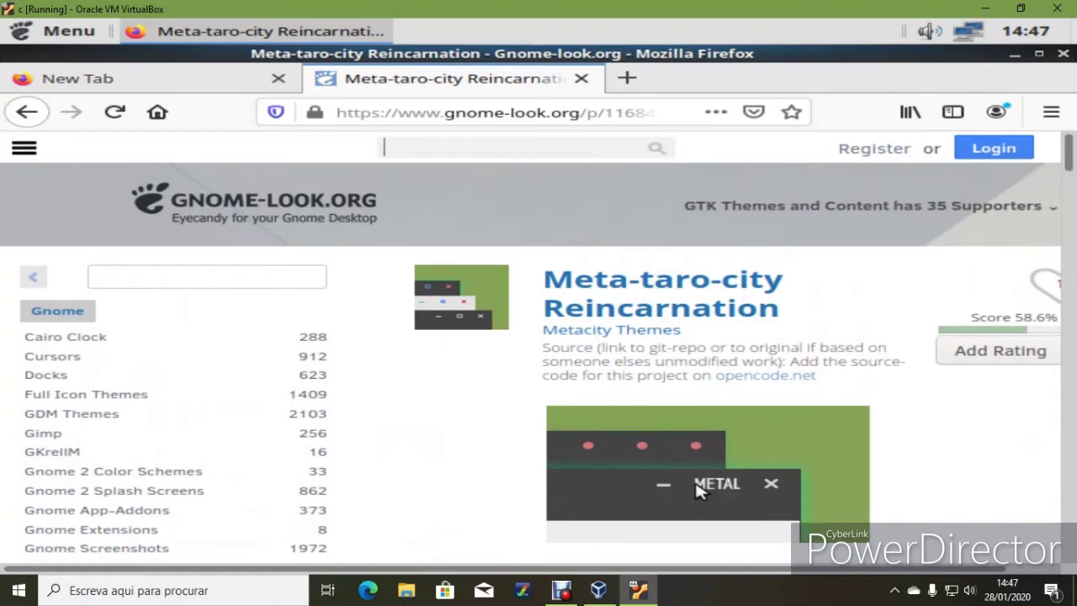
pyautogui.write('Icons')
pyautogui.press('Return')
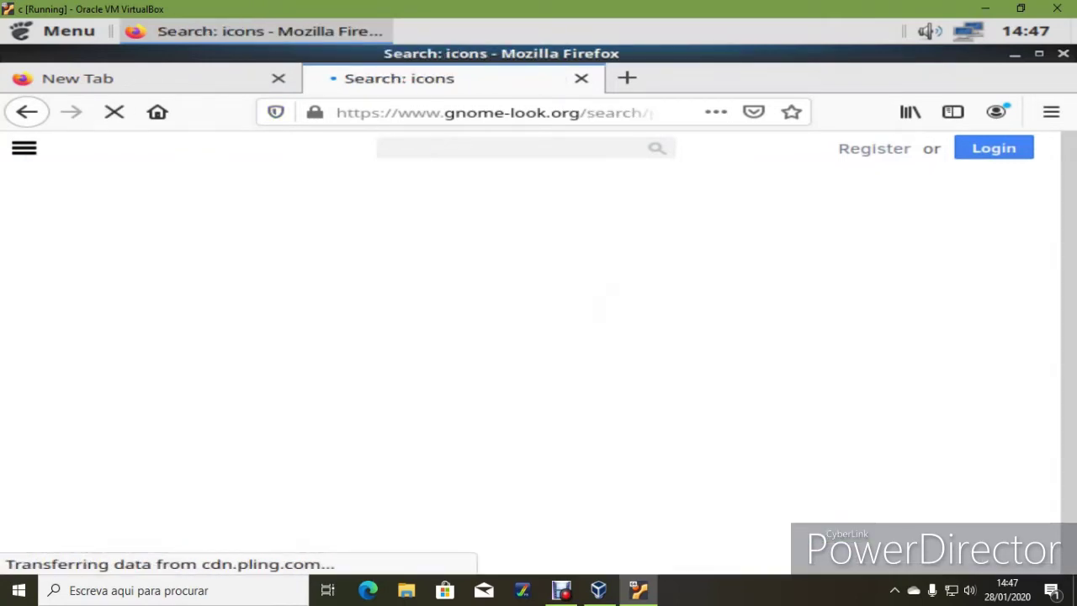
# Open the Cupertino iCons Collection page from the search results and scroll through it
pyautogui.scroll(-5, 539, 354)
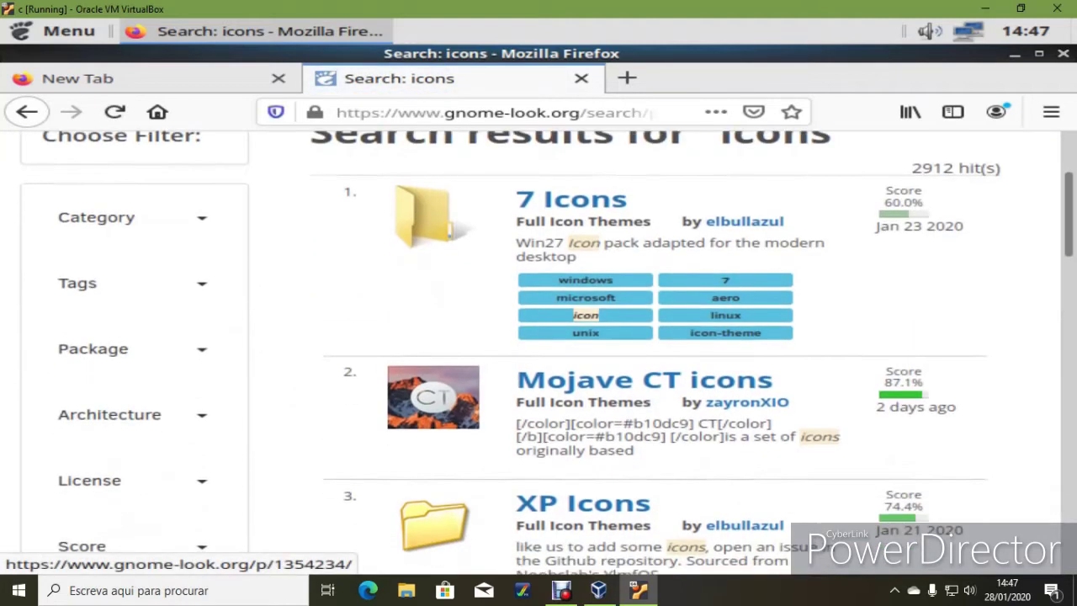
pyautogui.scroll(-2, 539, 354)
pyautogui.scroll(2, 538, 353)
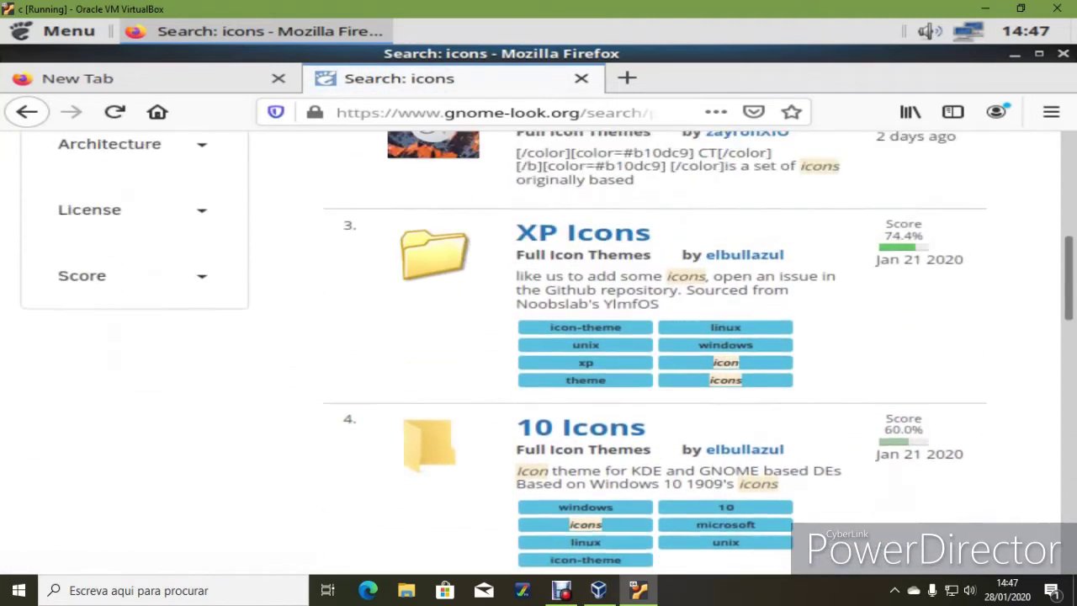
pyautogui.scroll(-5, 539, 353)
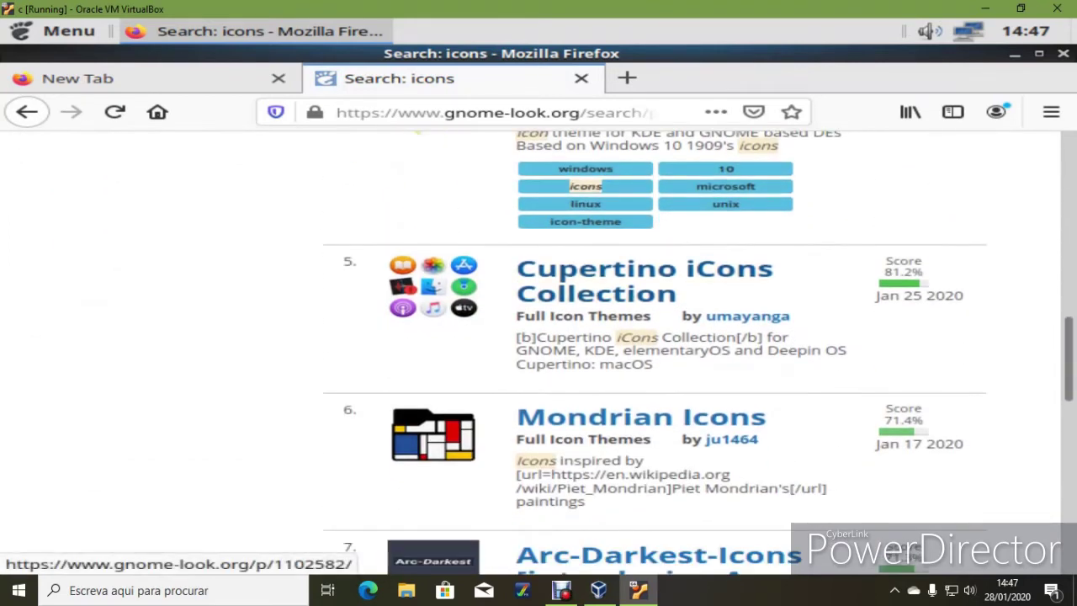
pyautogui.click(623, 282)
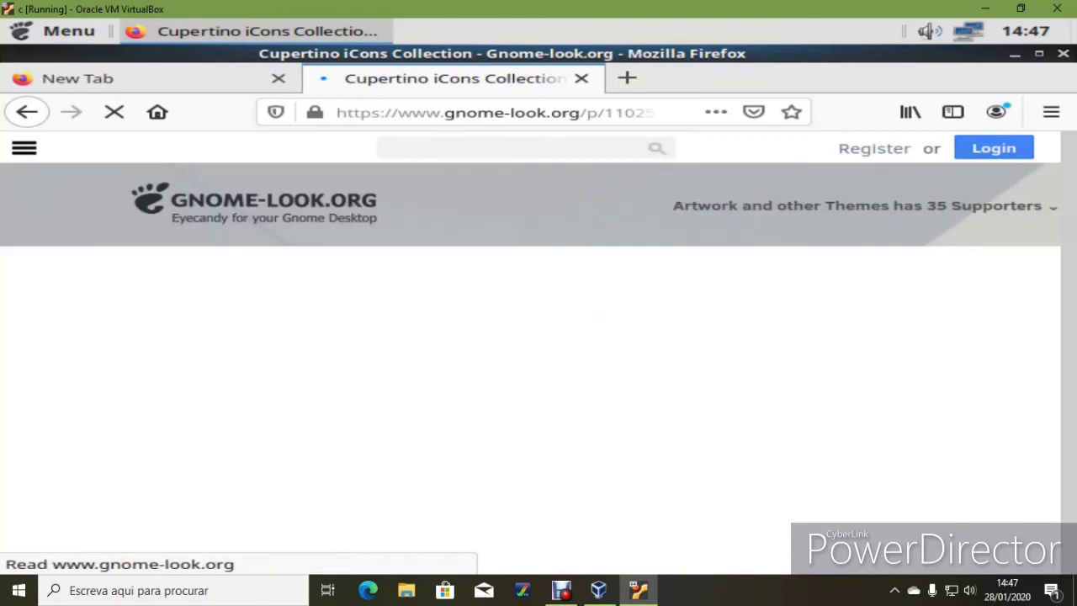
pyautogui.scroll(-4, 530, 349)
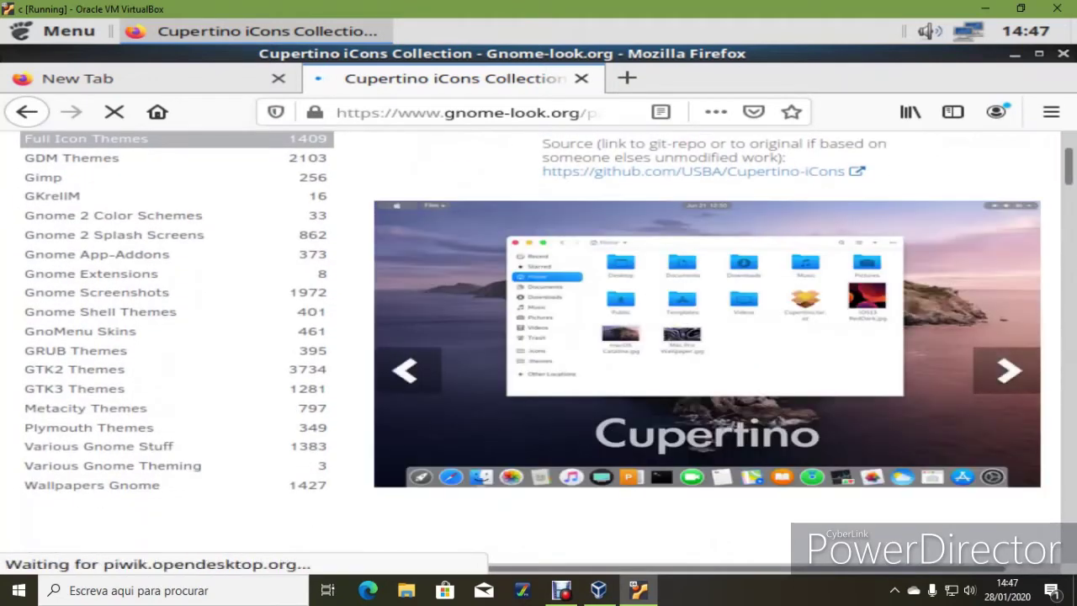
pyautogui.scroll(1, 703, 296)
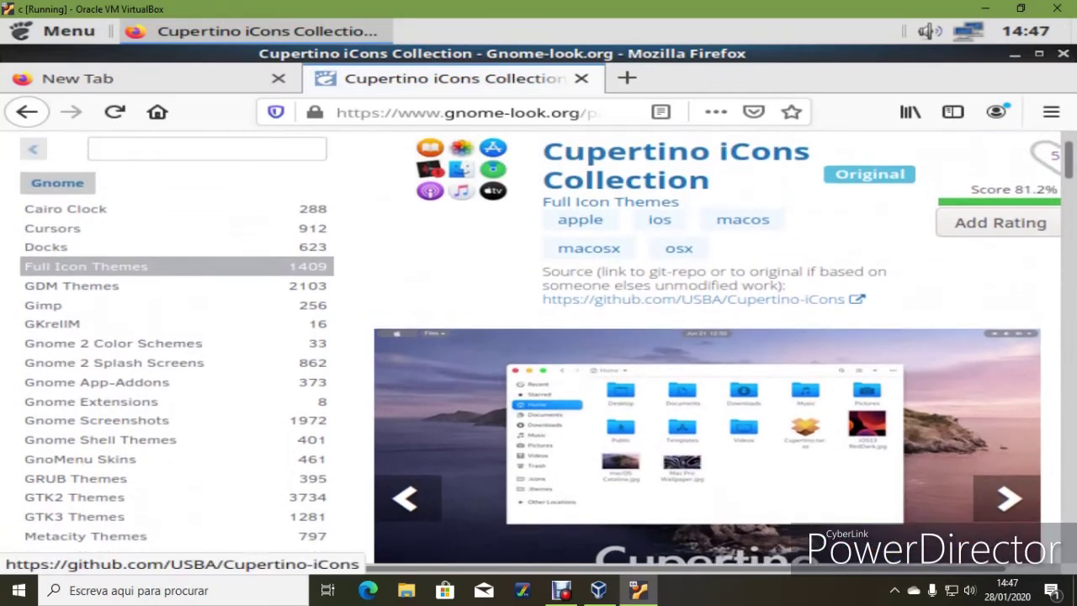
pyautogui.scroll(-4, 703, 297)
pyautogui.scroll(-2, 567, 353)
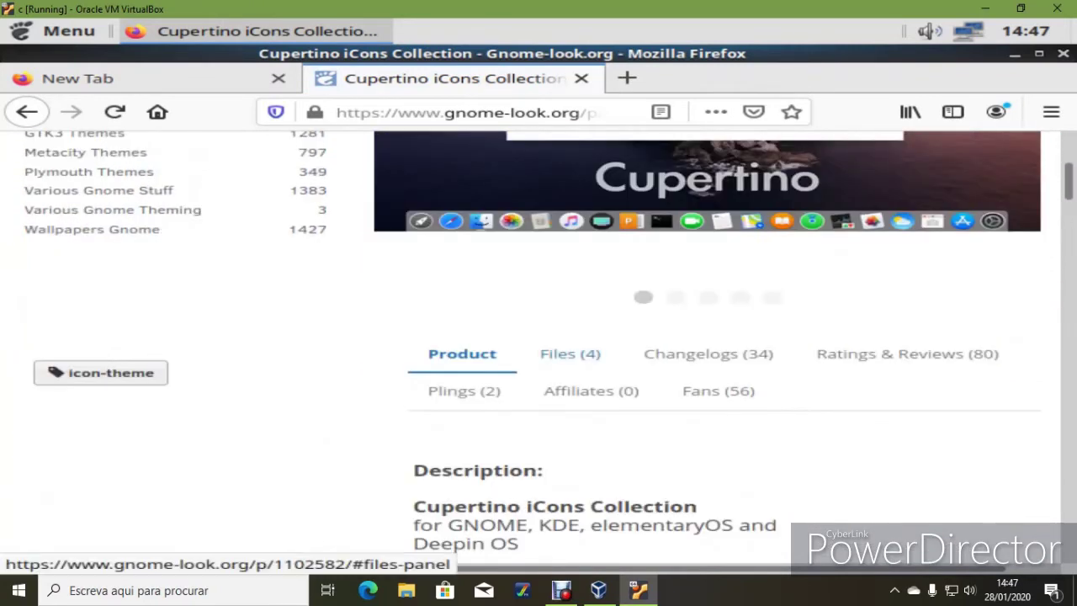
# Download Cupertino.tar.xz from the Files tab, choosing to save the file
pyautogui.click(567, 354)
pyautogui.scroll(-2, 567, 353)
pyautogui.click(497, 389)
pyautogui.click(531, 370)
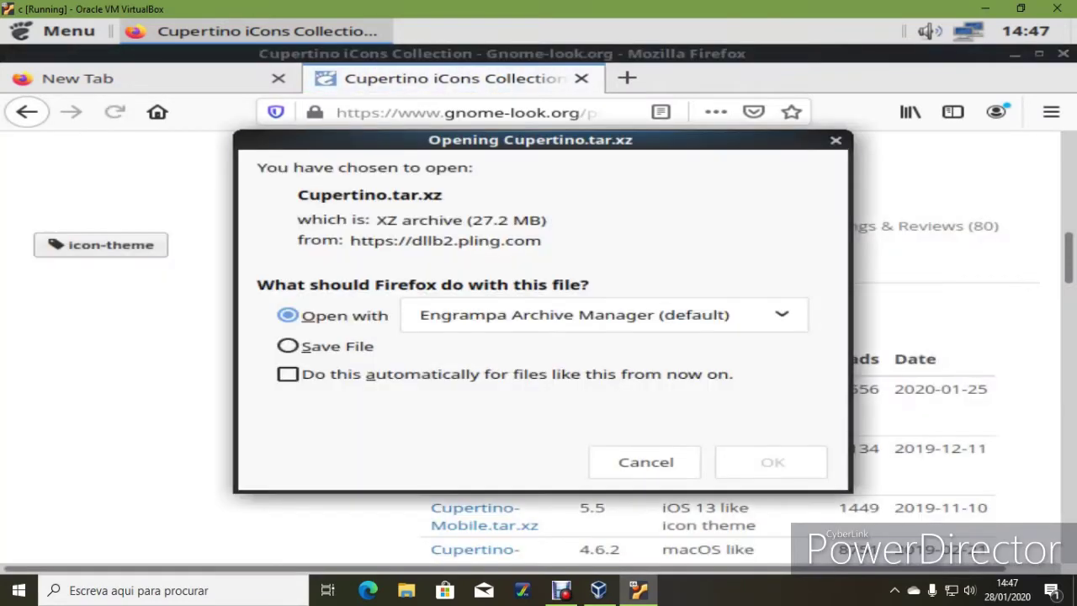
pyautogui.click(336, 346)
pyautogui.click(772, 430)
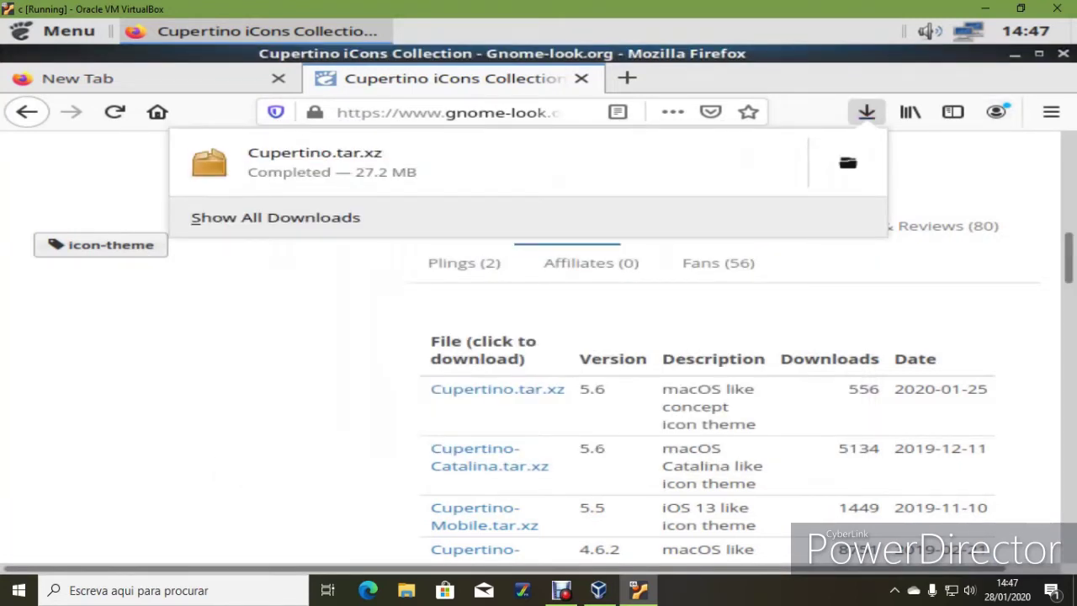
# Dismiss the downloads list and quit Firefox, confirming that both tabs close
pyautogui.press('Escape')
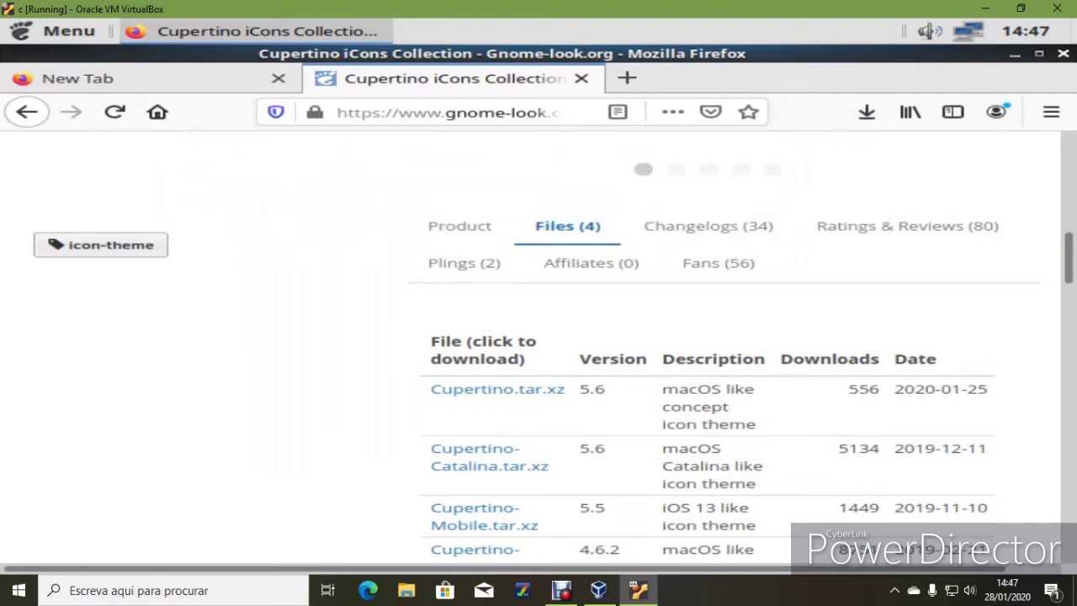
pyautogui.hotkey('ctrl', 'q')
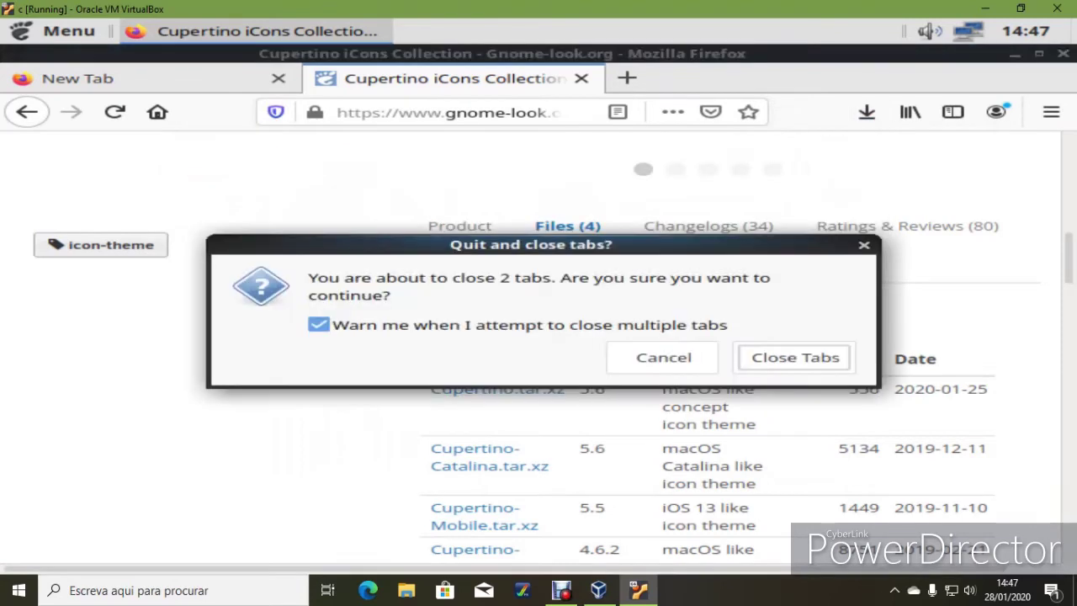
pyautogui.press('Return')
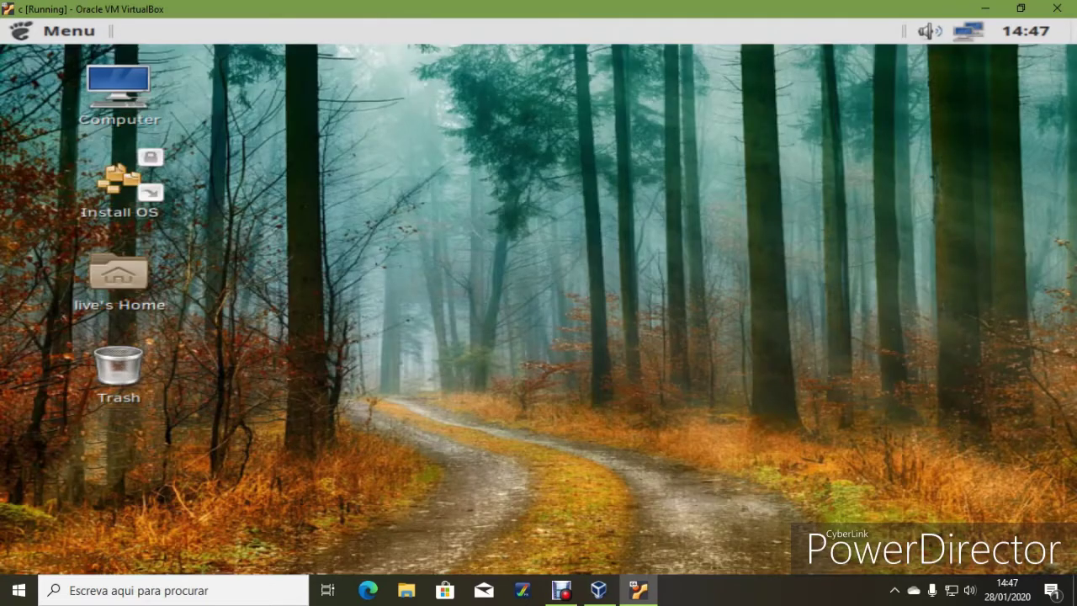
pyautogui.click(59, 31)
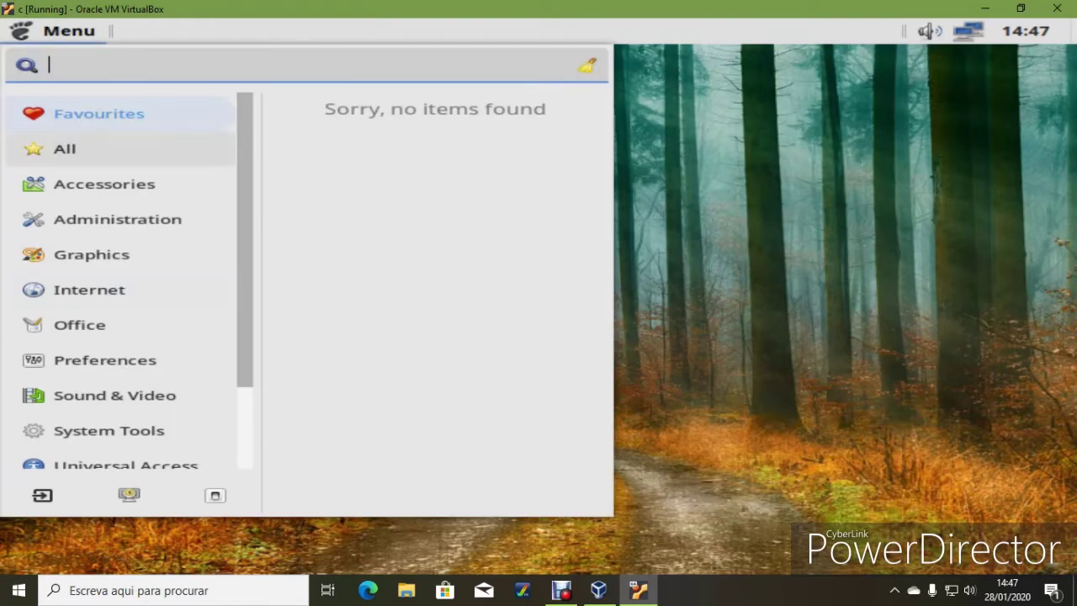
pyautogui.press('Down')
pyautogui.press('Down')
pyautogui.press('Down')
pyautogui.press('Down')
pyautogui.press('Down')
pyautogui.press('Down')
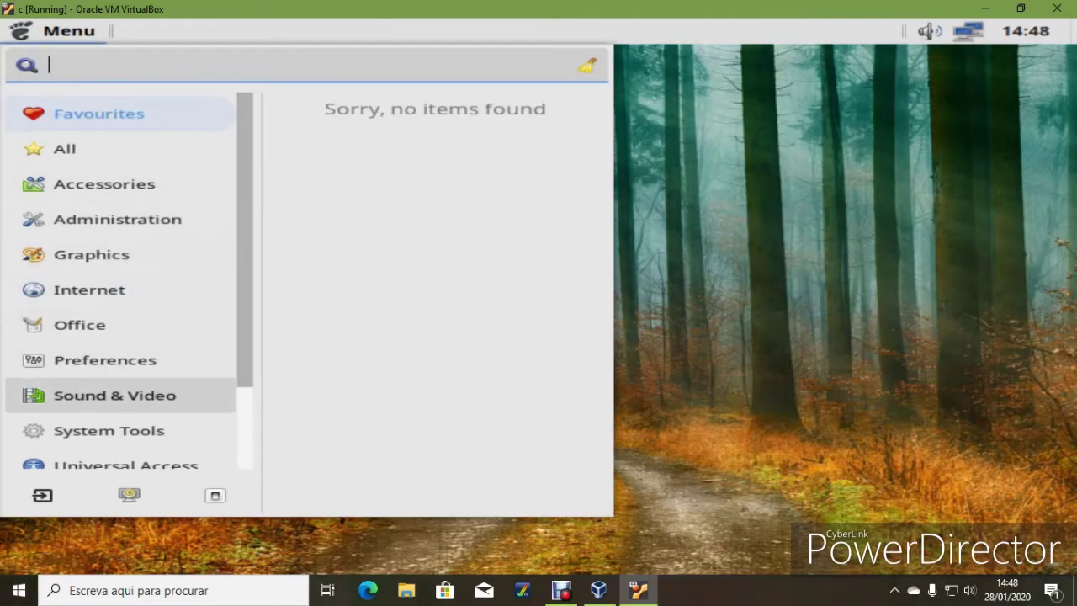
pyautogui.press('Down')
pyautogui.press('Down')
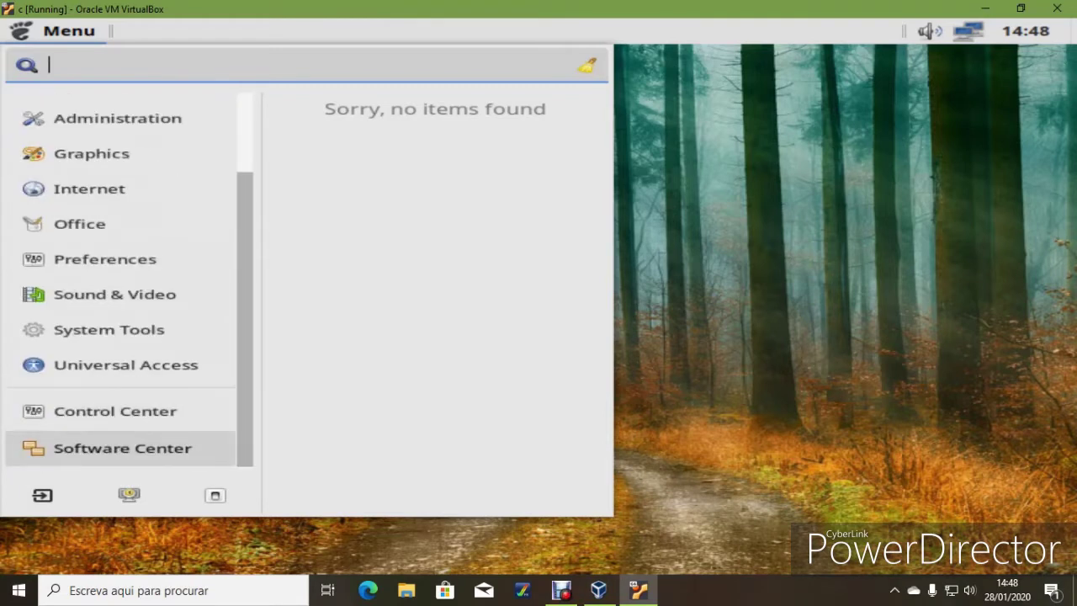
pyautogui.press('Return')
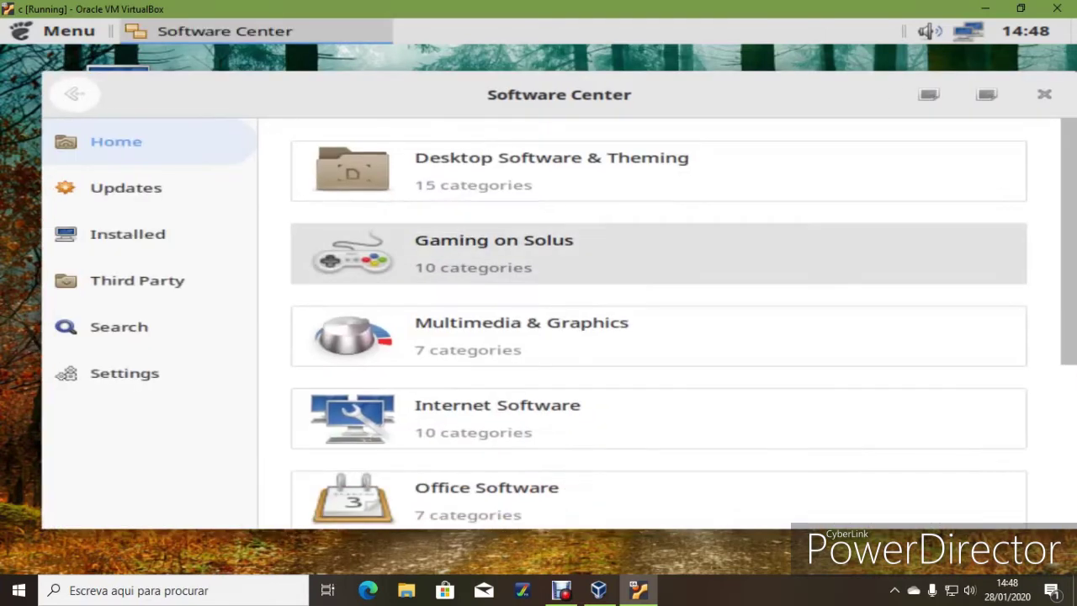
pyautogui.press('Up')
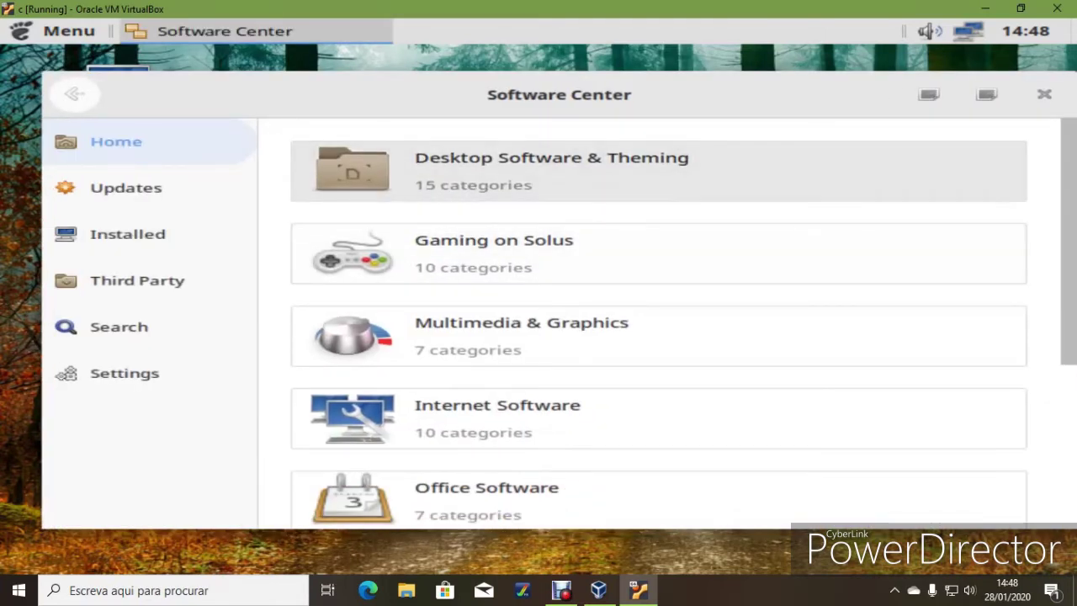
pyautogui.click(1045, 94)
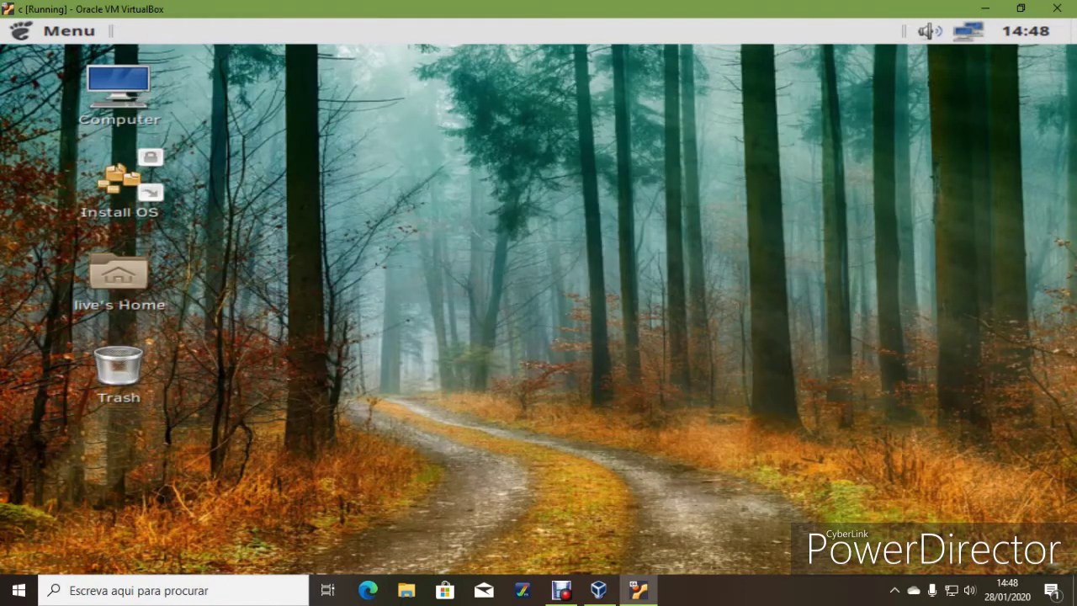
# Install the Cupertino theme from Downloads/Cupertino.tar.xz through the desktop's Appearance Preferences
pyautogui.rightClick(463, 143)
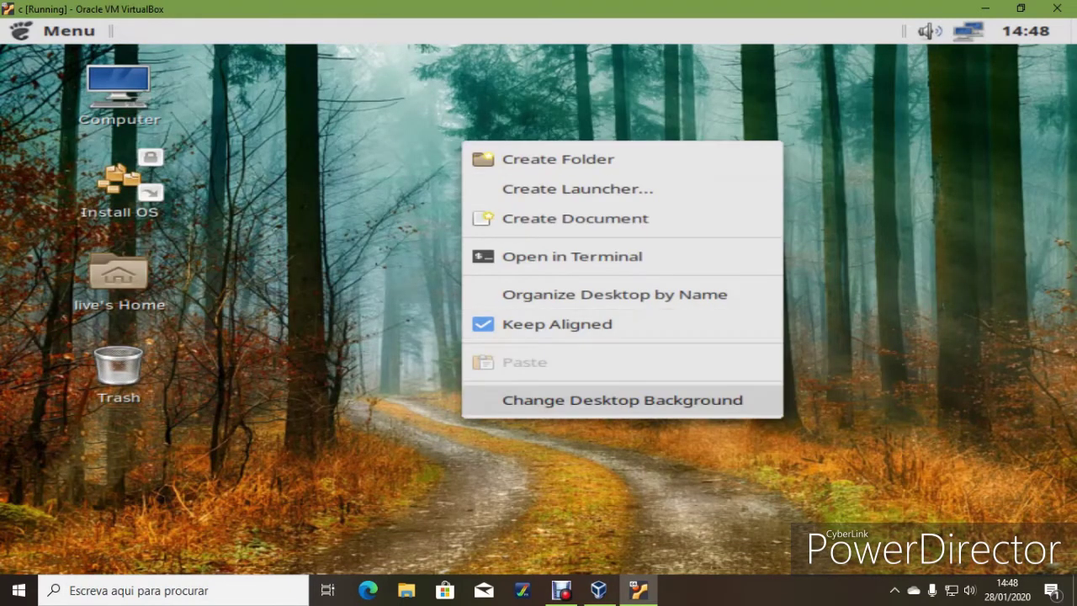
pyautogui.click(623, 400)
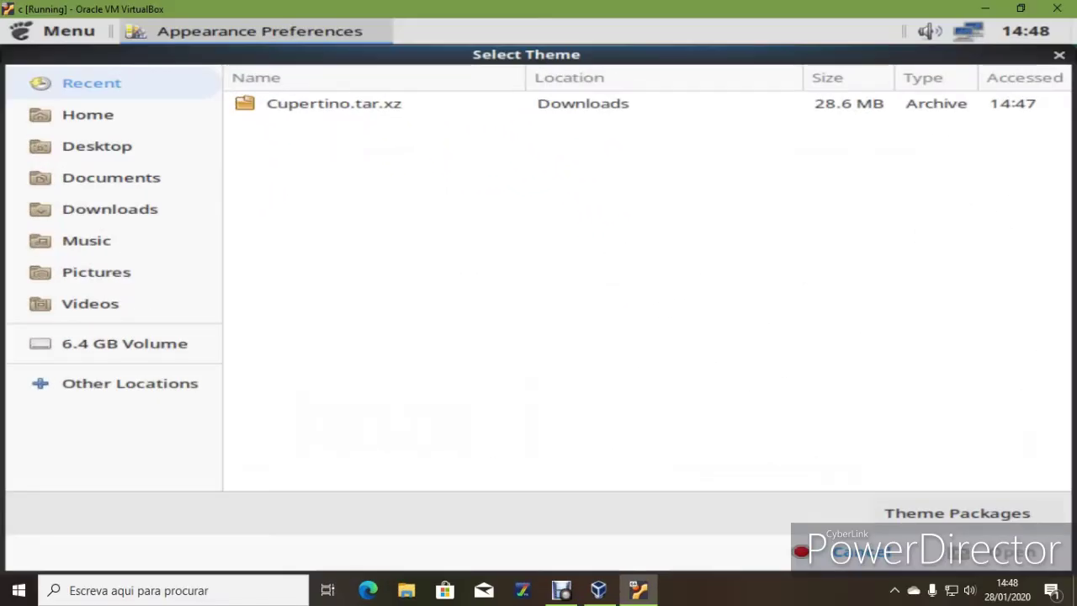
pyautogui.doubleClick(334, 103)
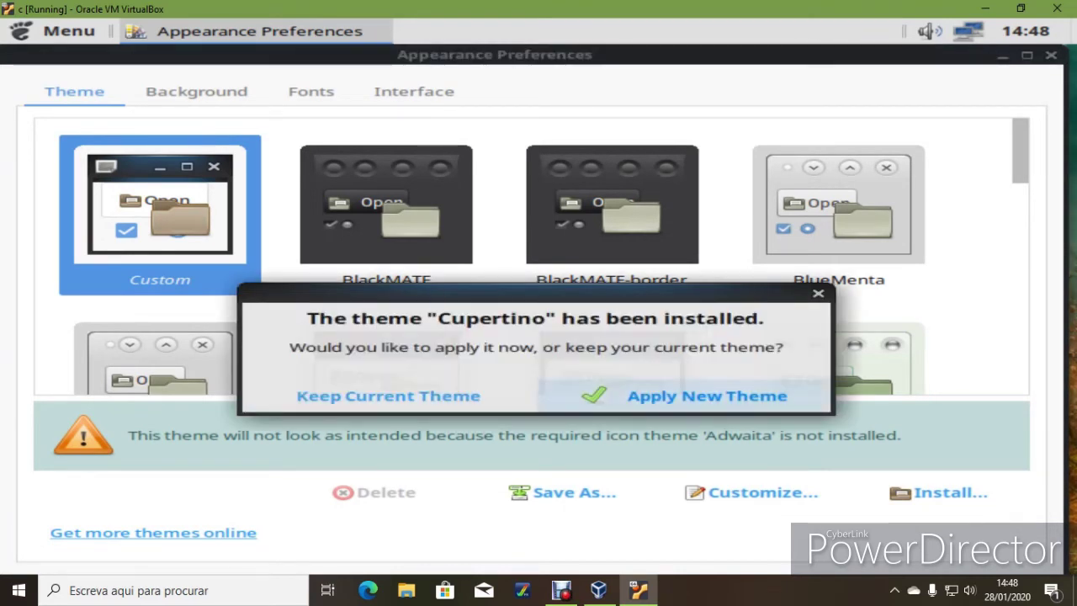
# Apply the newly installed Cupertino theme
pyautogui.press('Return')
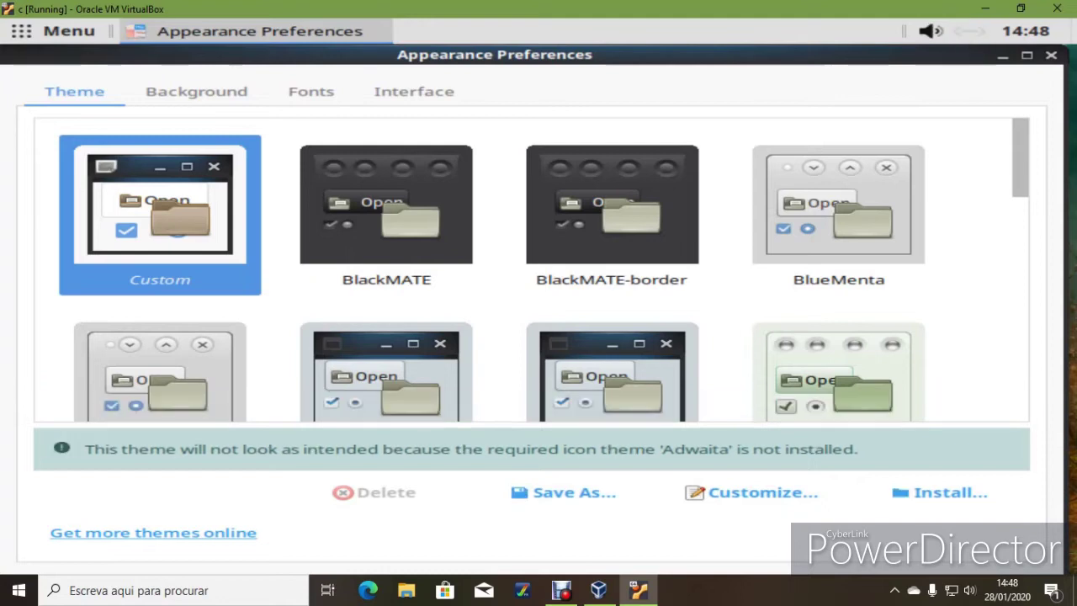
pyautogui.scroll(-1, 531, 270)
pyautogui.scroll(-1, 530, 269)
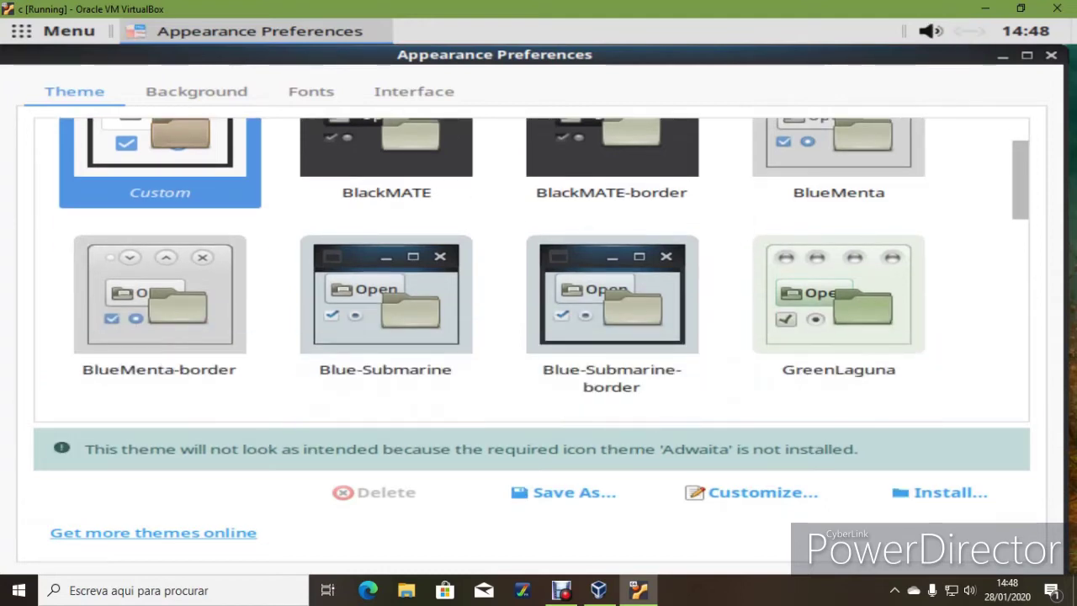
pyautogui.scroll(2, 530, 269)
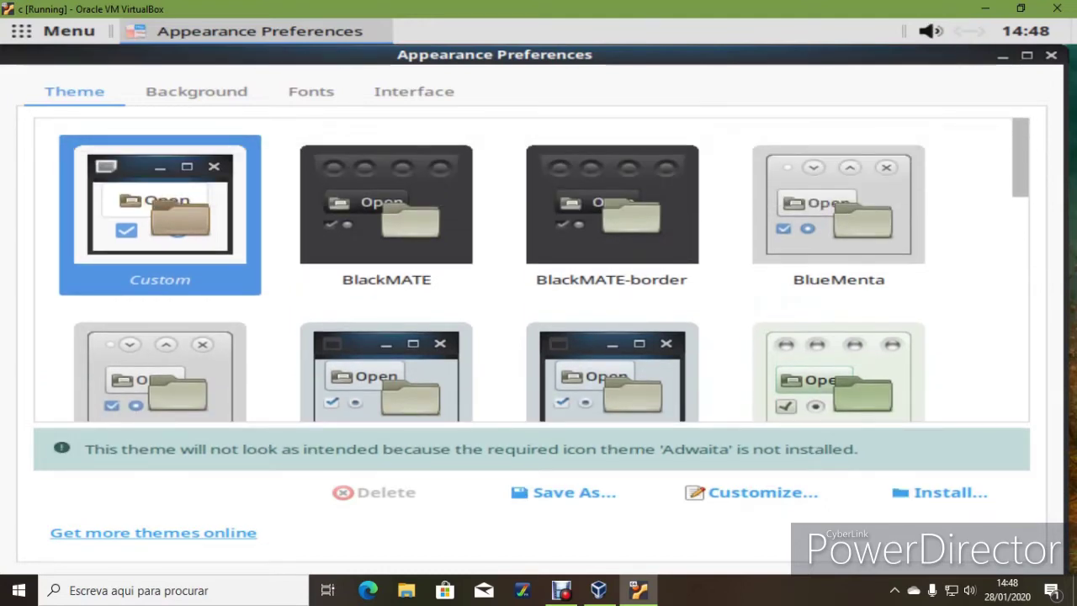
# Confirm Cupertino is the selected icon set on the Customize Theme Icons tab
pyautogui.click(752, 492)
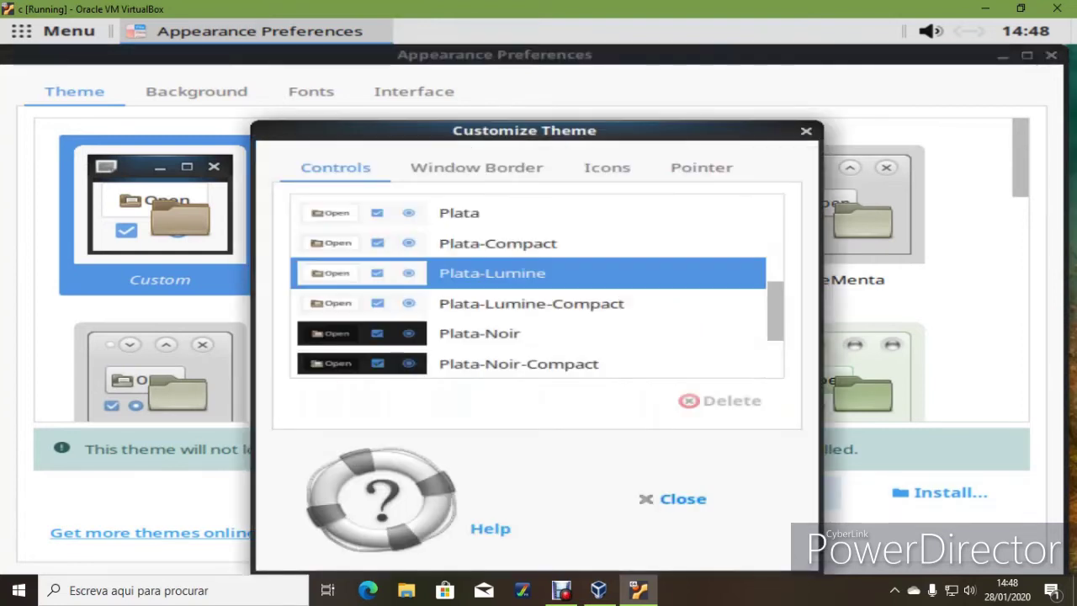
pyautogui.click(608, 168)
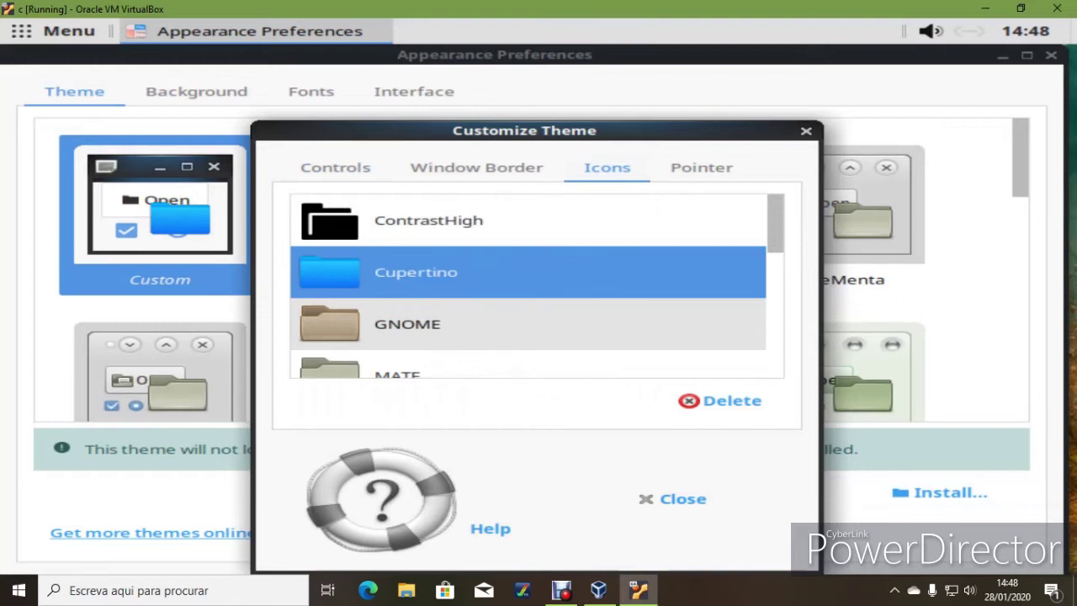
pyautogui.moveTo(505, 131); pyautogui.dragTo(507, 92)
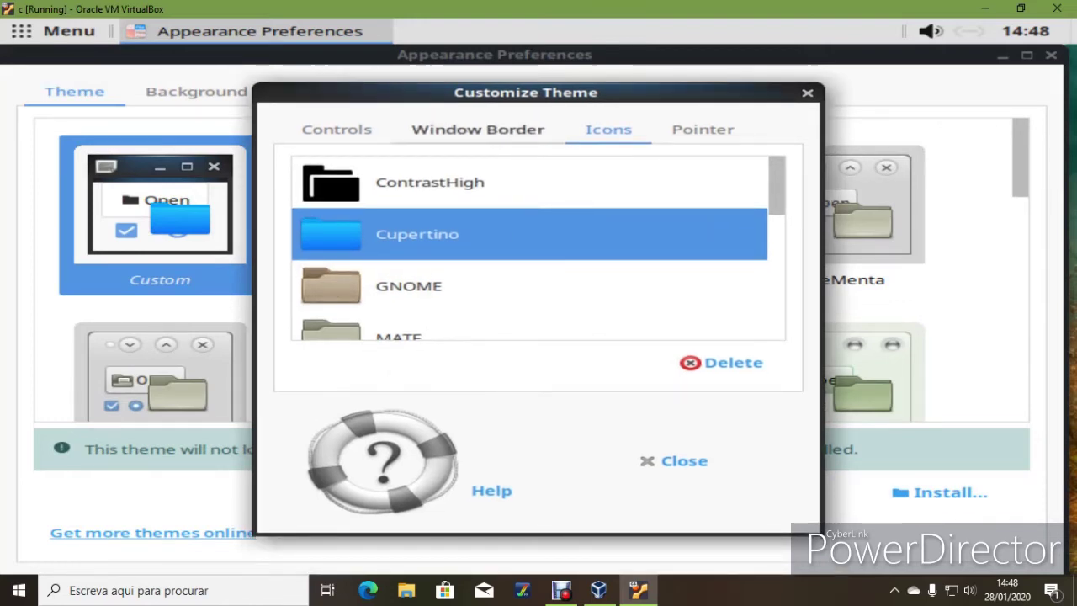
pyautogui.press('super')
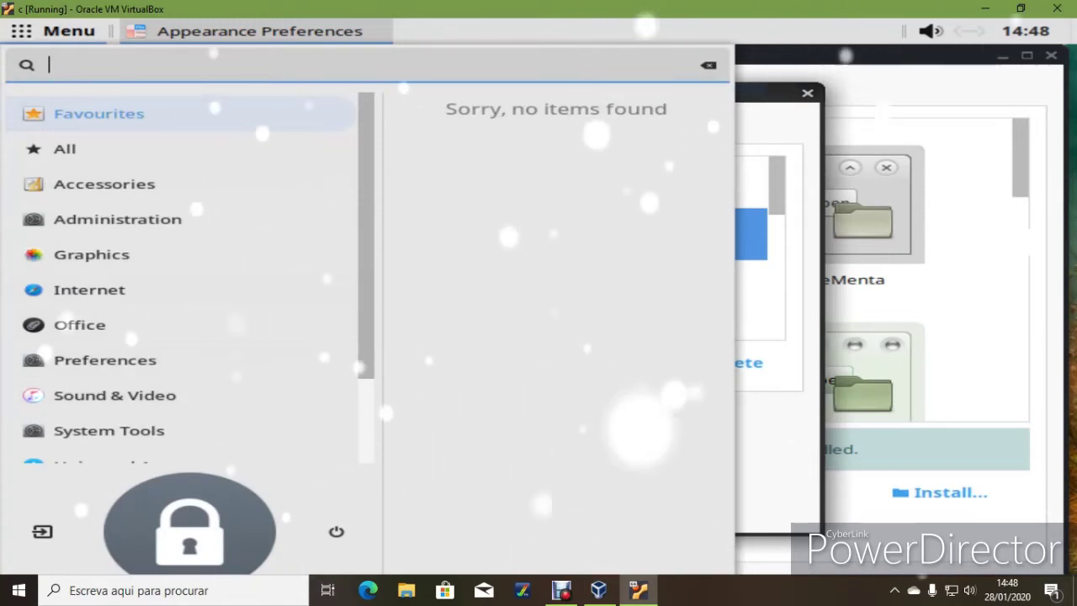
# Dismiss the Customize Theme dialog and scroll down the Appearance Preferences theme list
pyautogui.press('Escape')
pyautogui.click(808, 93)
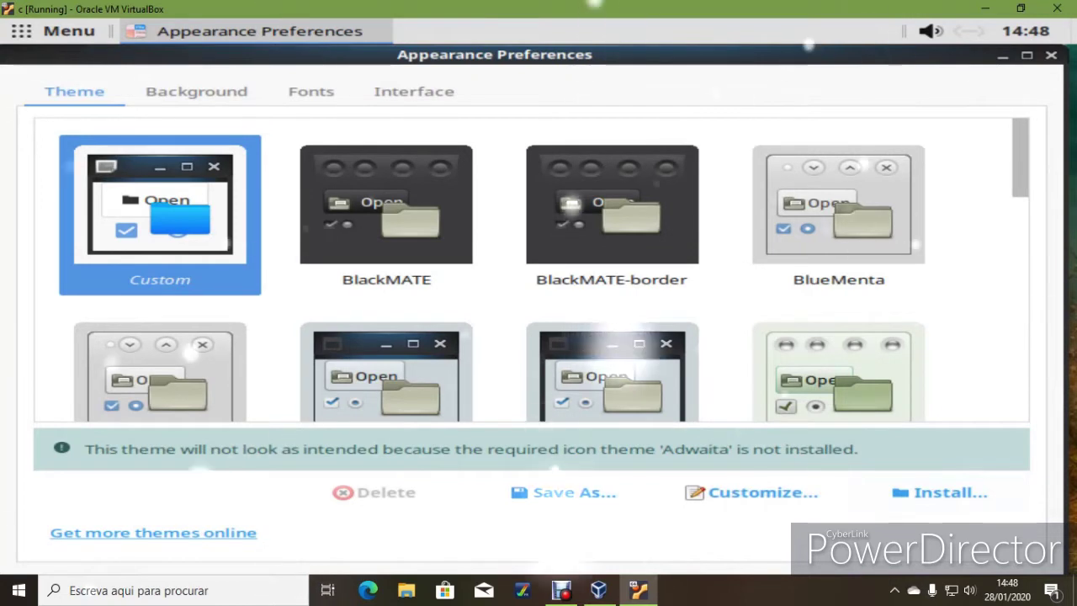
pyautogui.scroll(-10, 530, 270)
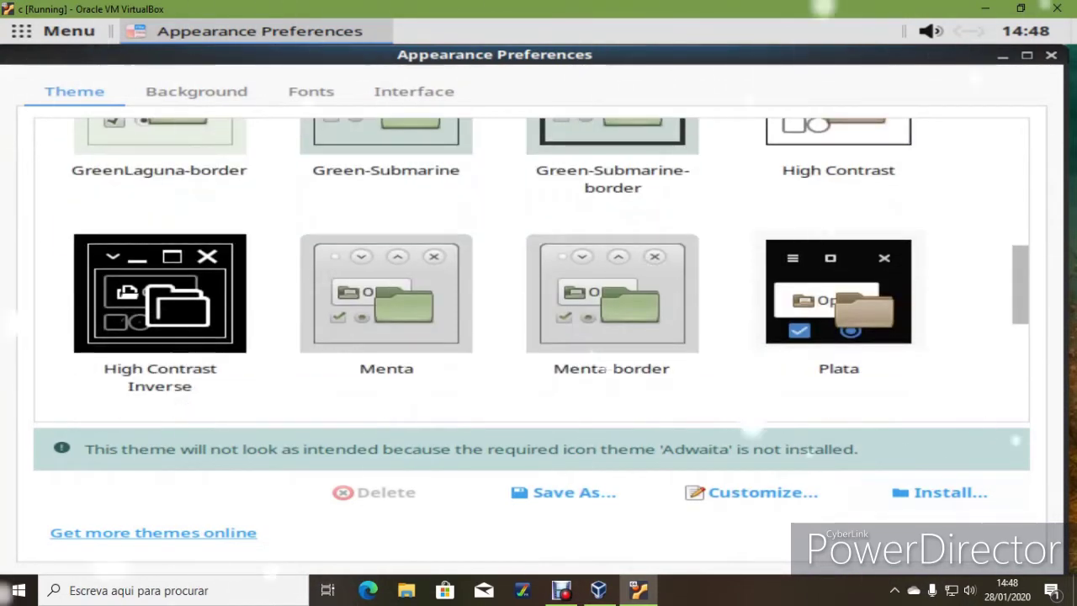
pyautogui.scroll(-5, 530, 270)
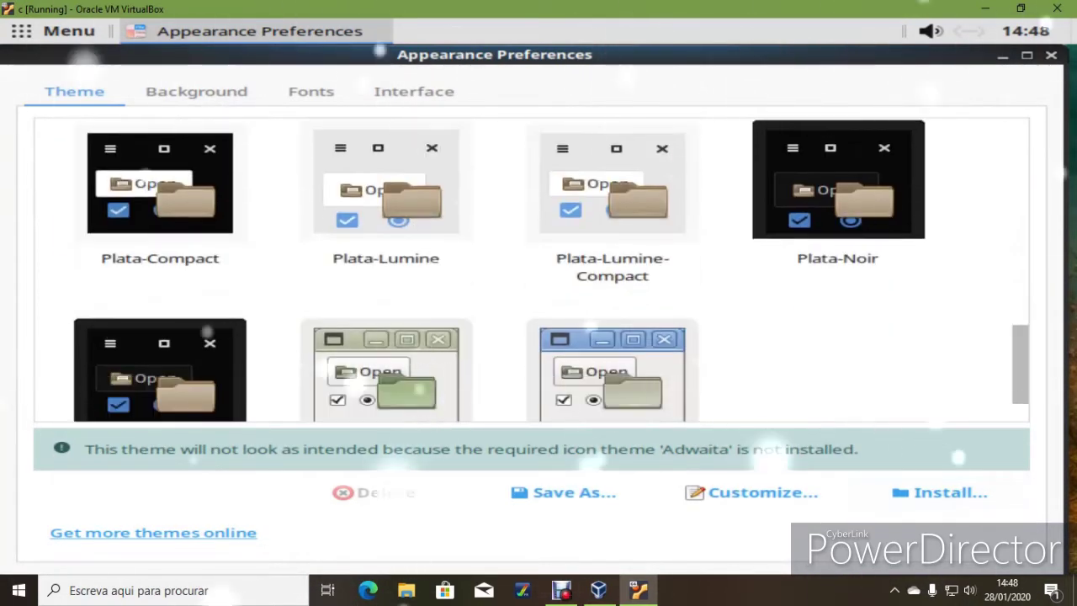
pyautogui.scroll(-2, 531, 269)
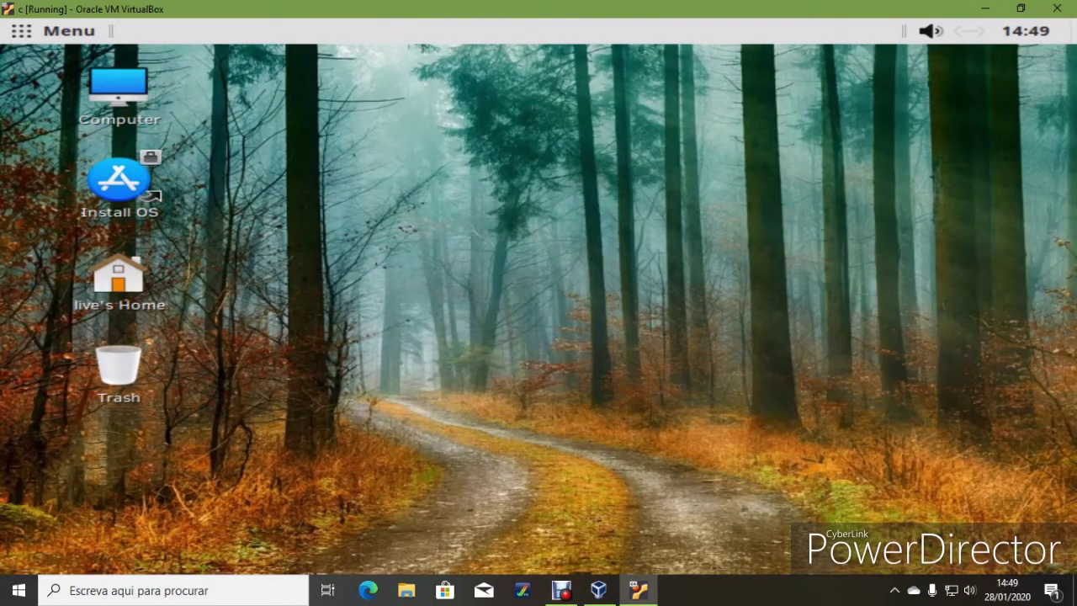
# Launch the Software Center from the applications menu and scroll its Home list
pyautogui.click(59, 31)
pyautogui.scroll(-3, 181, 255)
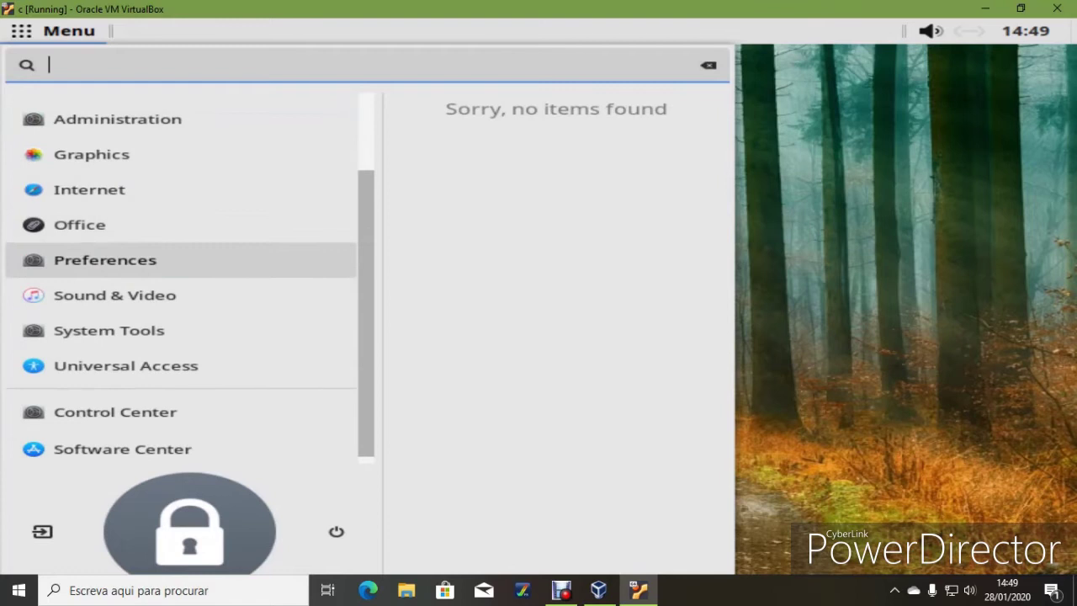
pyautogui.click(181, 441)
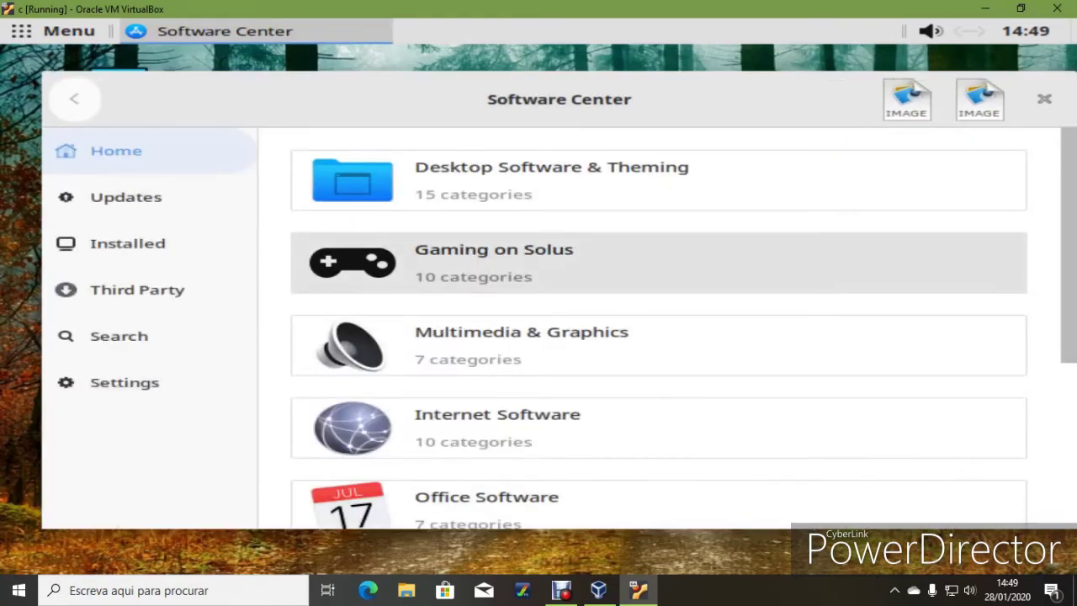
pyautogui.scroll(-3, 657, 261)
pyautogui.scroll(-5, 657, 245)
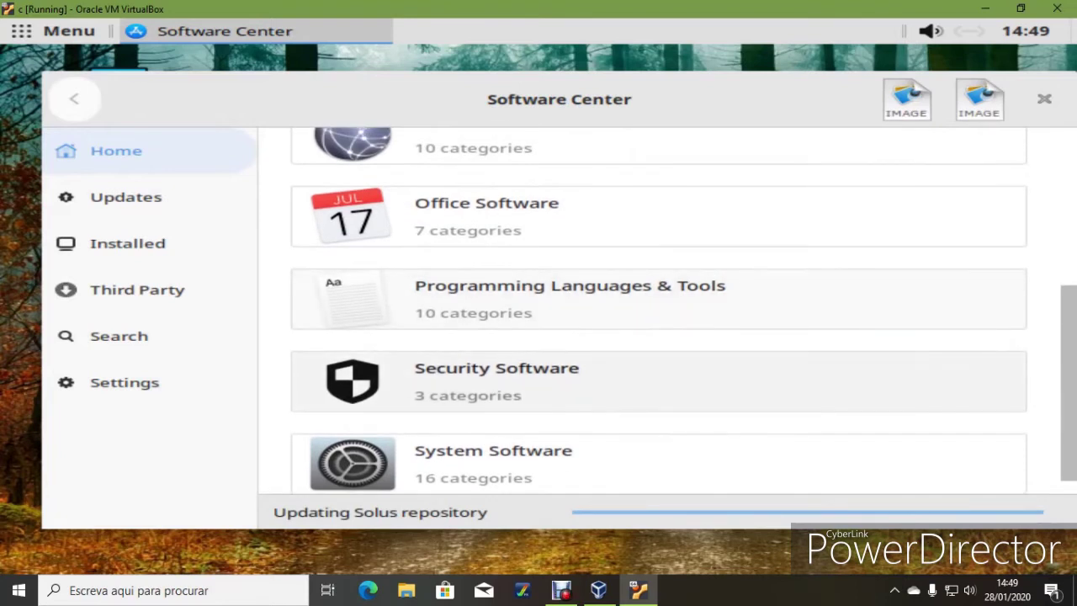
# Browse the System Software category, then close the Software Center
pyautogui.click(505, 463)
pyautogui.scroll(-2, 472, 328)
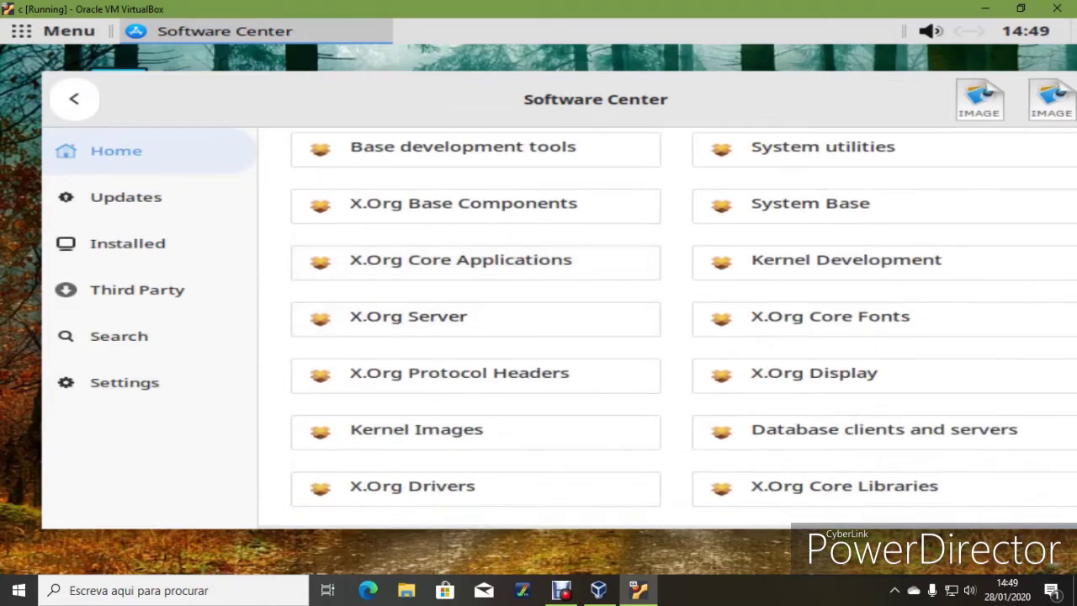
pyautogui.moveTo(783, 100); pyautogui.dragTo(625, 114)
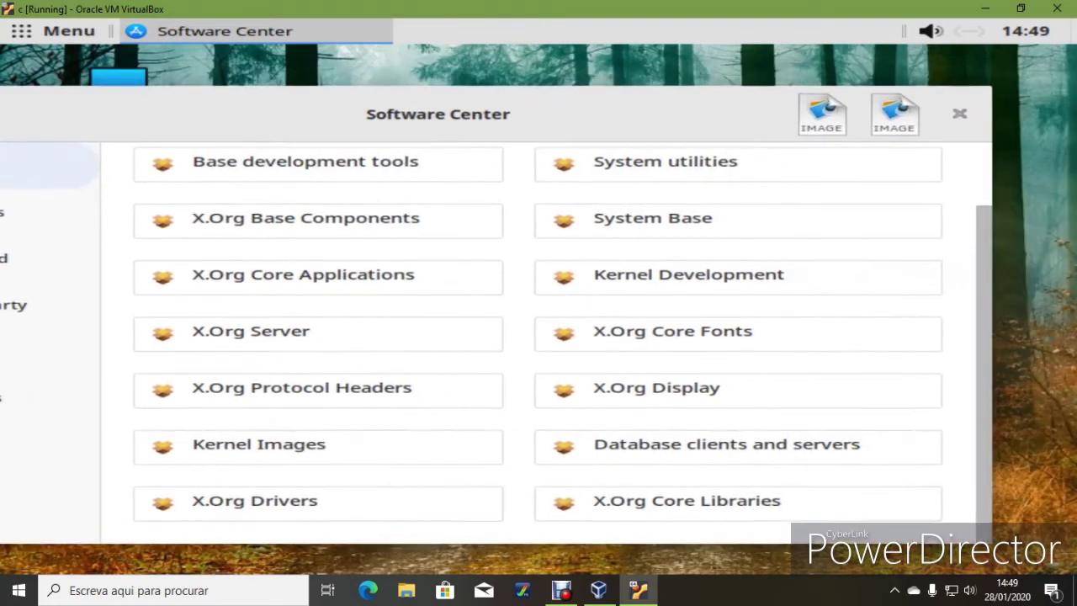
pyautogui.click(959, 113)
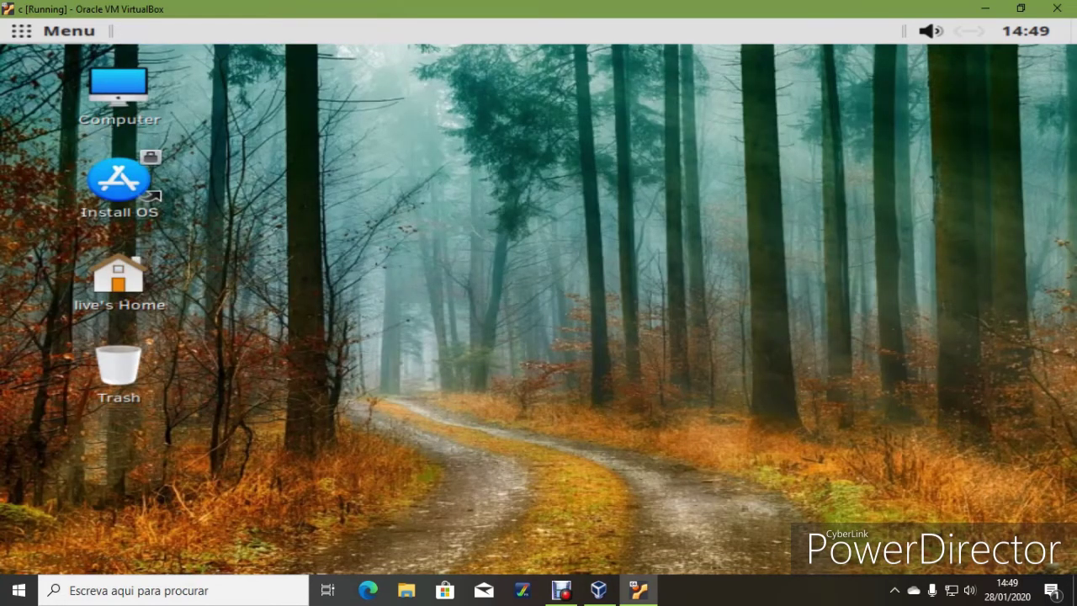
pyautogui.click(54, 32)
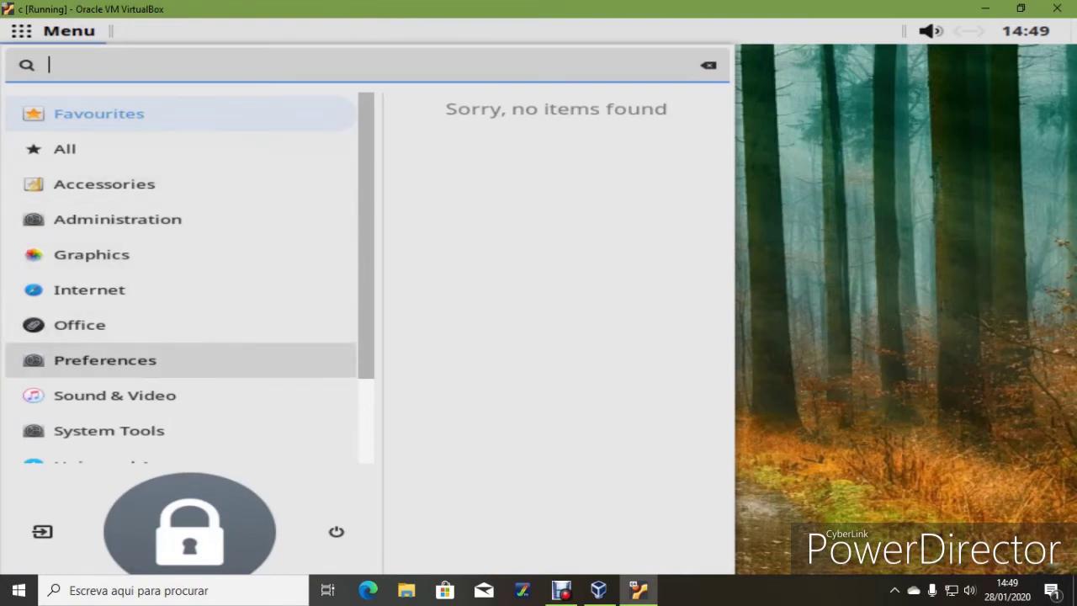
pyautogui.click(104, 361)
pyautogui.scroll(-3, 505, 202)
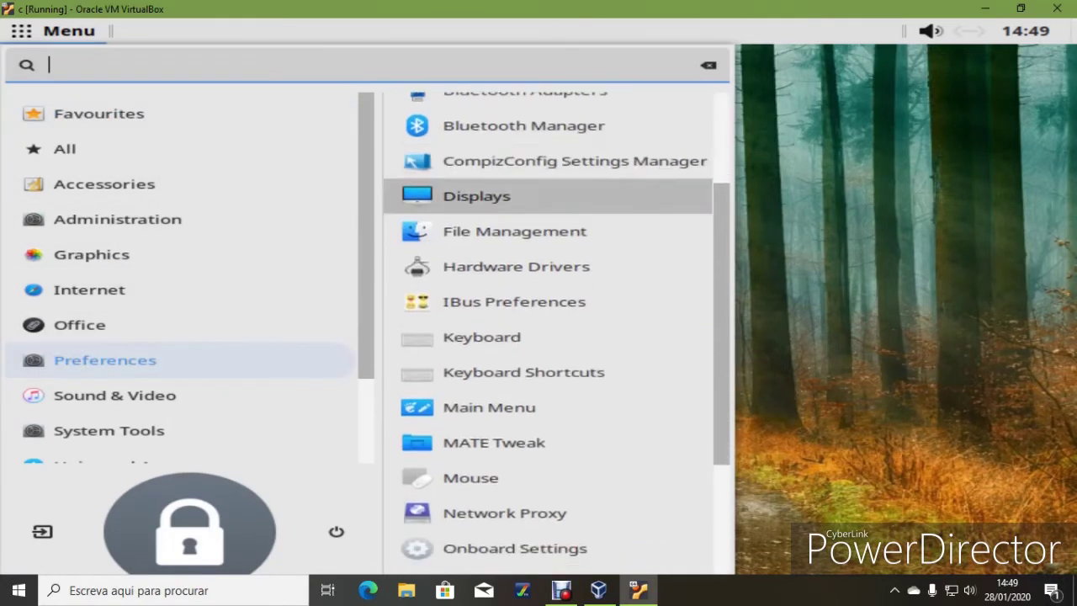
pyautogui.scroll(-1, 547, 210)
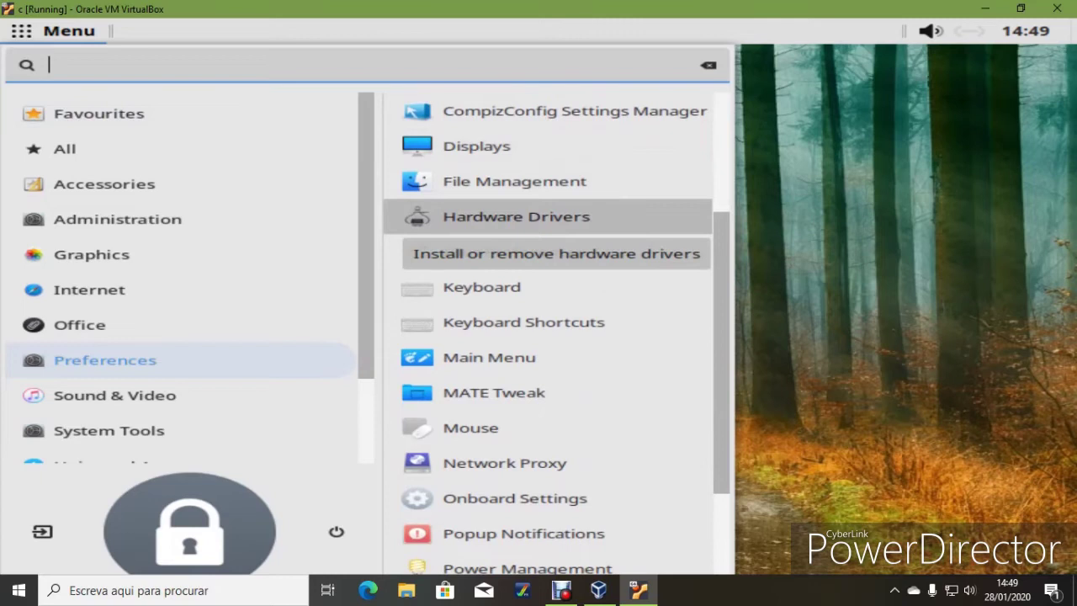
pyautogui.click(516, 216)
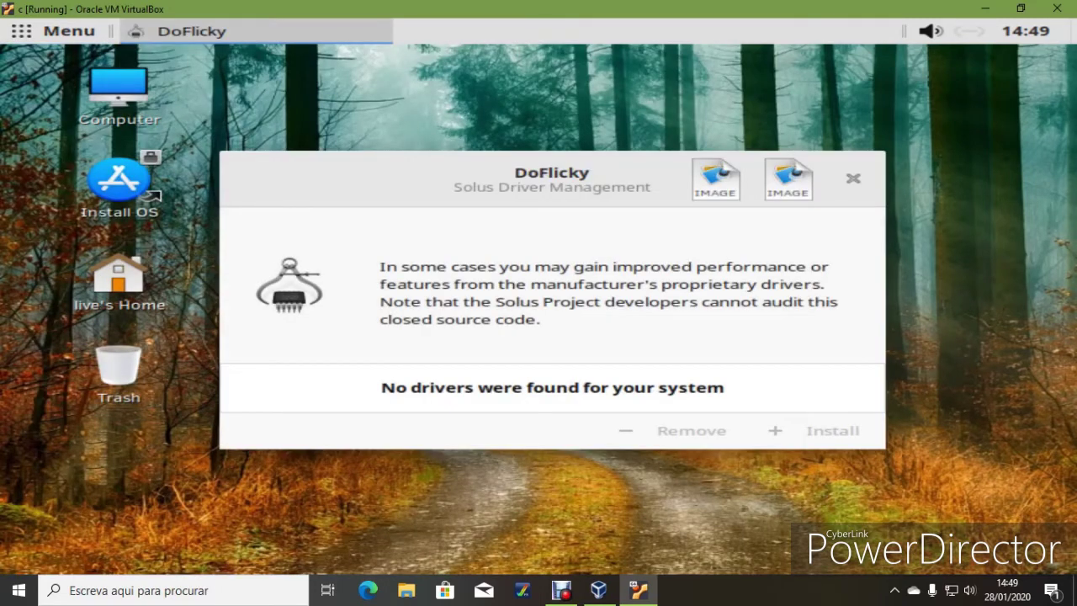
pyautogui.click(853, 178)
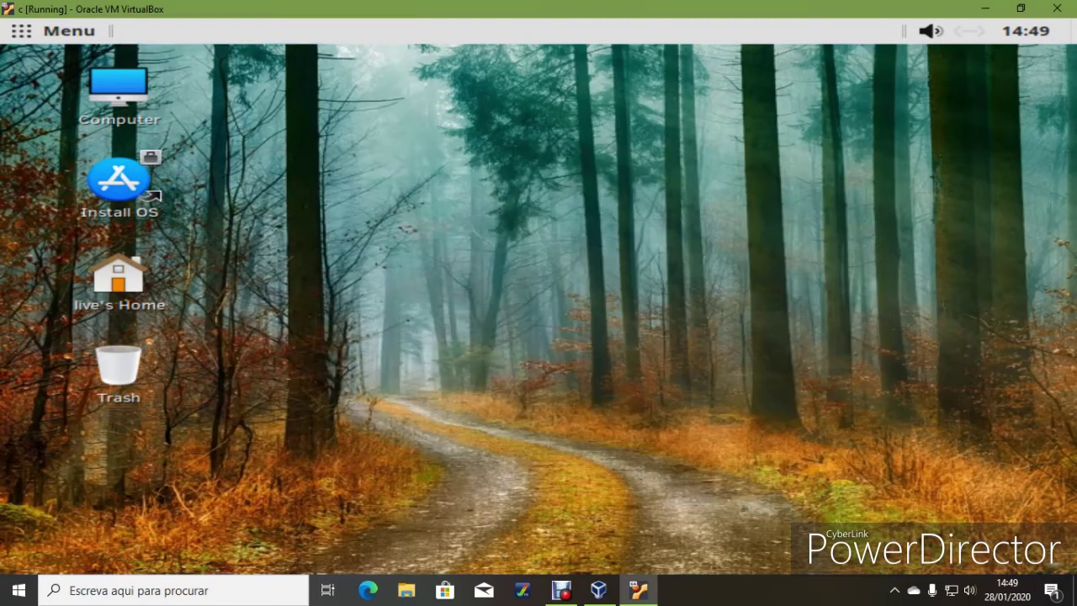
pyautogui.click(67, 31)
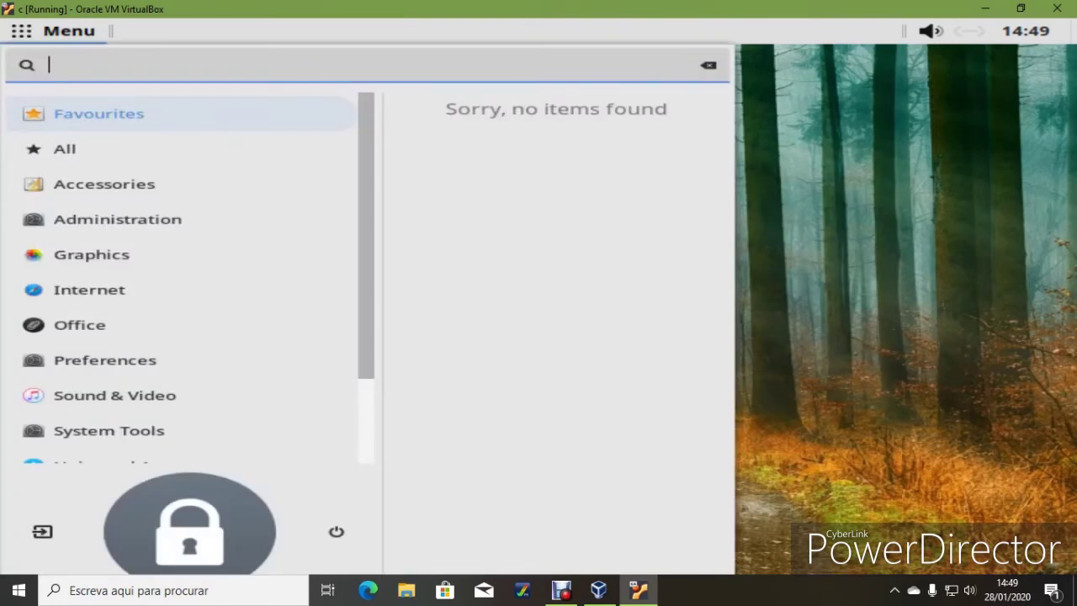
pyautogui.press('Escape')
# Give the top panel a Solid color background with Style set to 51.2
pyautogui.rightClick(556, 31)
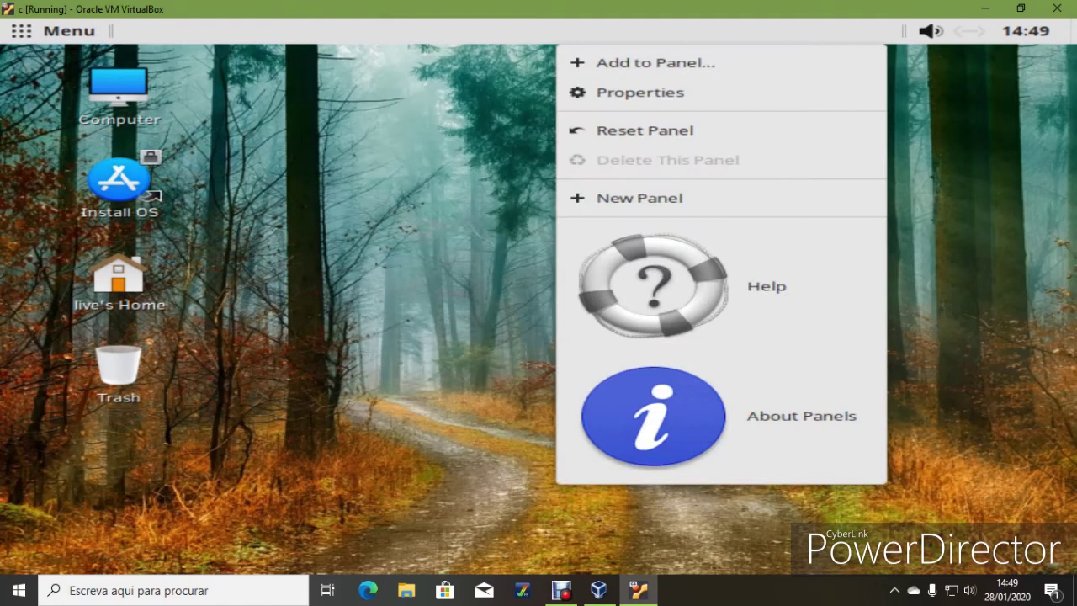
pyautogui.click(638, 93)
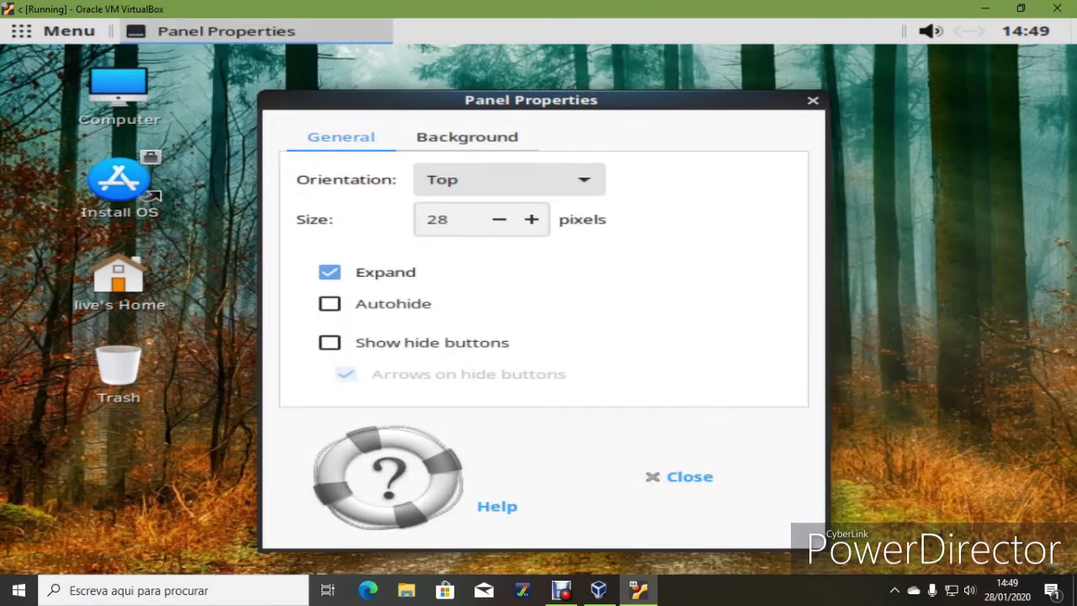
pyautogui.click(467, 137)
pyautogui.click(340, 137)
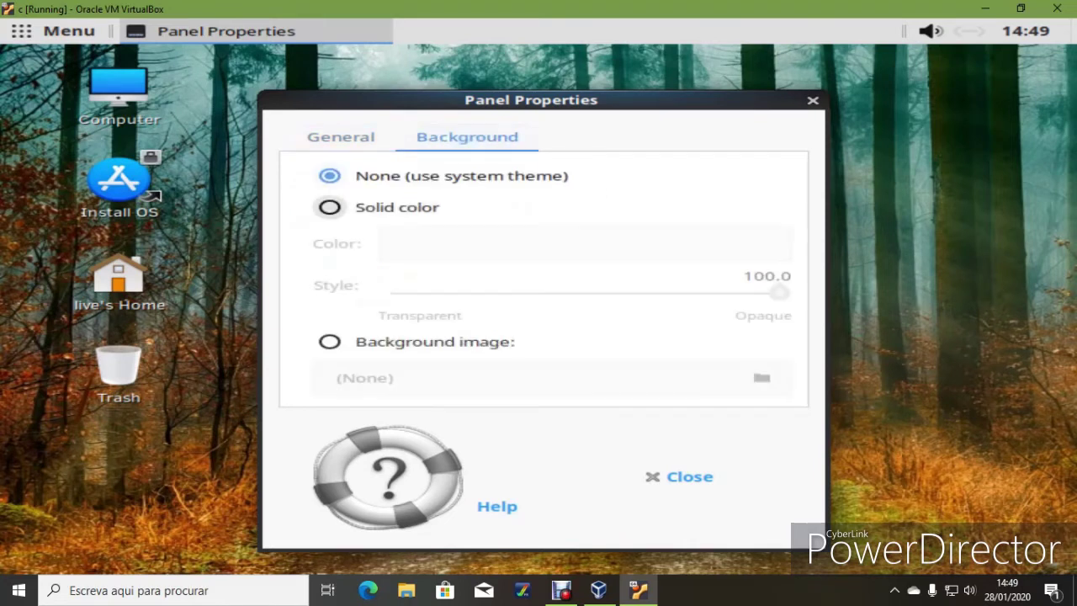
pyautogui.click(330, 207)
pyautogui.moveTo(779, 292); pyautogui.dragTo(589, 292)
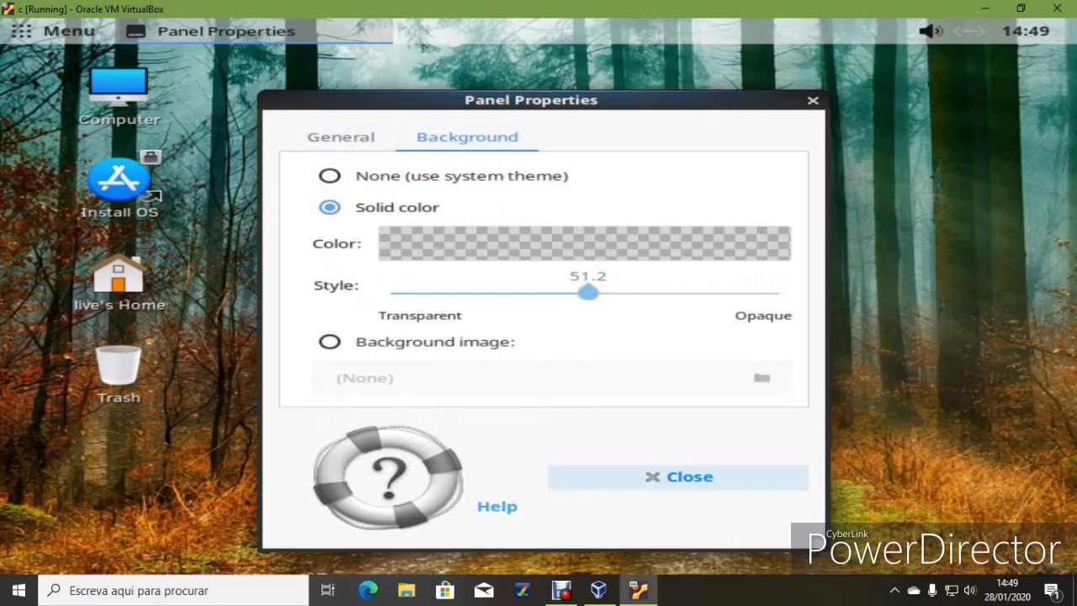
pyautogui.click(679, 477)
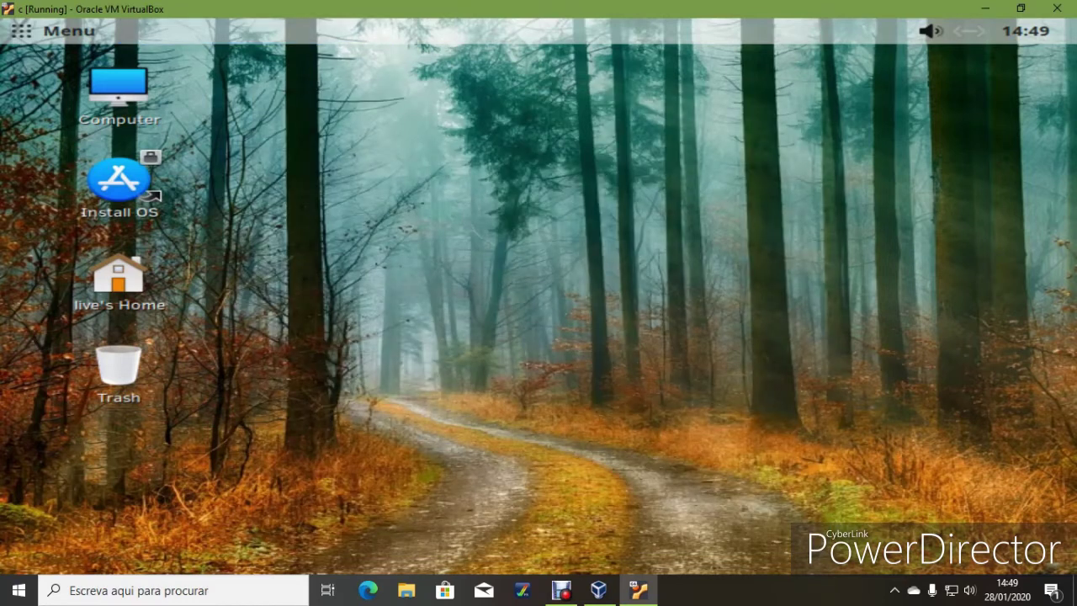
# Launch Firefox from Menu > Internet and browse the Inspiration icon theme page
pyautogui.click(55, 31)
pyautogui.click(126, 290)
pyautogui.click(474, 109)
pyautogui.click(560, 589)
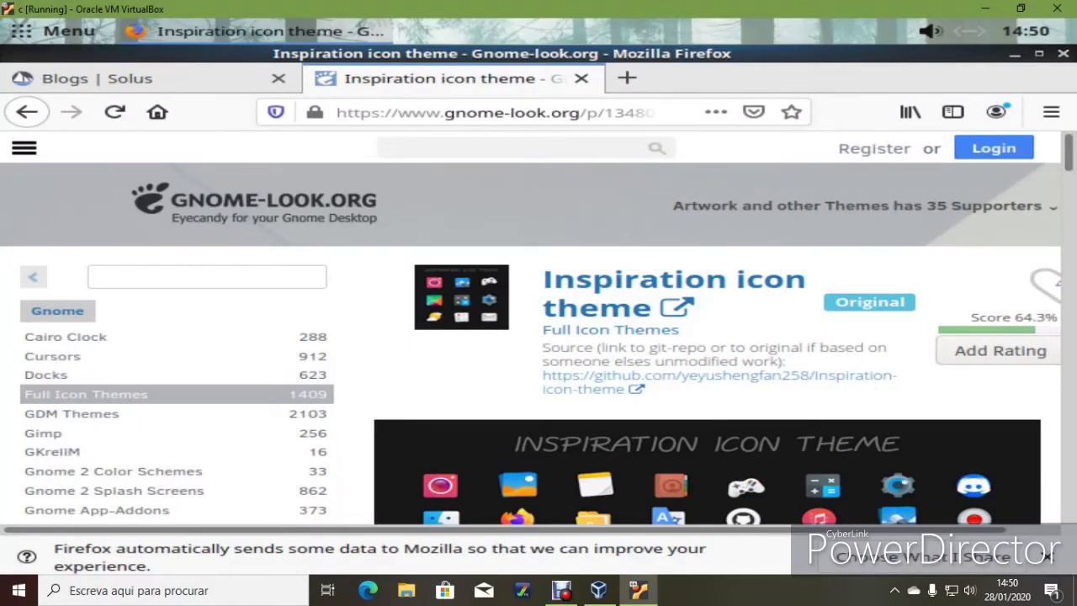
pyautogui.scroll(-5, 539, 337)
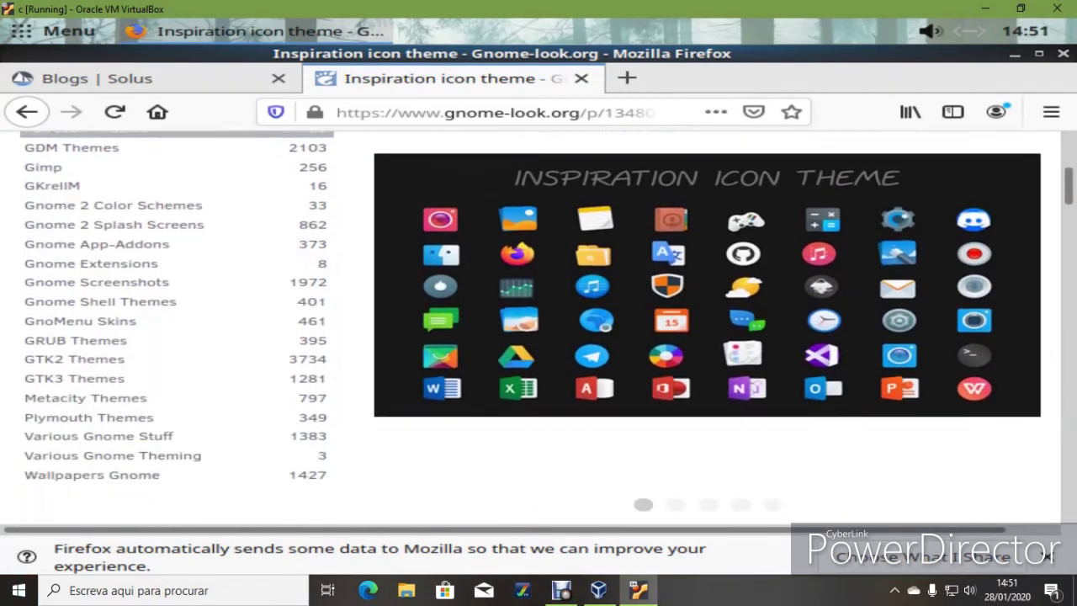
pyautogui.scroll(3, 539, 328)
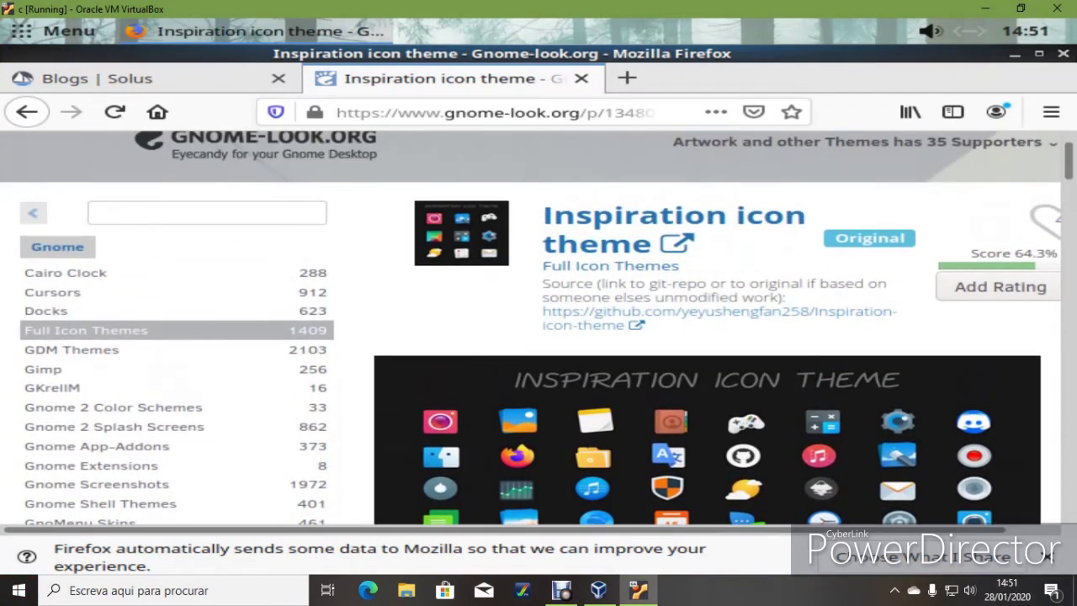
pyautogui.scroll(-8, 591, 353)
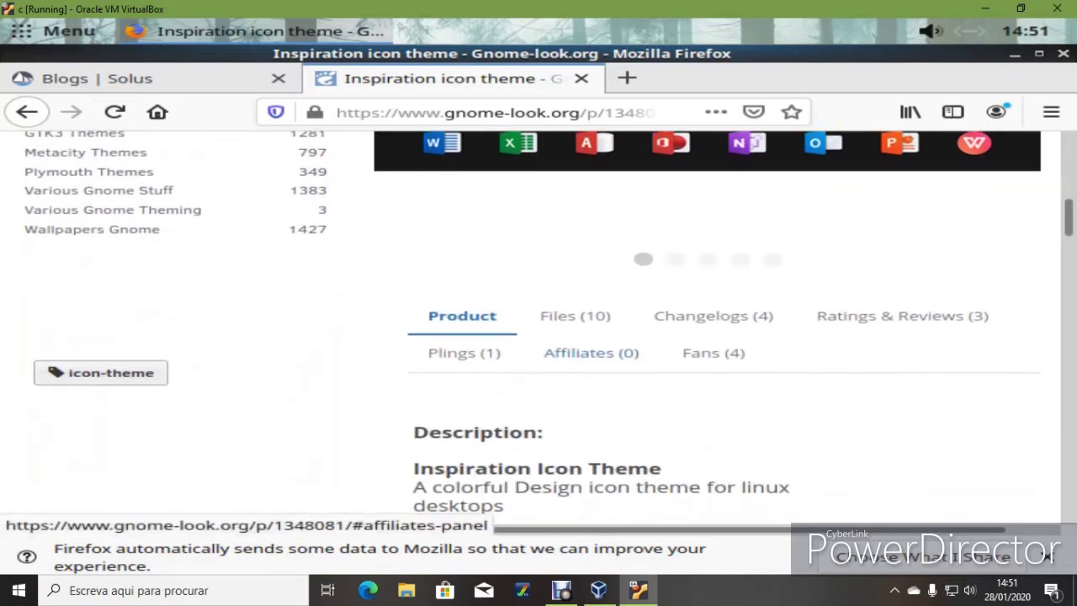
# Save Inspiration-red.tar.xz from the Files list, then go back to the front page
pyautogui.click(575, 315)
pyautogui.scroll(-1, 590, 352)
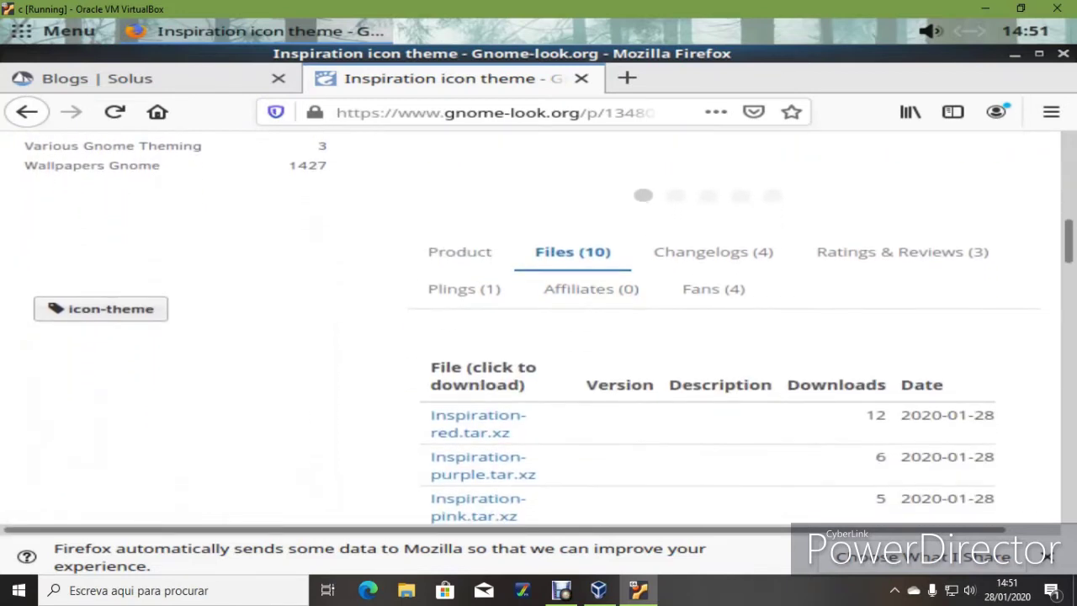
pyautogui.click(476, 423)
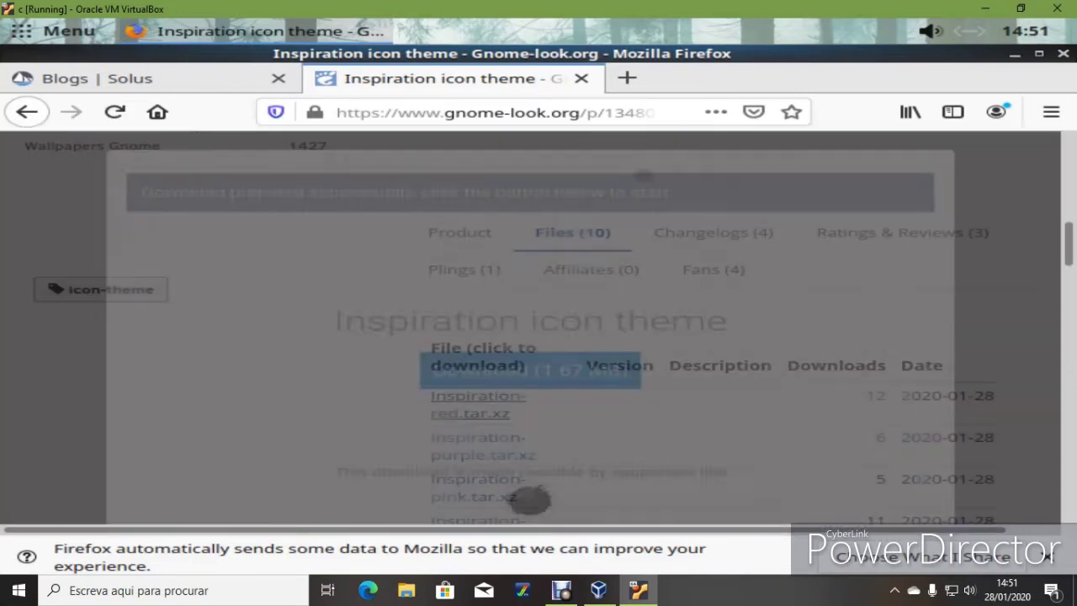
pyautogui.click(530, 371)
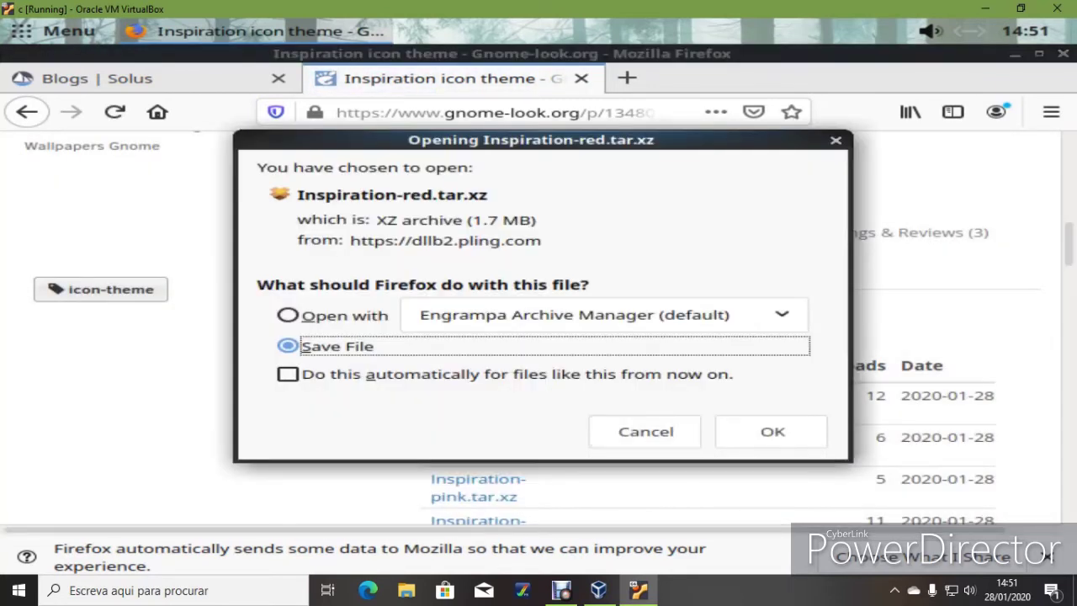
pyautogui.click(772, 432)
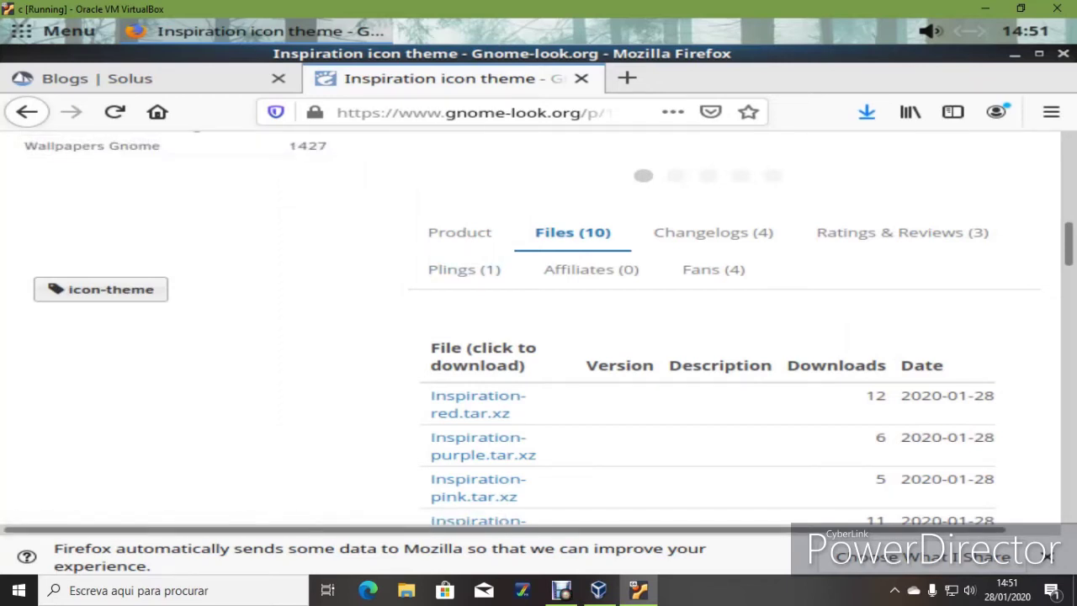
pyautogui.click(27, 112)
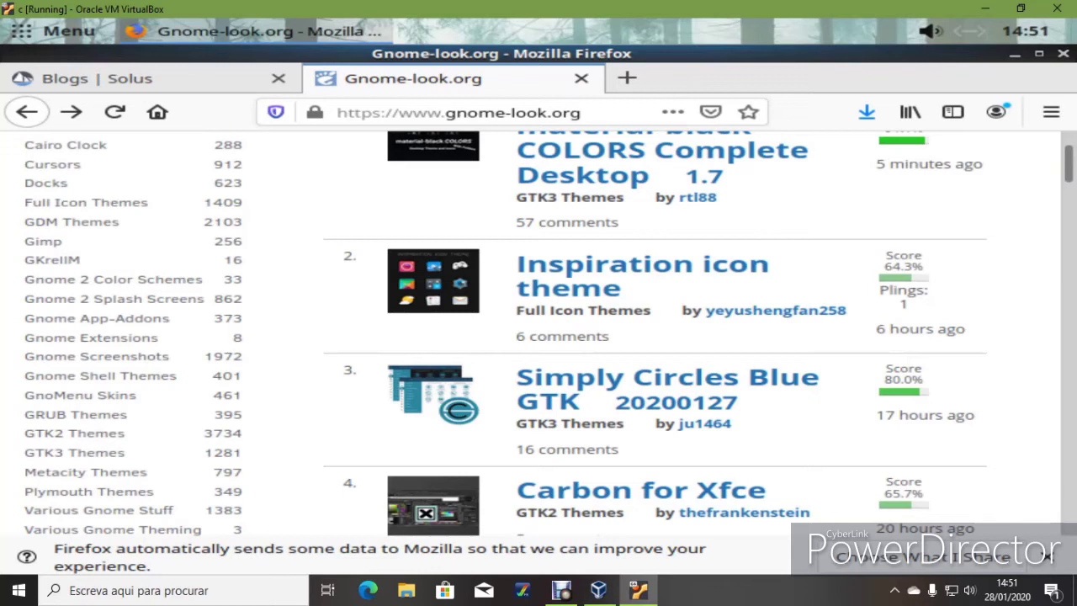
# Check the finished download, then open the Simply Circles GTK page under GTK3 Themes
pyautogui.click(867, 112)
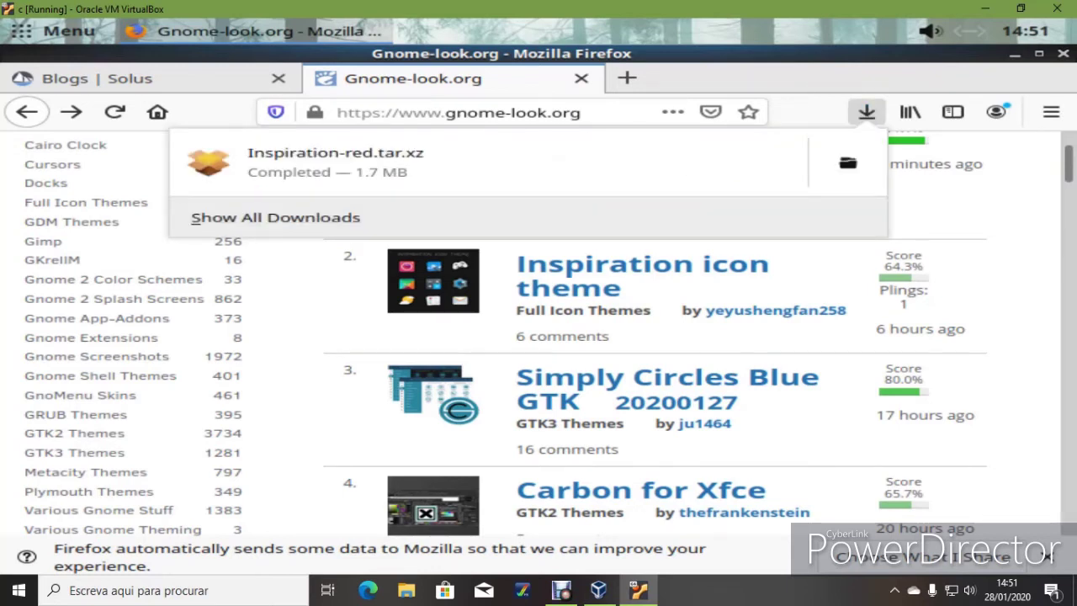
pyautogui.scroll(-5, 135, 328)
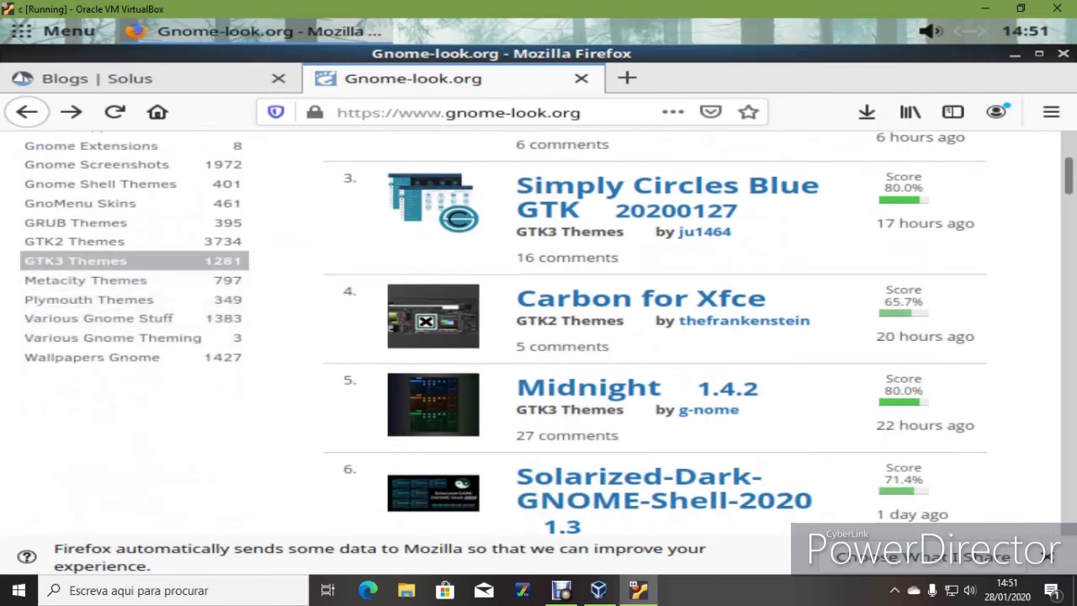
pyautogui.click(75, 261)
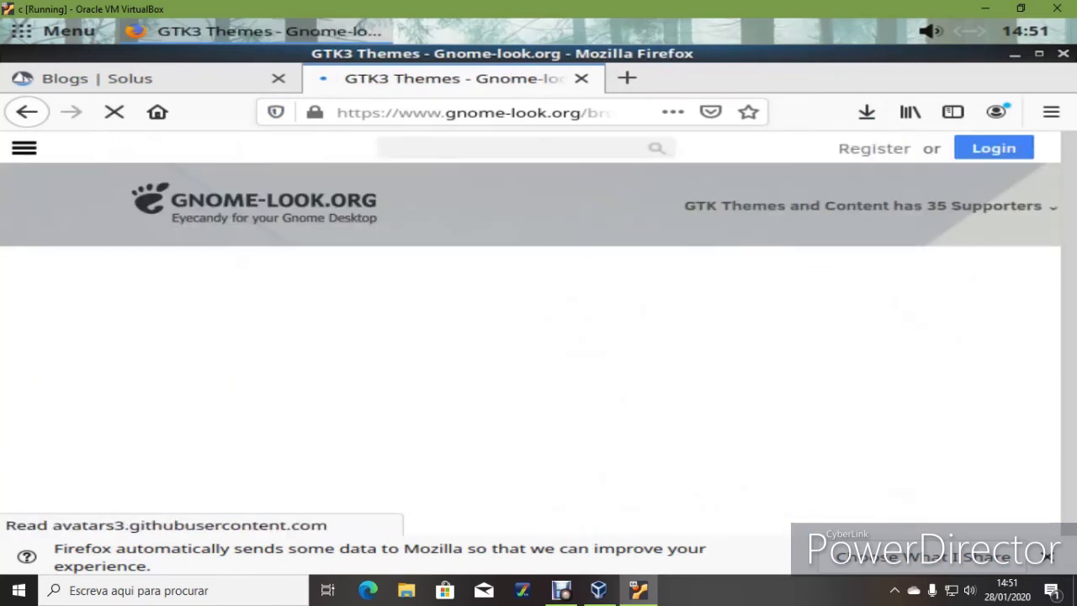
pyautogui.scroll(-10, 539, 336)
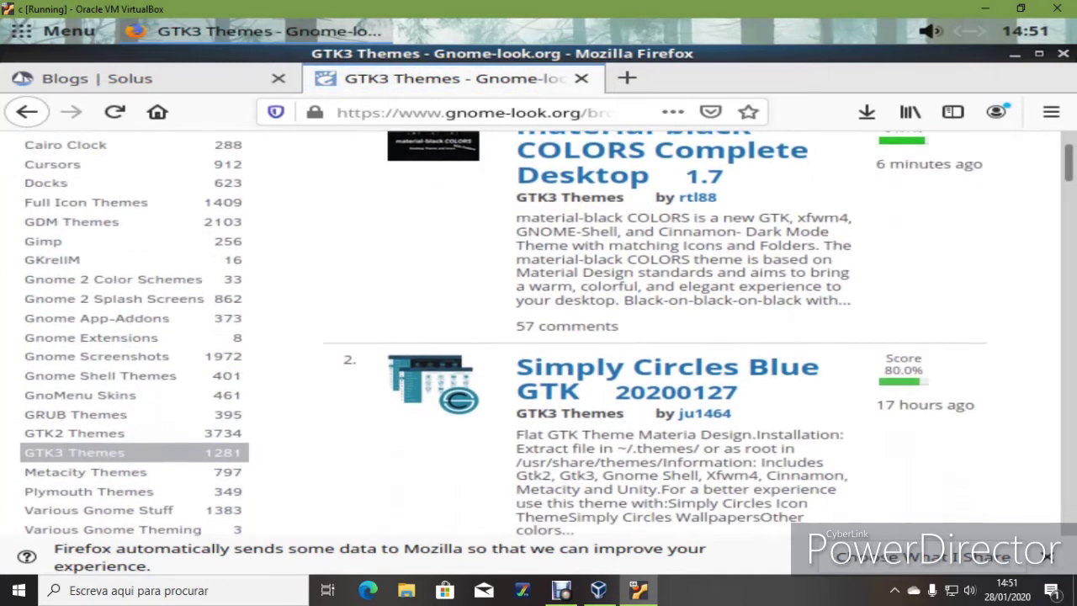
pyautogui.scroll(-6, 539, 337)
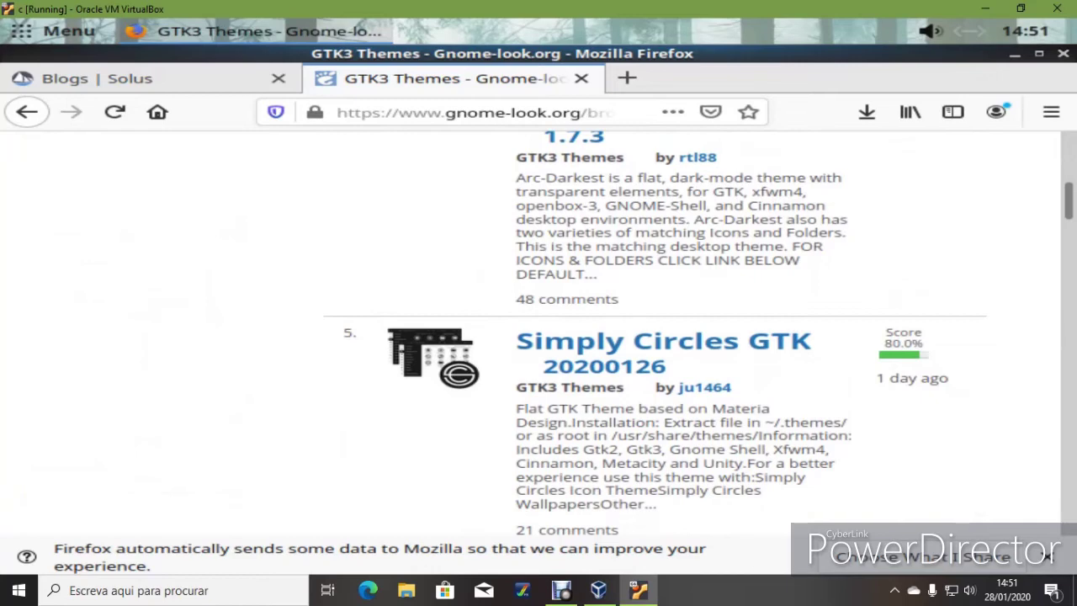
pyautogui.click(665, 341)
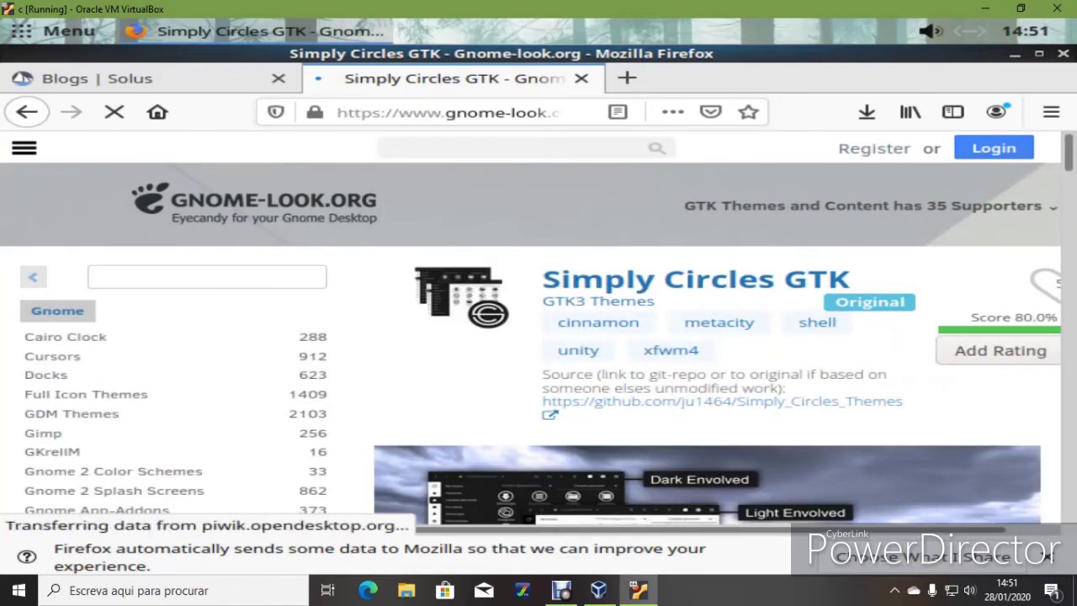
pyautogui.scroll(-3, 539, 336)
pyautogui.scroll(-5, 539, 328)
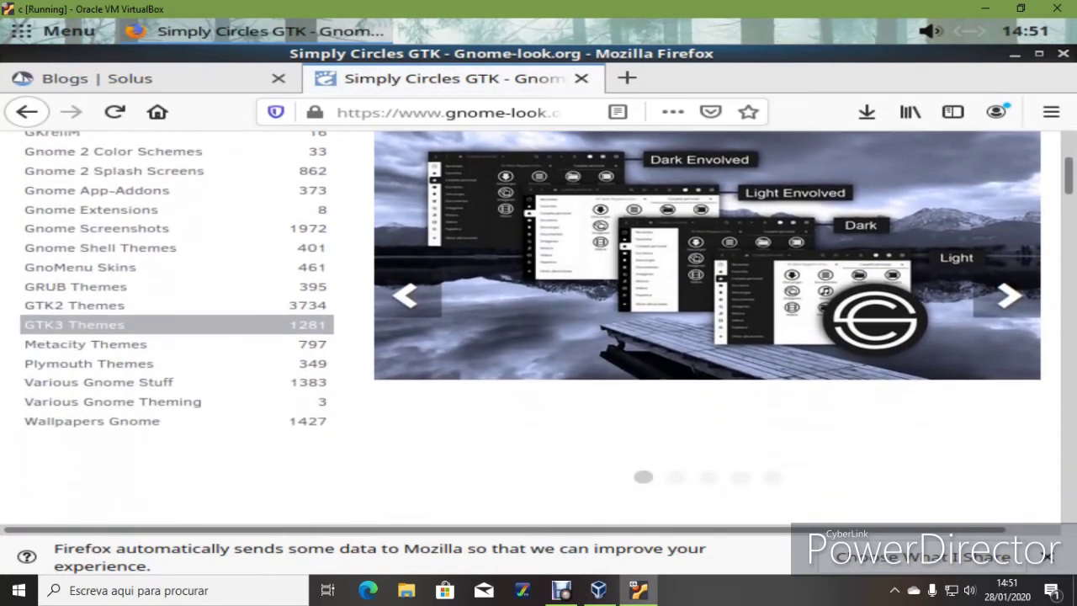
pyautogui.scroll(-2, 555, 336)
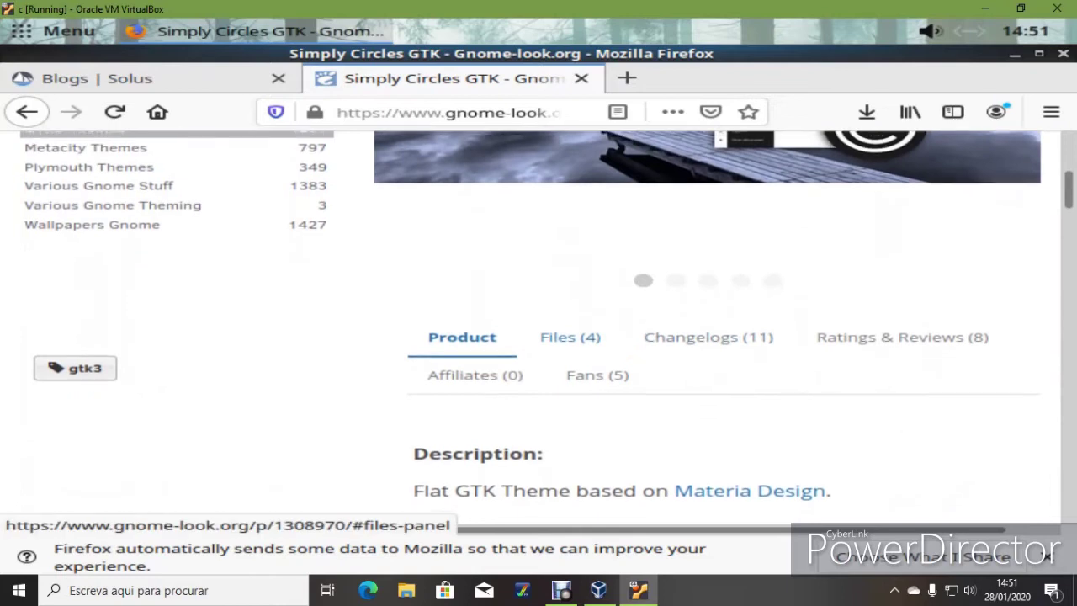
pyautogui.scroll(2, 551, 340)
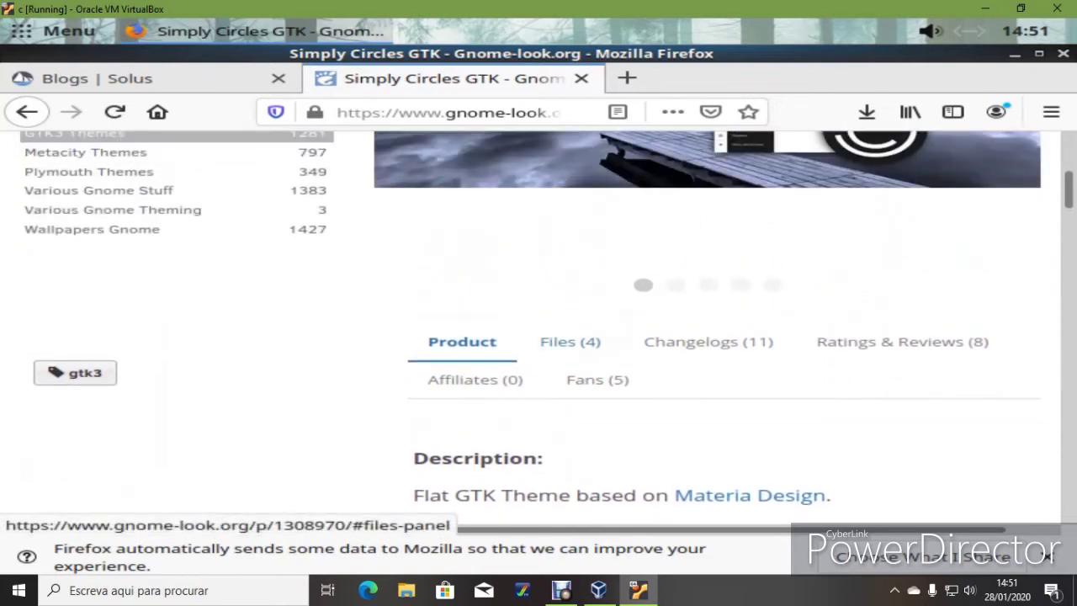
# Save Simply_Circles_Dark.tar.xz (0.16 MB) from the Files tab and quit Firefox
pyautogui.click(549, 339)
pyautogui.scroll(-2, 543, 335)
pyautogui.scroll(-1, 539, 336)
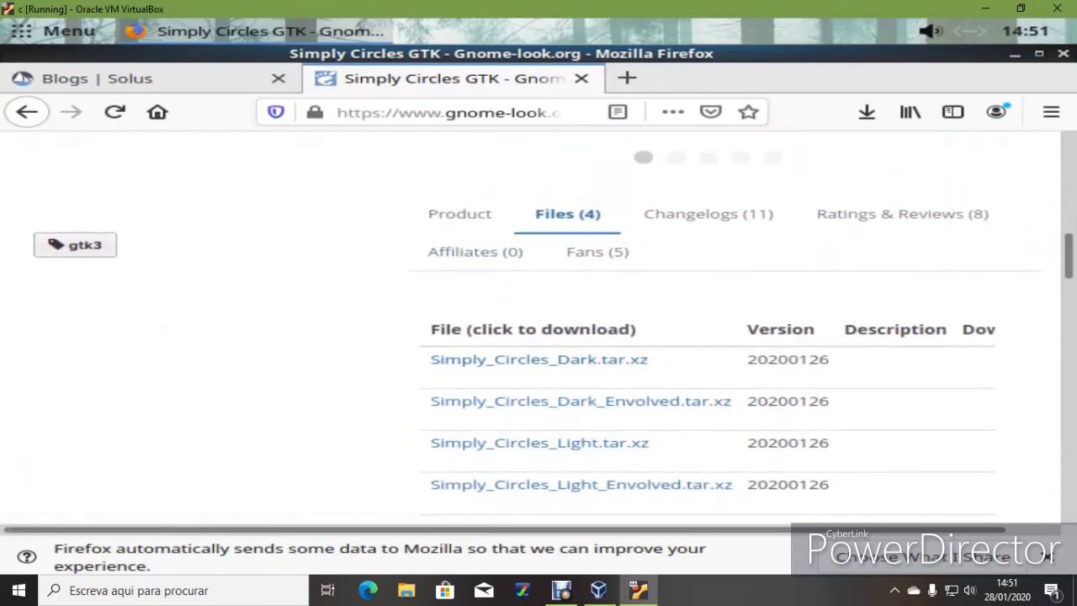
pyautogui.click(539, 360)
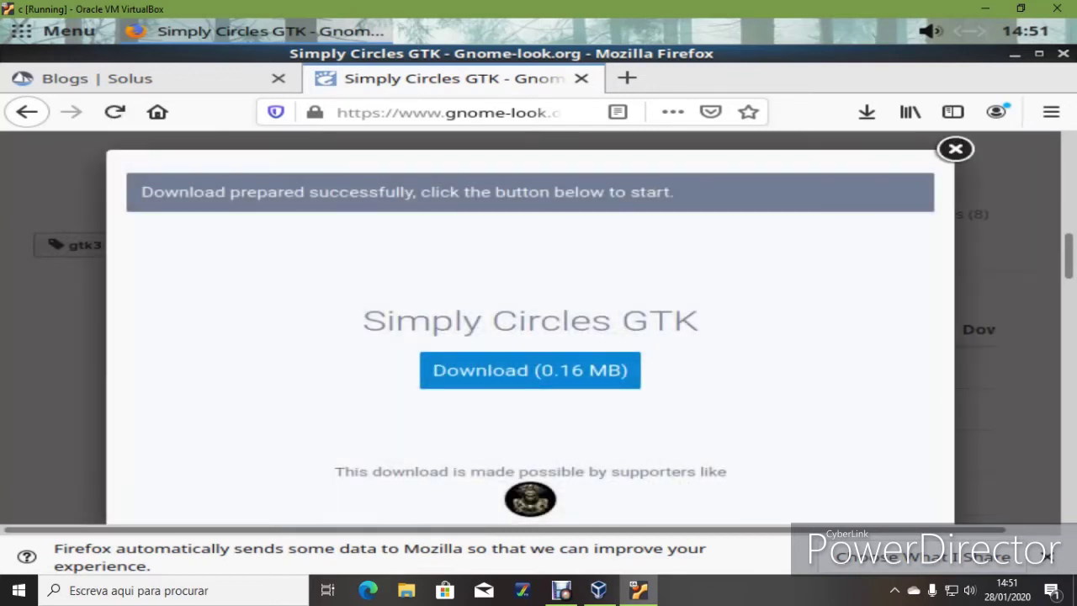
pyautogui.click(530, 371)
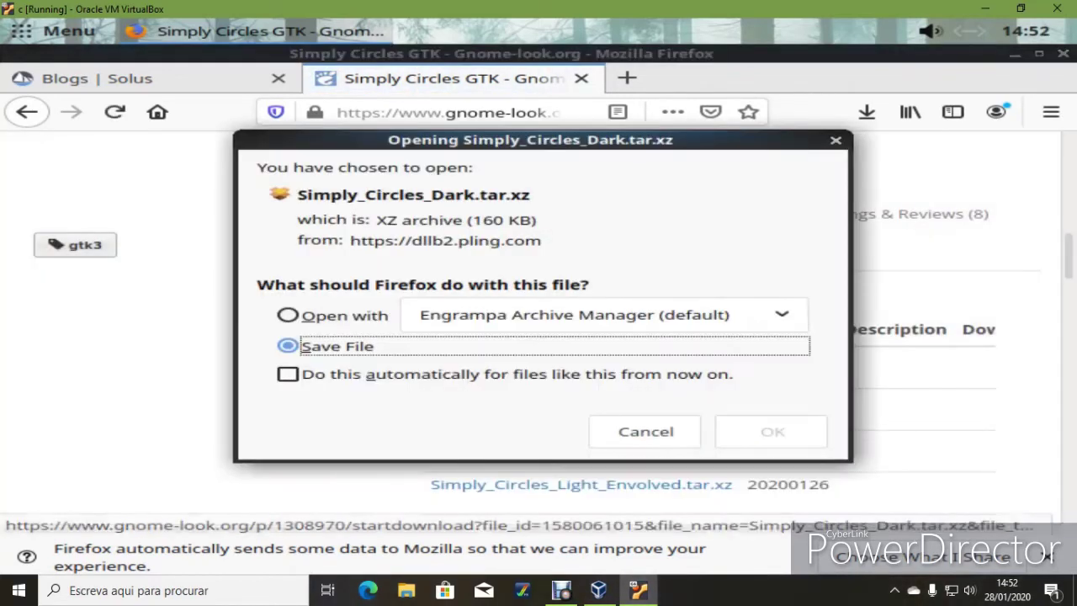
pyautogui.press('Return')
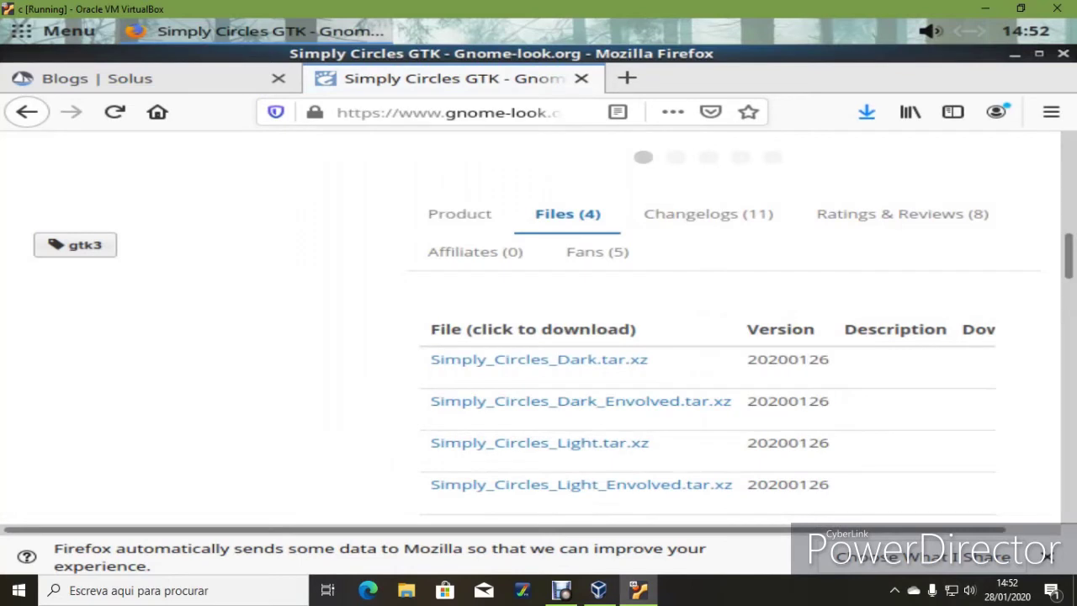
pyautogui.click(1063, 53)
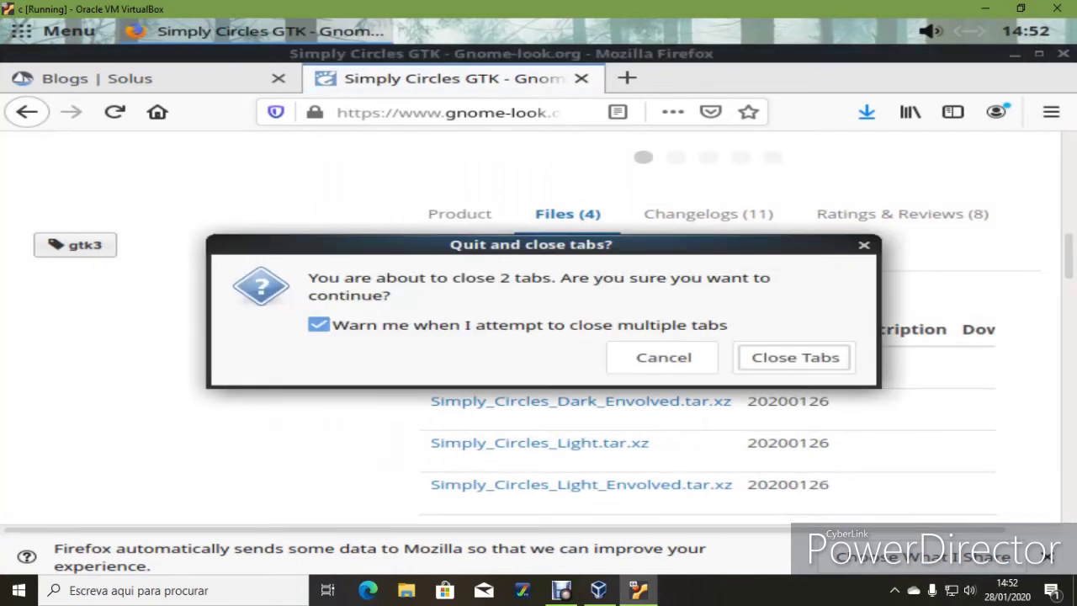
pyautogui.press('Escape')
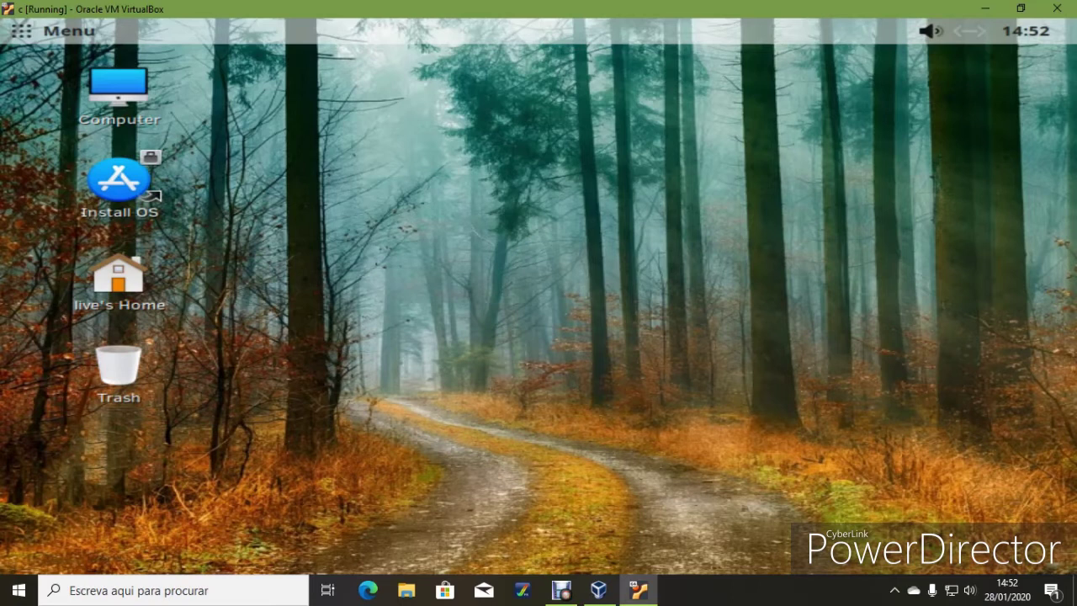
# Set the misty blue BluePeaks mountain wallpaper
pyautogui.rightClick(499, 109)
pyautogui.click(665, 371)
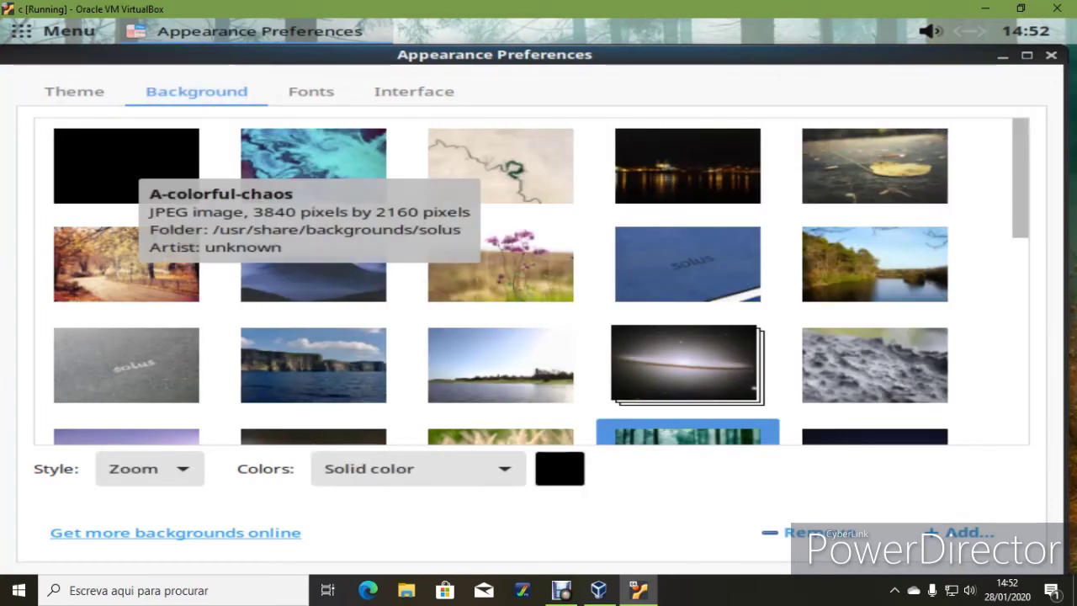
pyautogui.click(335, 284)
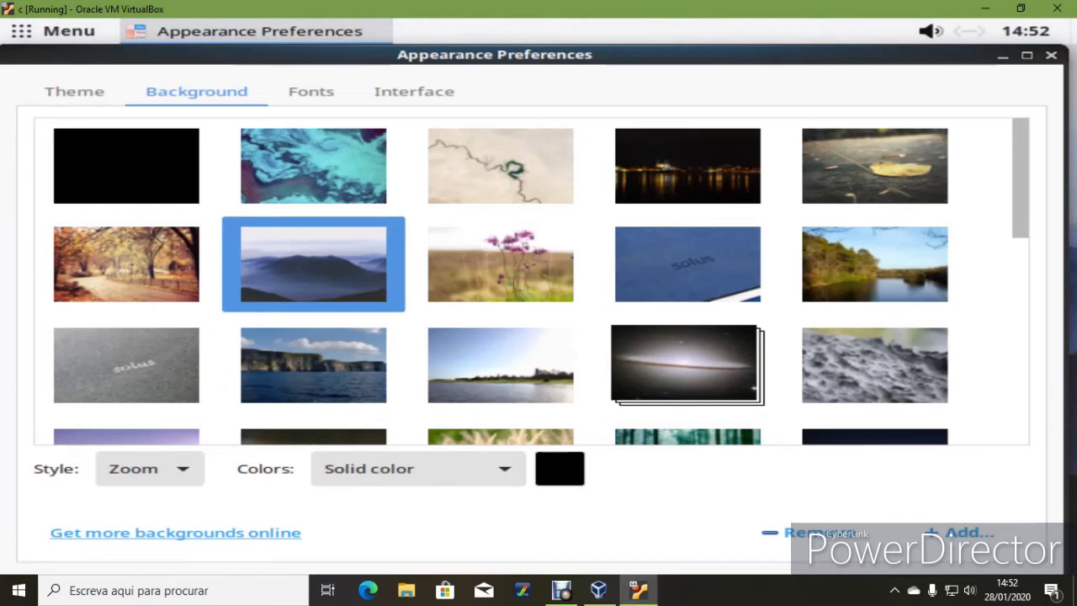
# Install the Simply_Circles_Dark.tar.xz theme package from the Theme tab
pyautogui.click(75, 92)
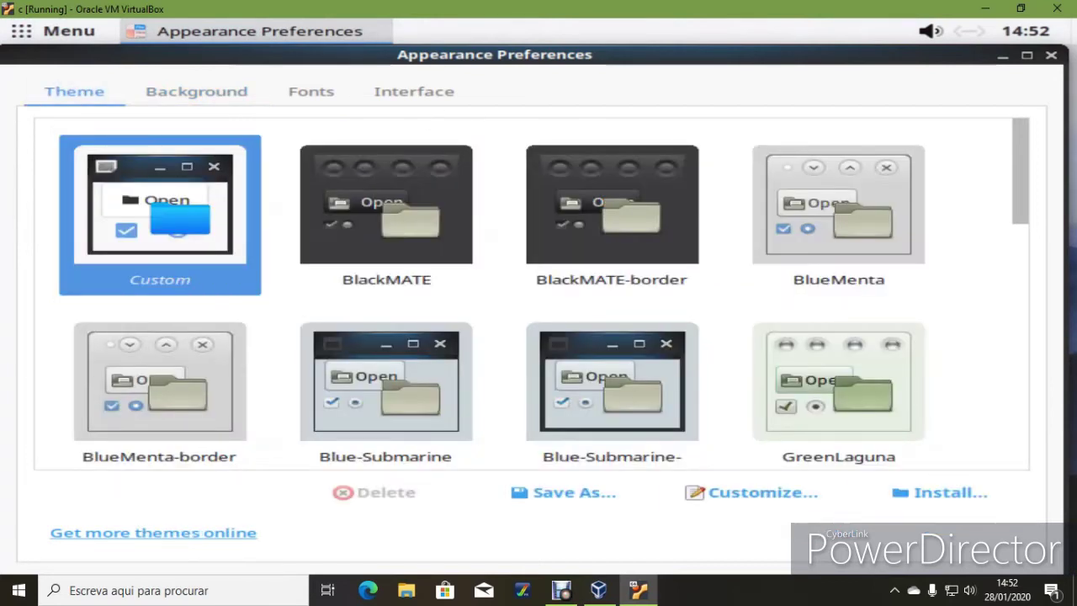
pyautogui.click(940, 493)
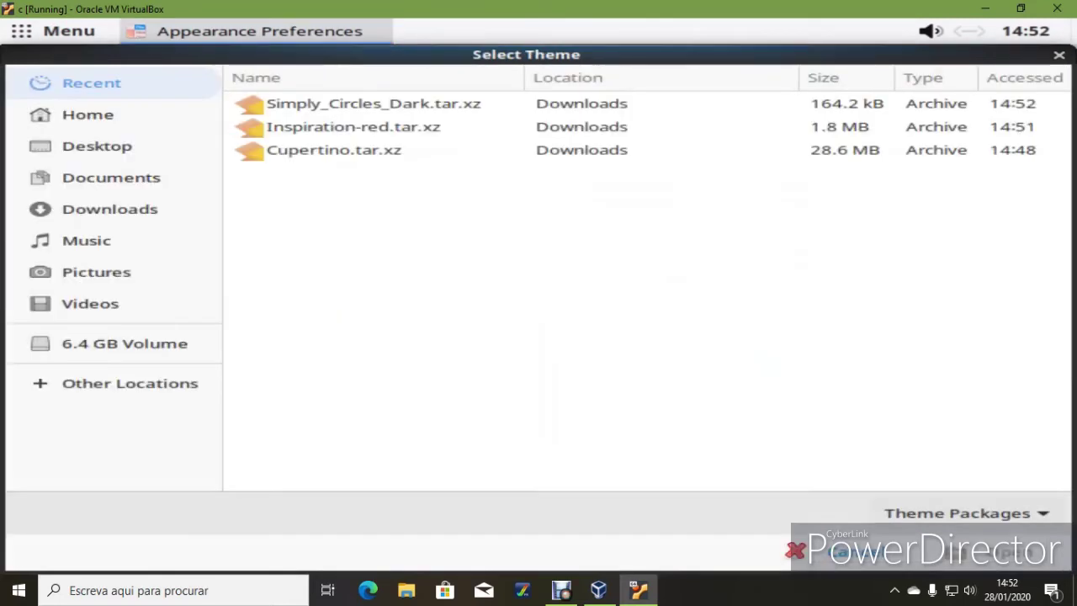
pyautogui.click(374, 105)
pyautogui.click(1001, 553)
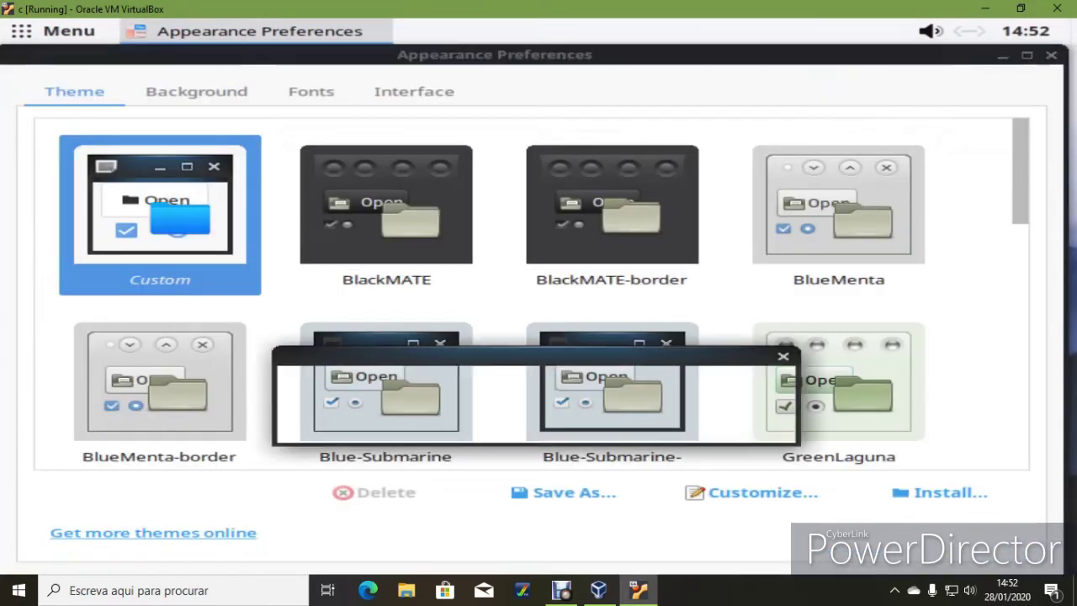
pyautogui.press('Return')
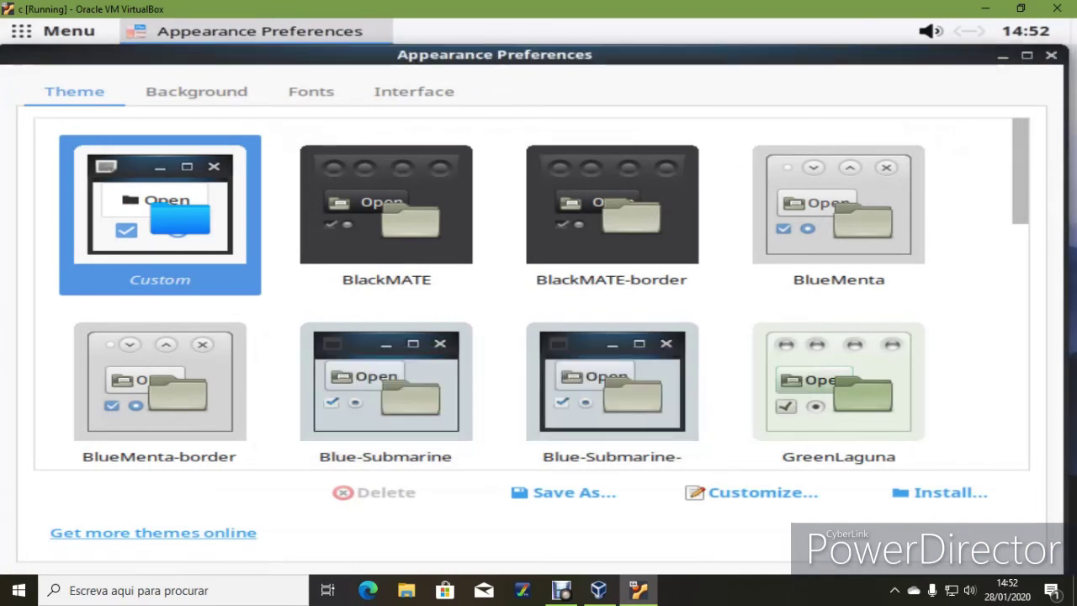
# Install the Inspiration-red.tar.xz theme package as well
pyautogui.press('Return')
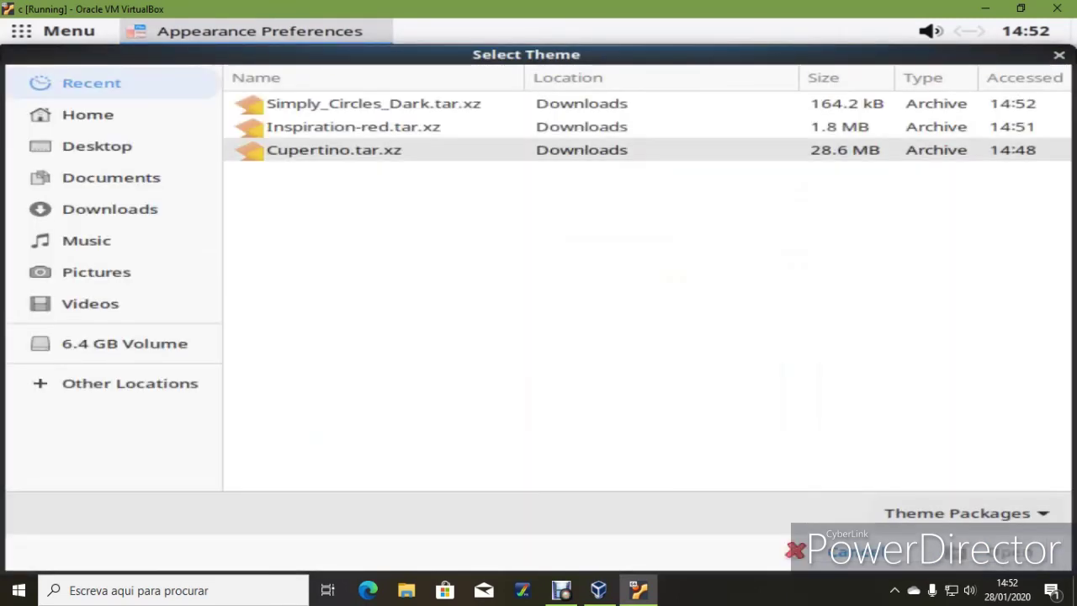
pyautogui.click(353, 127)
pyautogui.click(1008, 552)
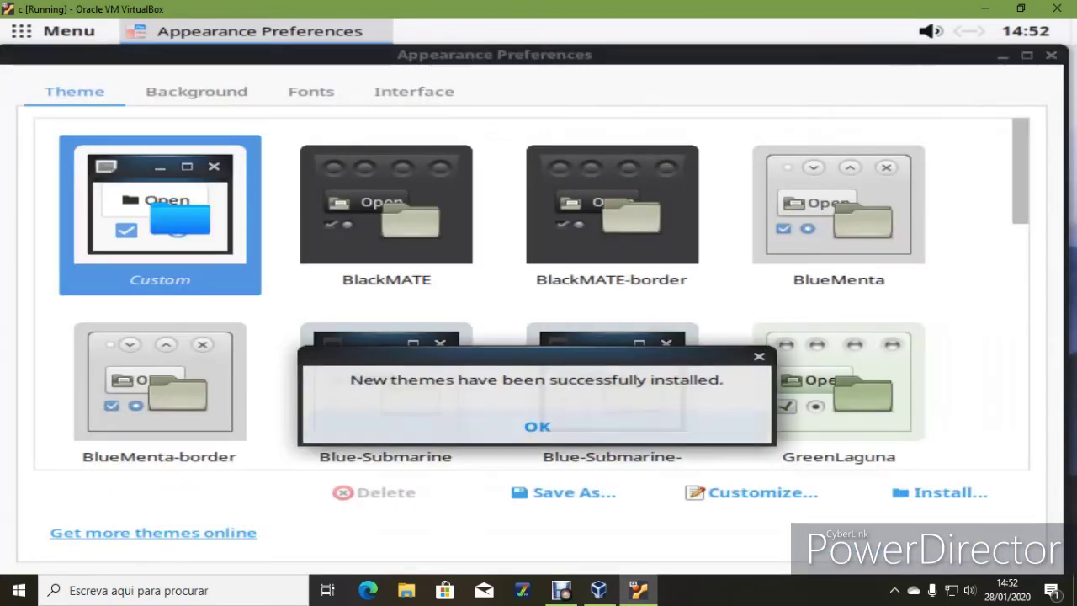
pyautogui.press('Return')
# Scroll through the installed themes and close Appearance Preferences
pyautogui.scroll(-5, 530, 294)
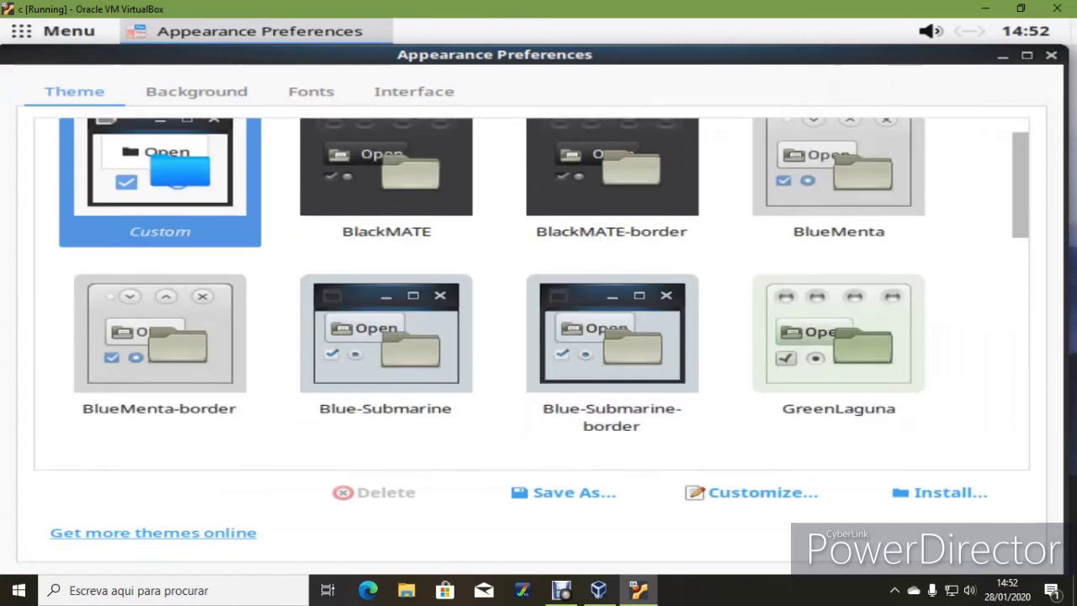
pyautogui.scroll(-4, 530, 294)
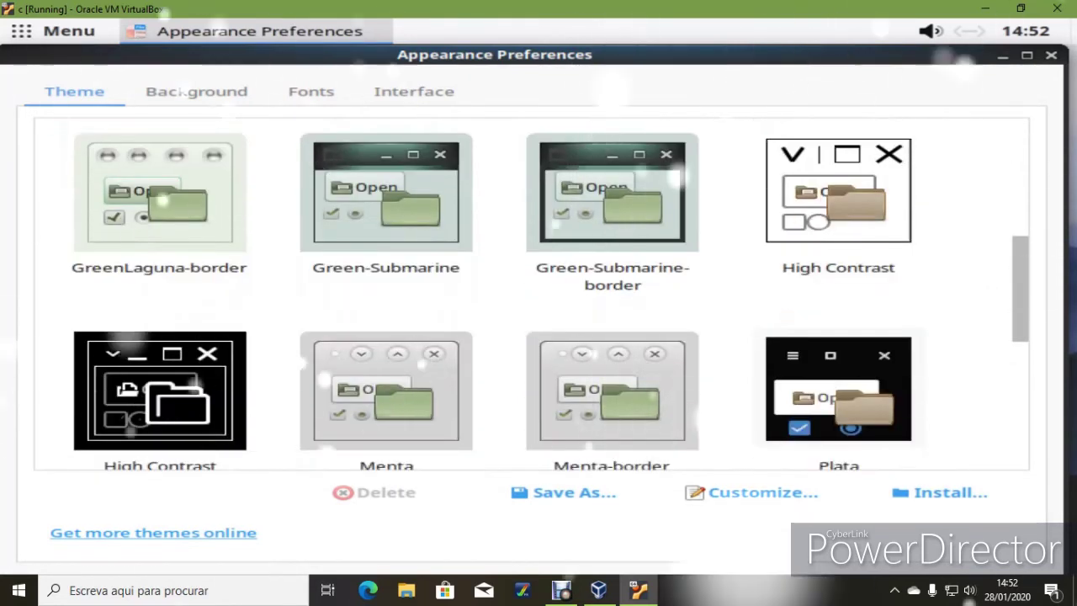
pyautogui.scroll(-2, 530, 295)
pyautogui.scroll(-3, 531, 295)
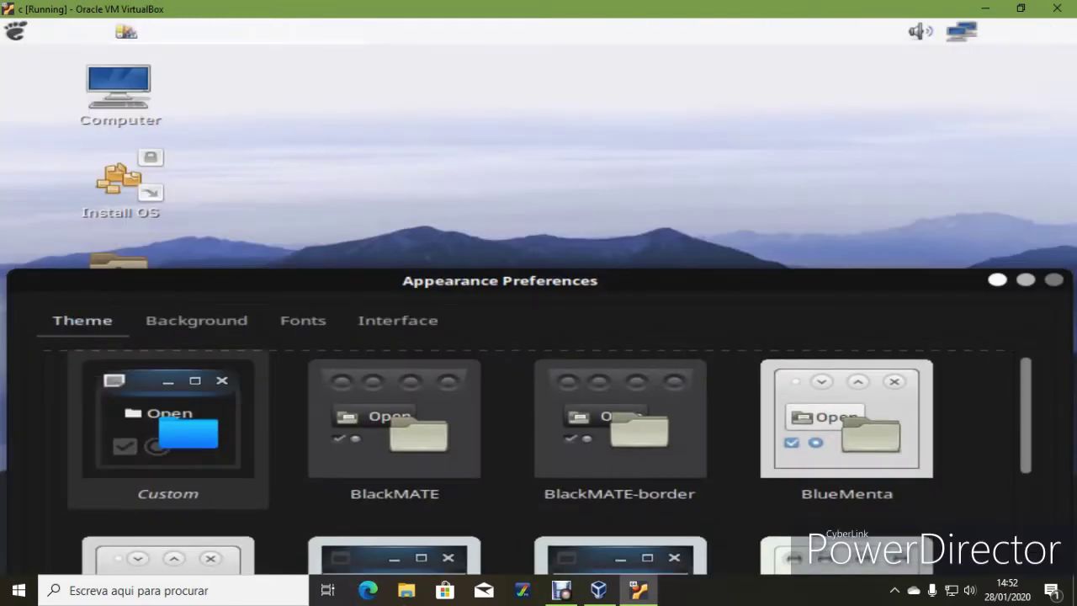
pyautogui.click(1053, 279)
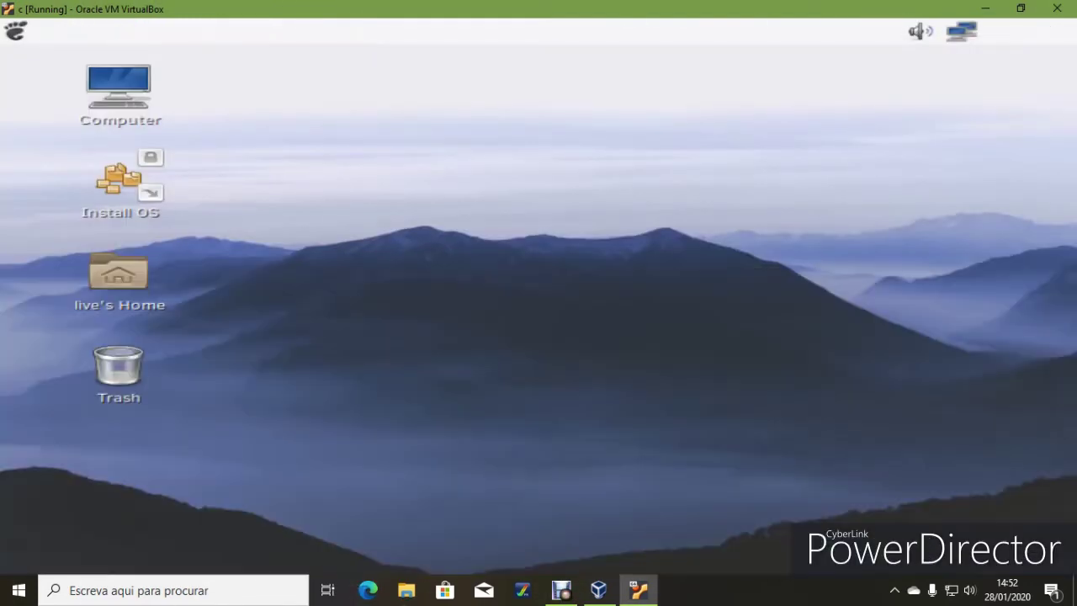
pyautogui.click(16, 31)
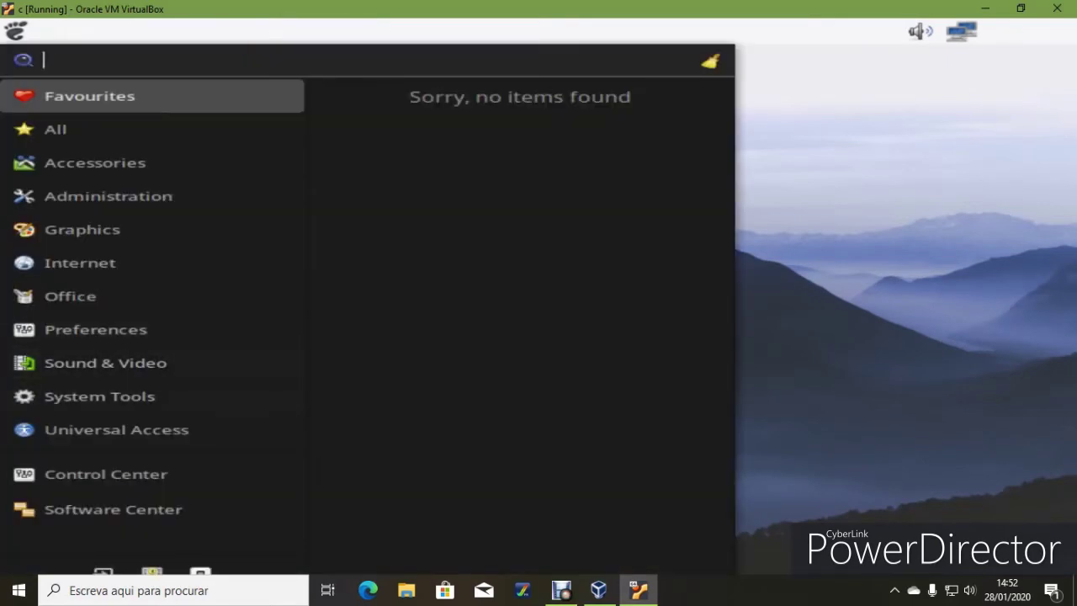
pyautogui.press('Escape')
# Set the theme's icon set to Inspiration-red under Customize > Icons, then close Appearance Preferences
pyautogui.rightClick(345, 133)
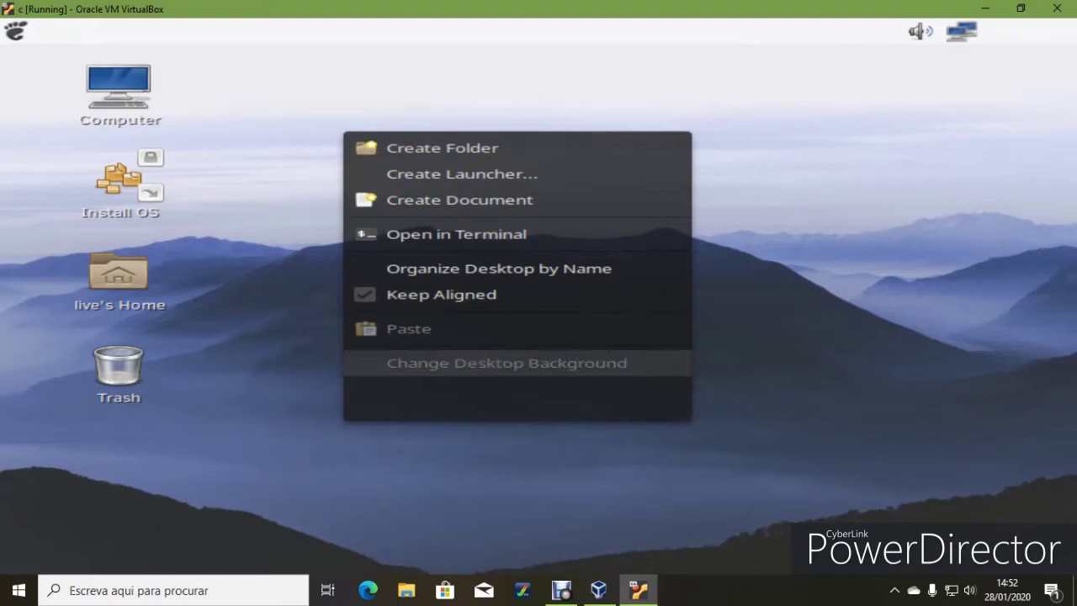
pyautogui.click(507, 363)
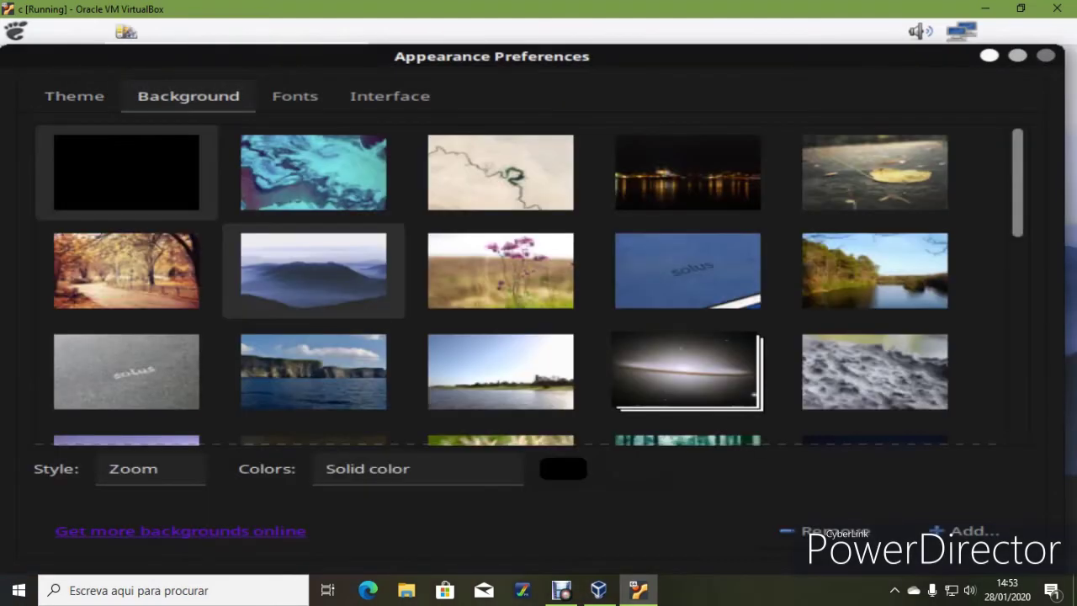
pyautogui.click(74, 96)
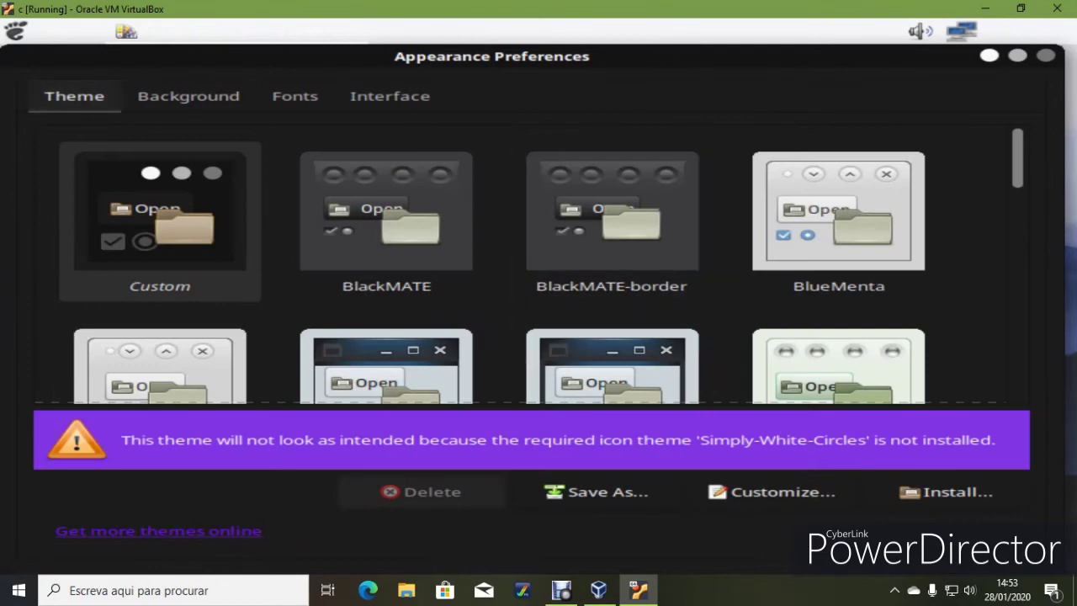
pyautogui.click(772, 491)
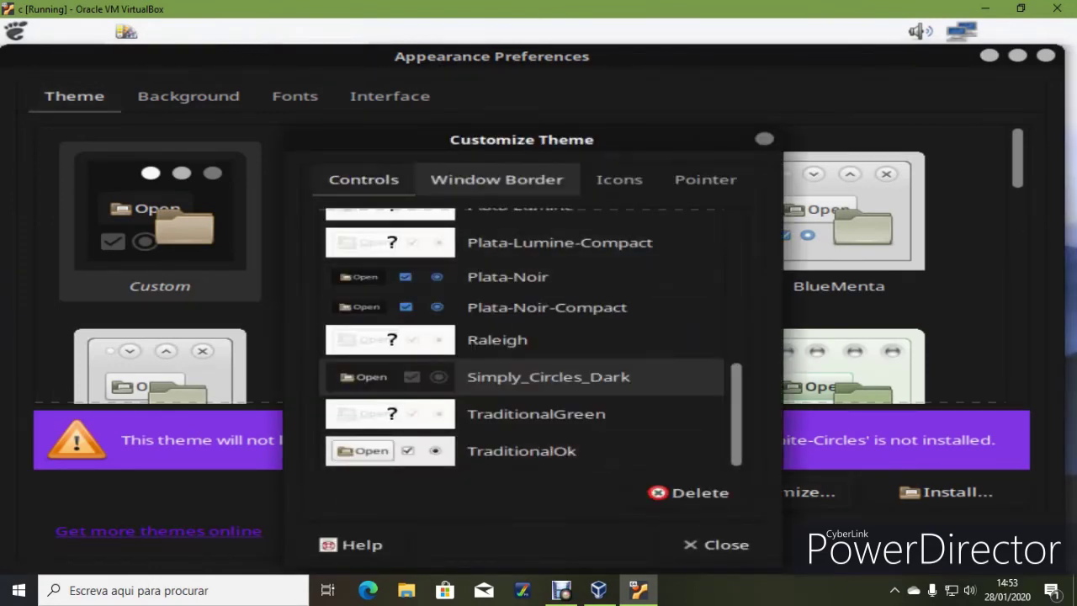
pyautogui.click(619, 179)
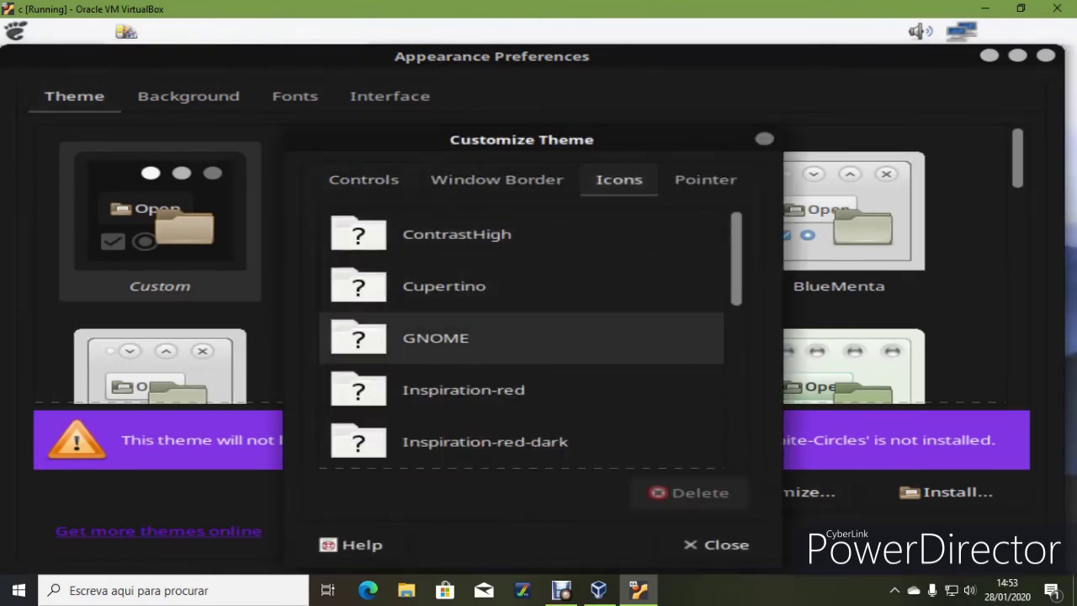
pyautogui.click(464, 390)
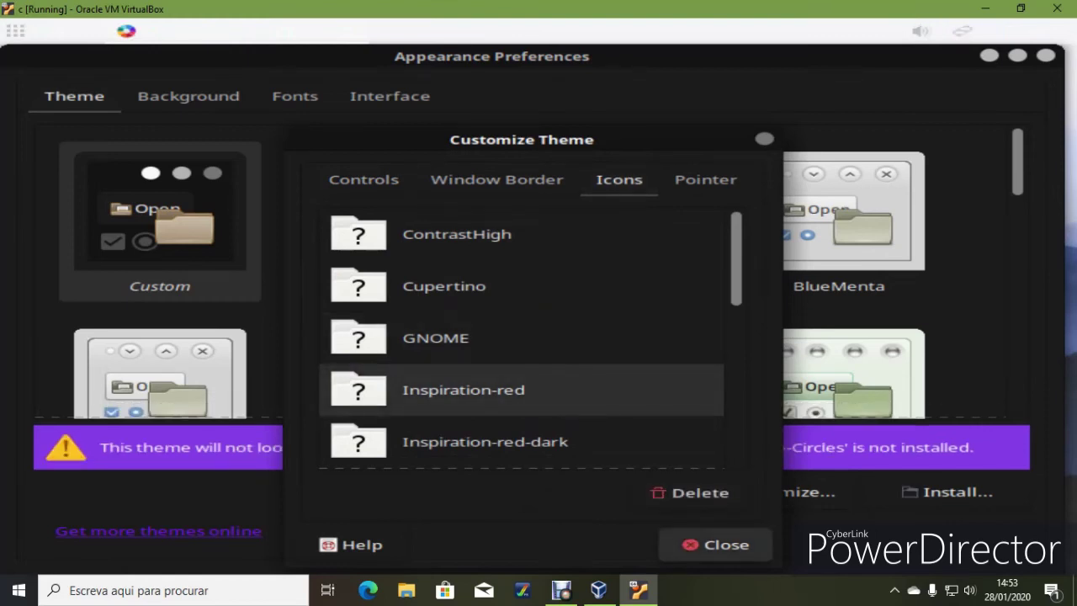
pyautogui.click(715, 544)
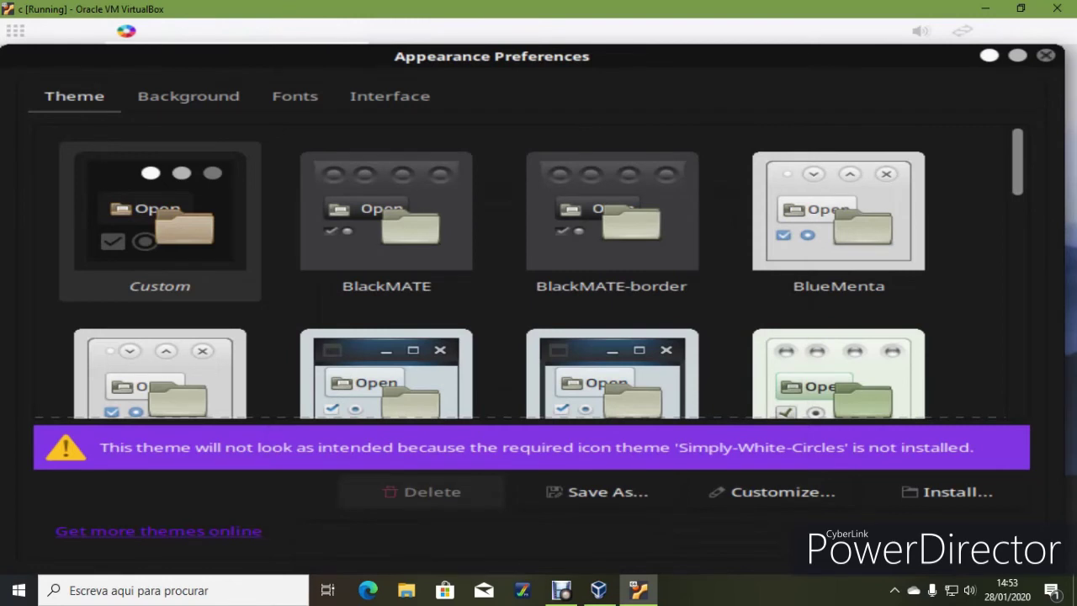
pyautogui.click(1047, 56)
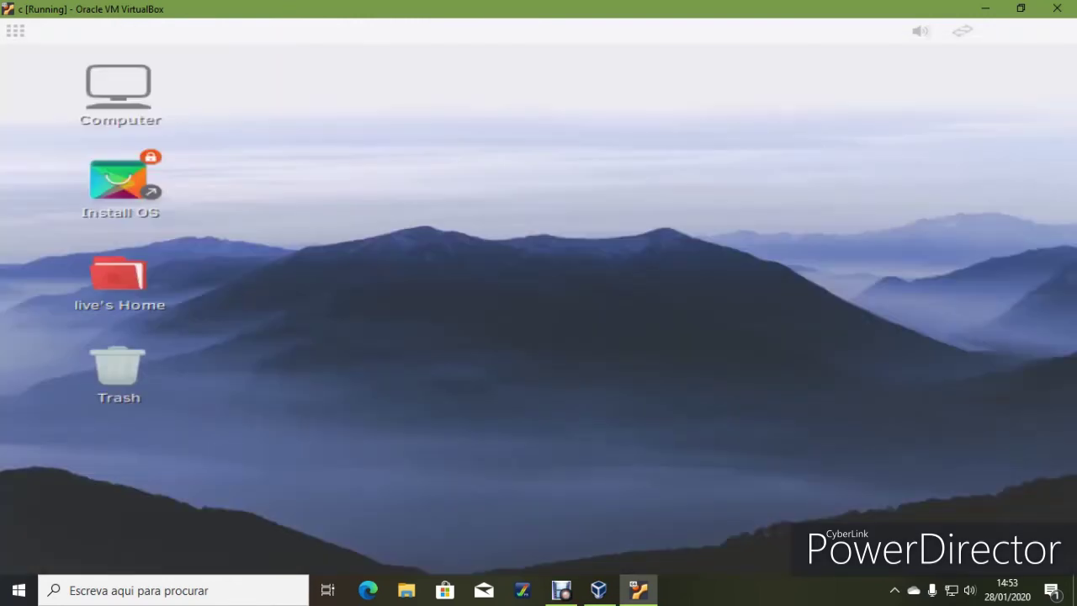
# Pick the night-time riverside town thumbnail as the wallpaper, then close Appearance Preferences
pyautogui.click(15, 32)
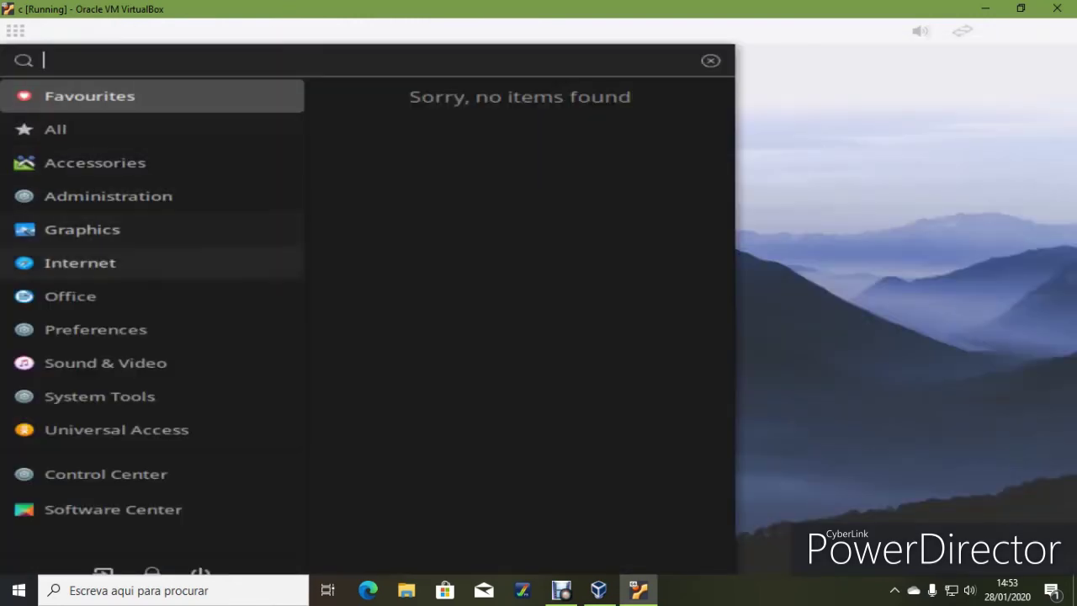
pyautogui.click(15, 31)
pyautogui.rightClick(558, 157)
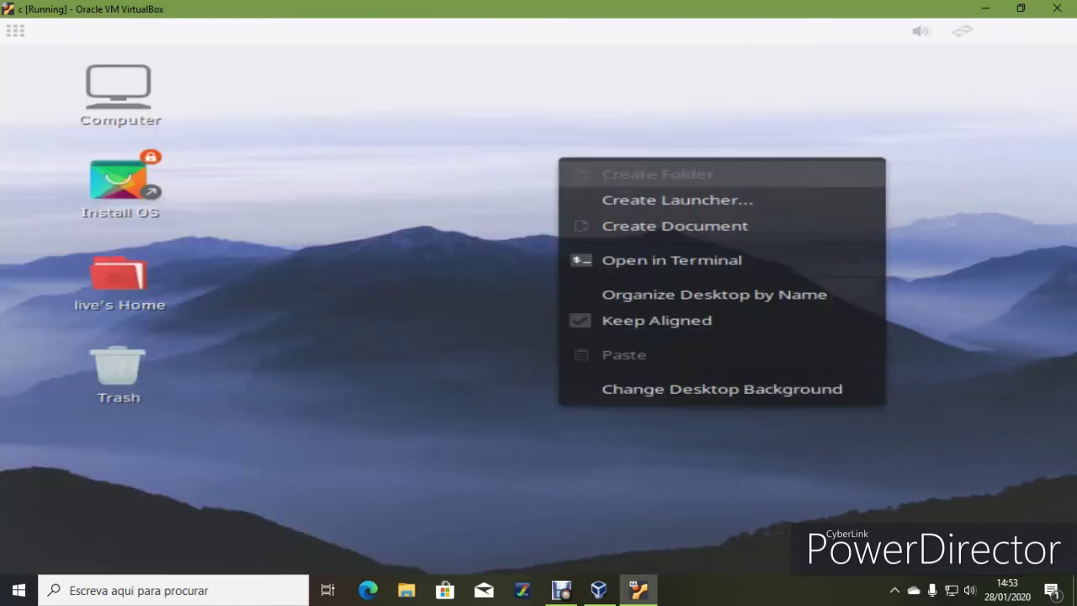
pyautogui.click(723, 390)
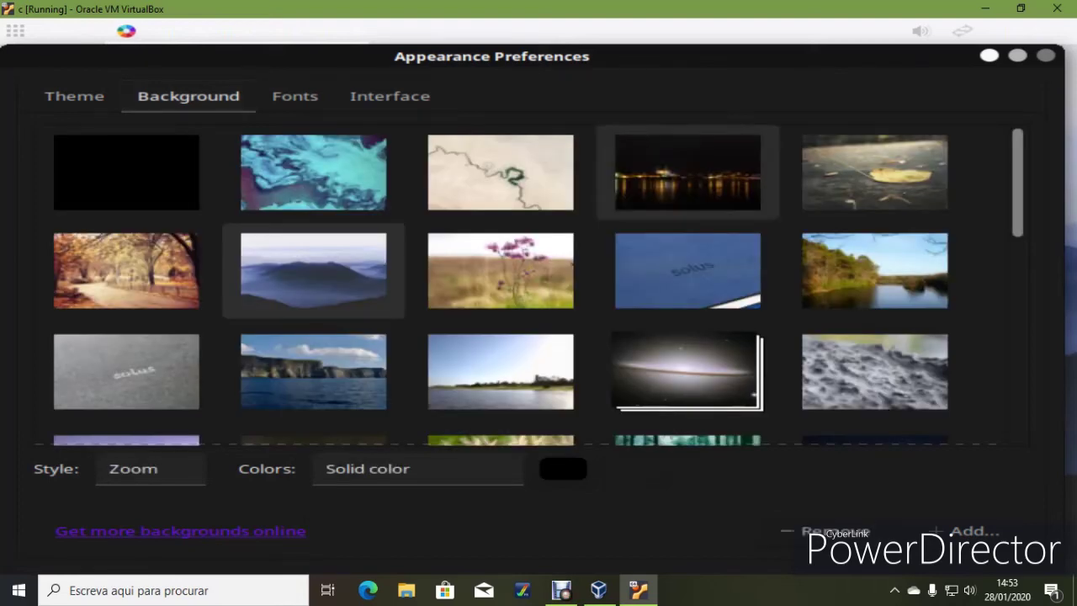
pyautogui.click(688, 180)
pyautogui.scroll(-7, 539, 285)
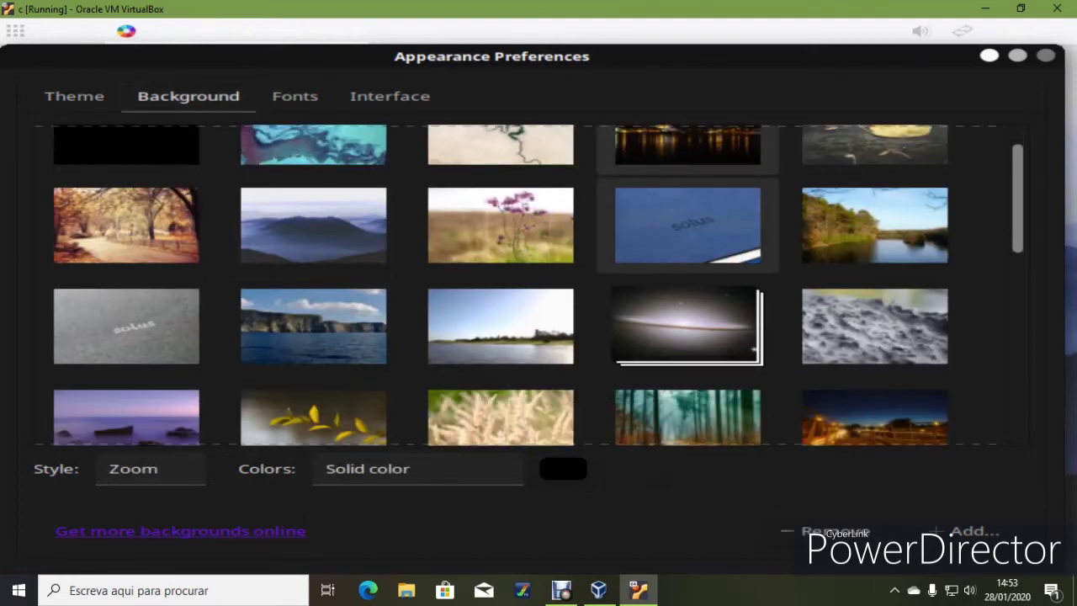
pyautogui.scroll(-5, 539, 286)
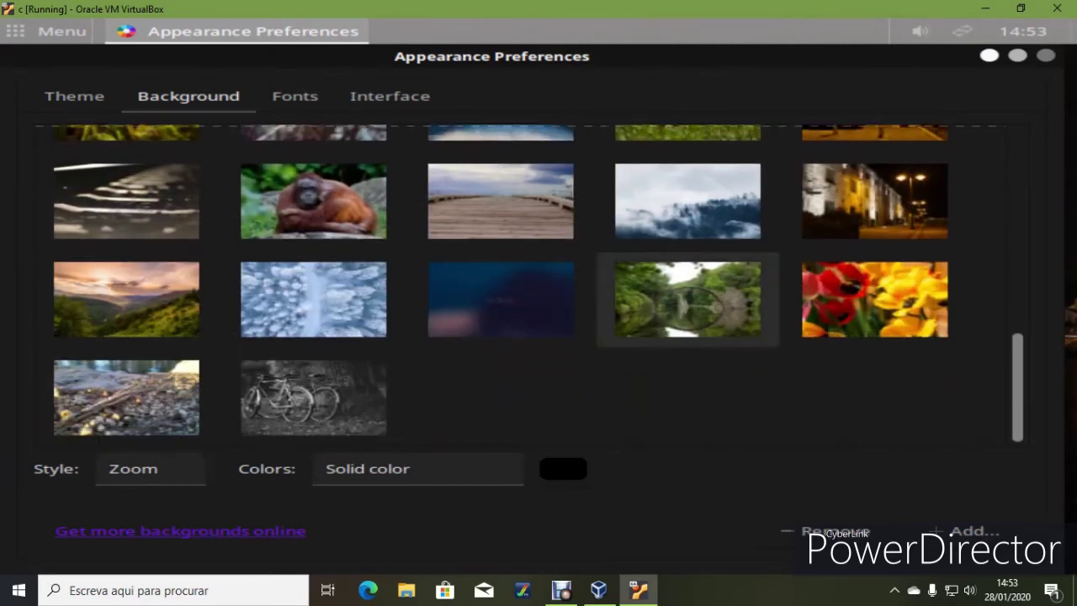
pyautogui.click(1047, 56)
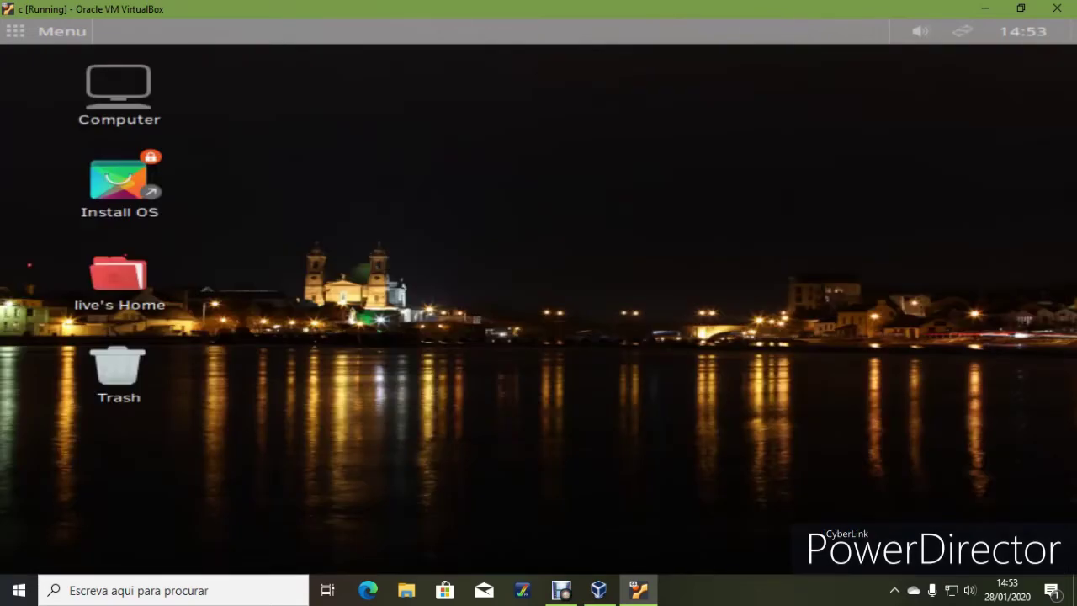
# Open the Log File Viewer from the System Tools menu
pyautogui.click(61, 32)
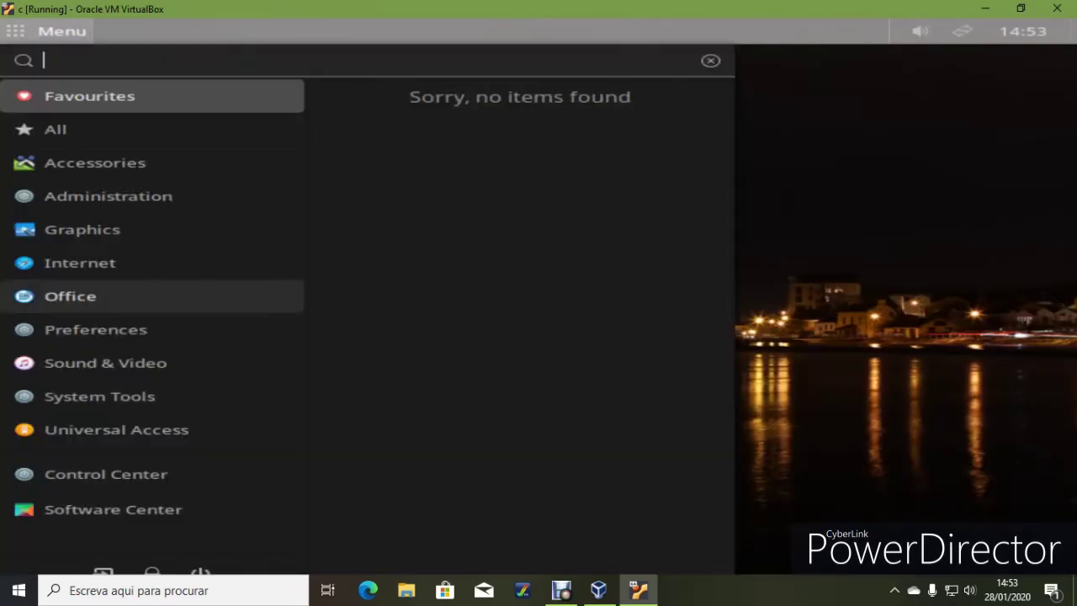
pyautogui.click(99, 396)
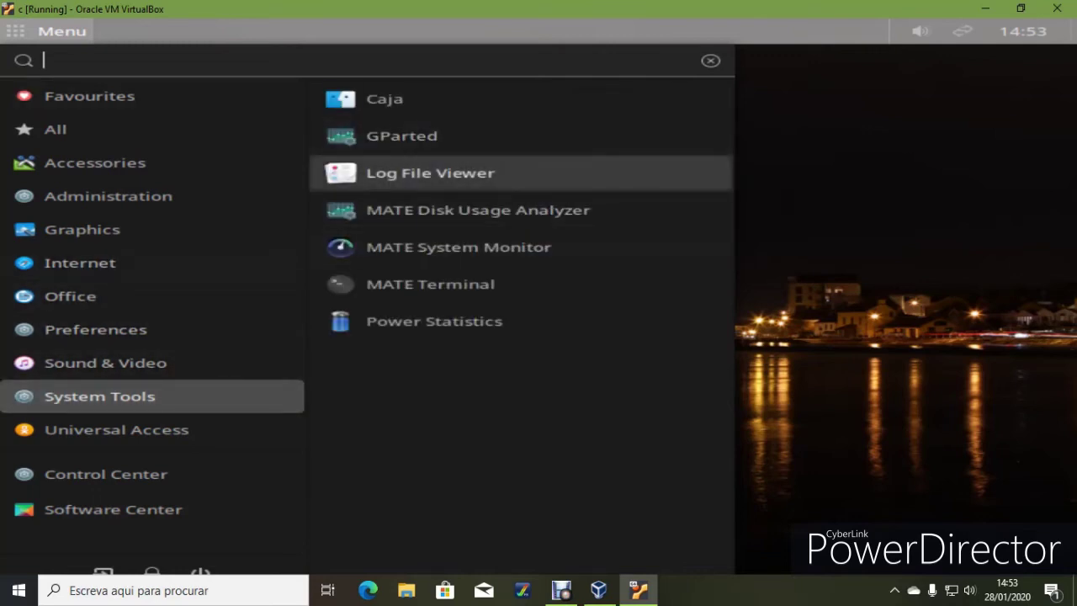
pyautogui.click(430, 174)
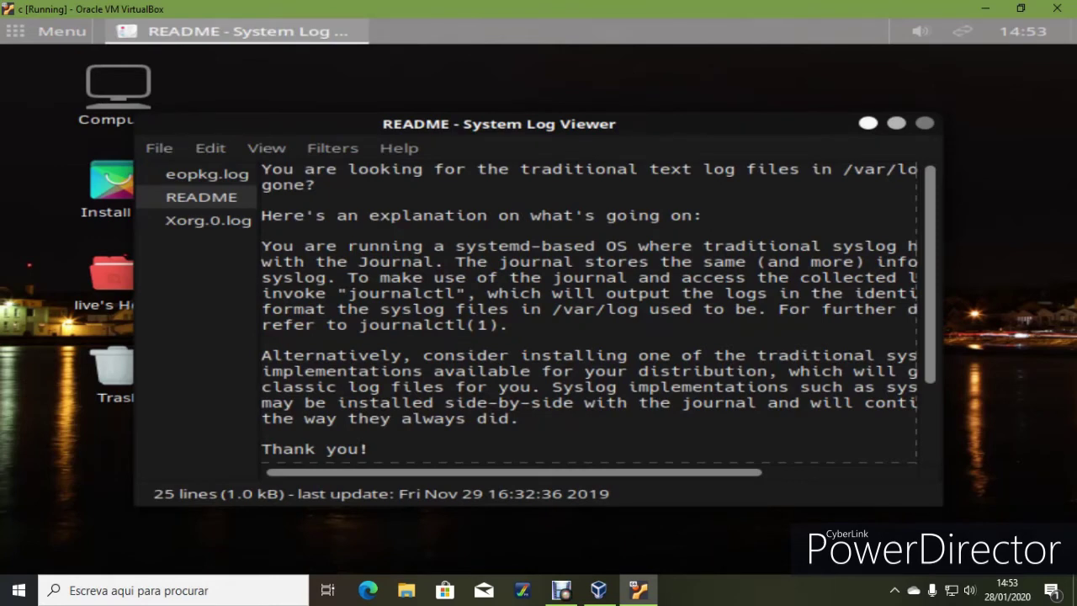
# Close the System Log Viewer and launch the Control Center from the menu
pyautogui.click(925, 123)
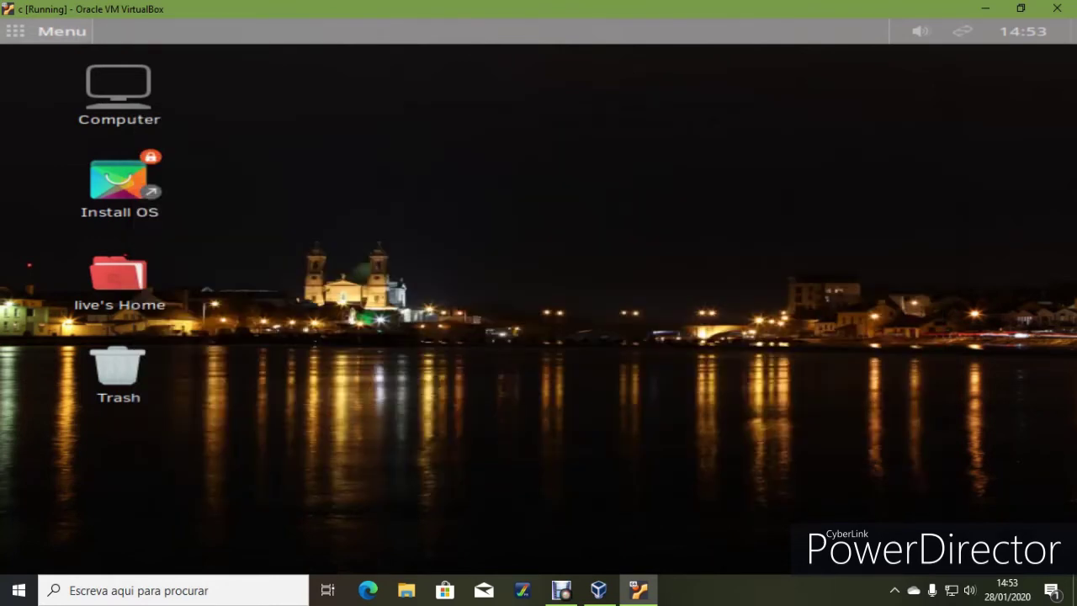
pyautogui.click(61, 31)
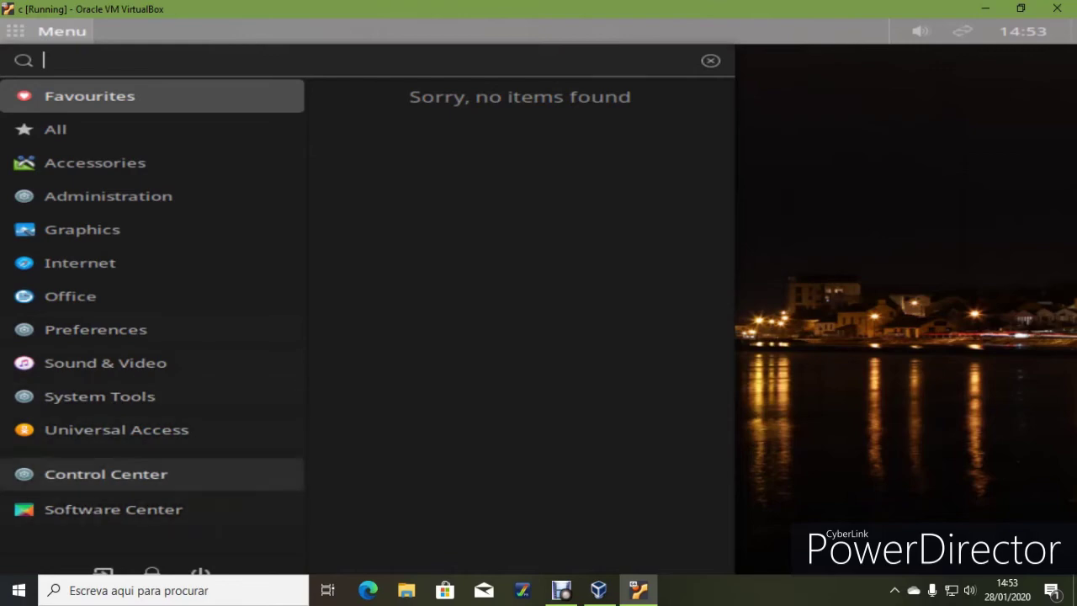
pyautogui.click(106, 474)
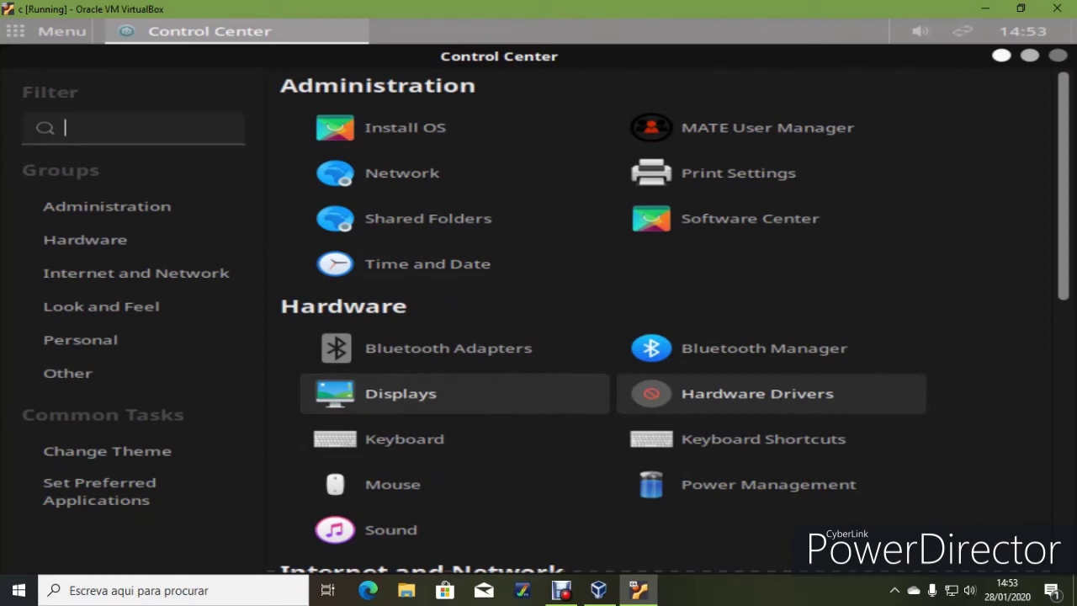
# In Displays, switch the screen to 1152 x 864 at 75 Hz and keep that configuration
pyautogui.click(401, 394)
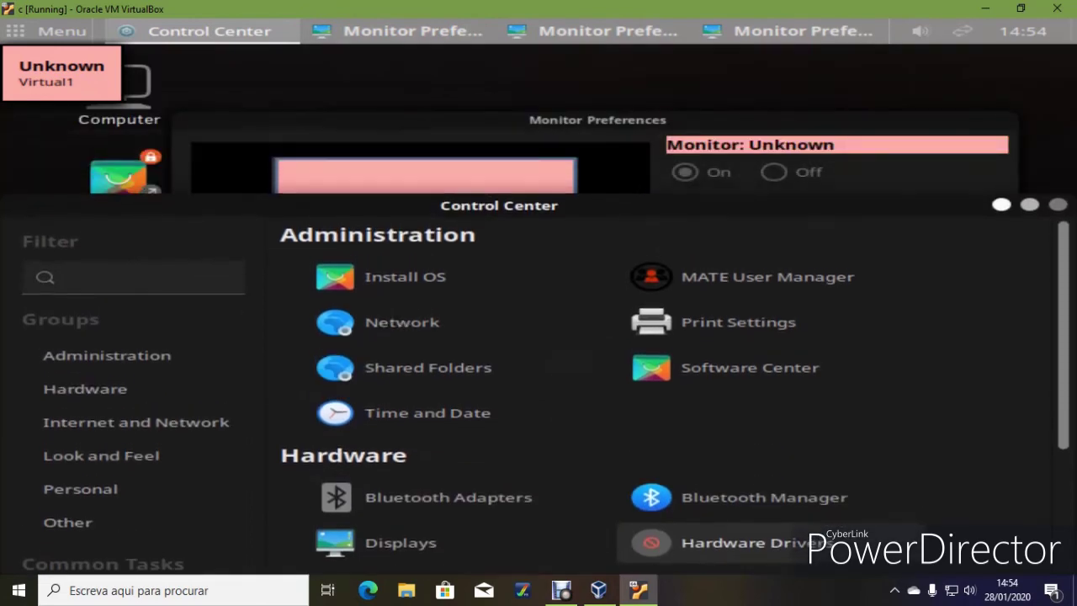
pyautogui.click(970, 327)
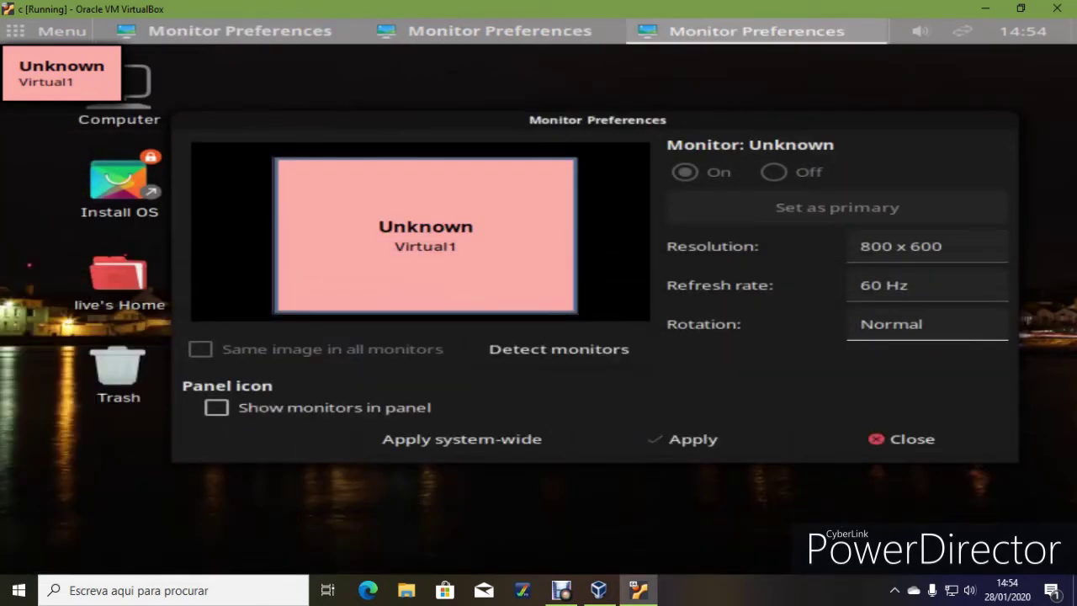
pyautogui.click(934, 247)
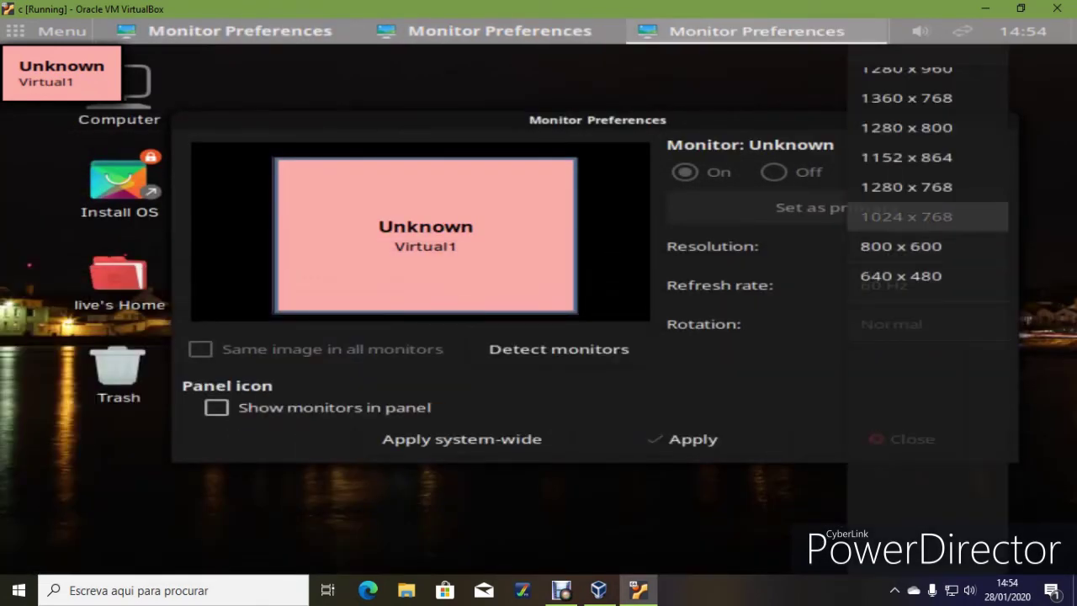
pyautogui.click(907, 217)
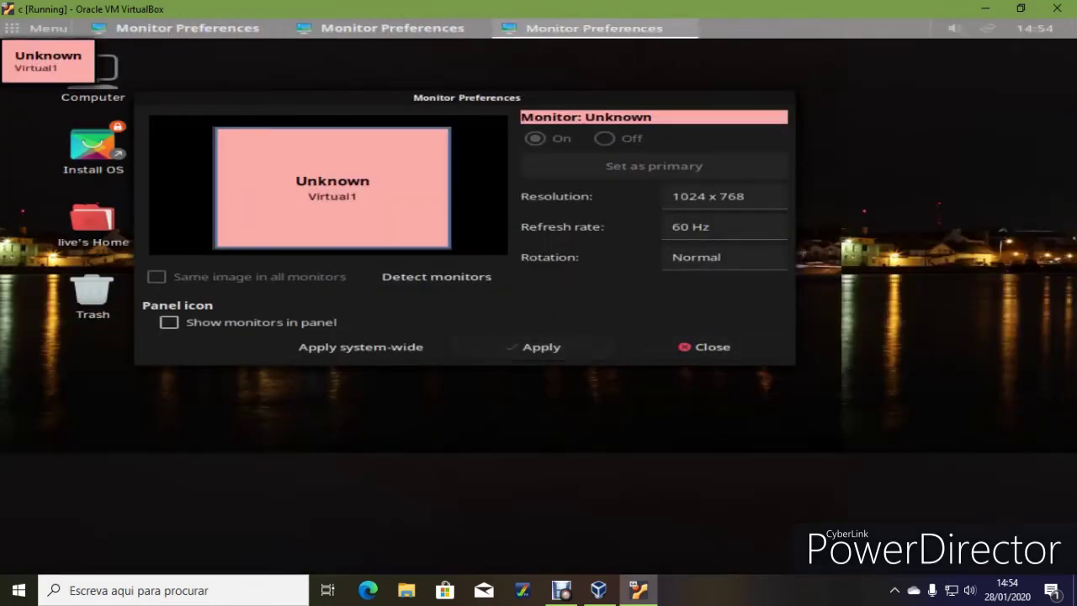
pyautogui.click(724, 197)
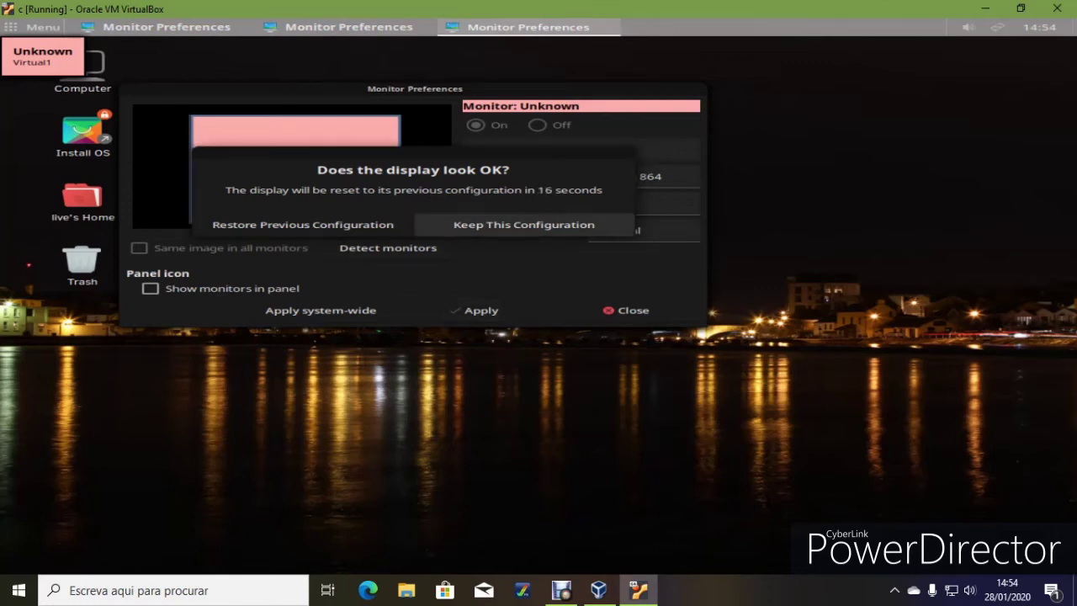
pyautogui.click(523, 224)
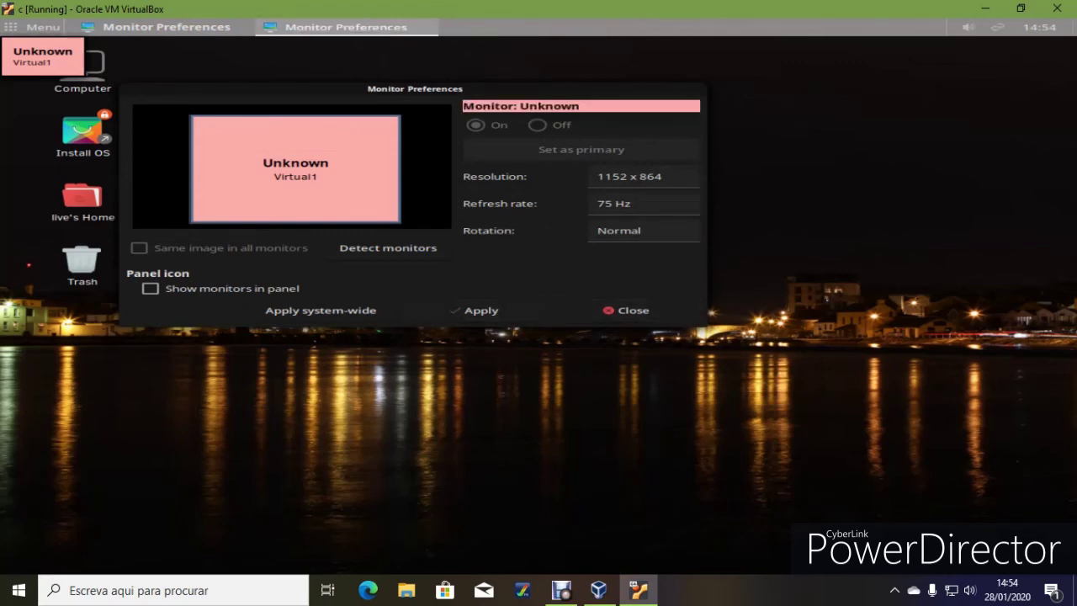
pyautogui.click(627, 310)
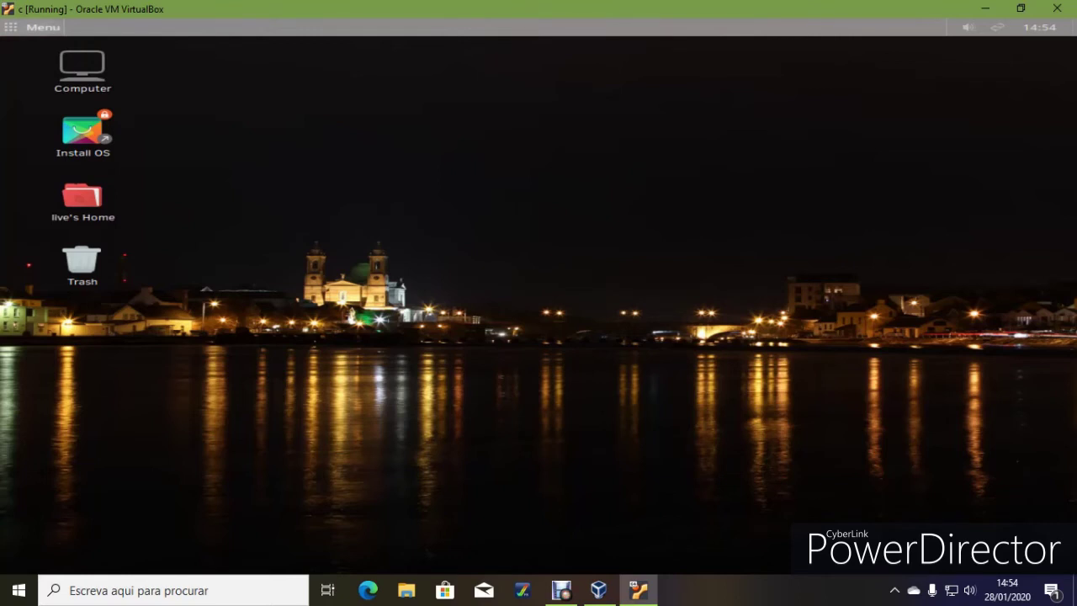
pyautogui.click(43, 27)
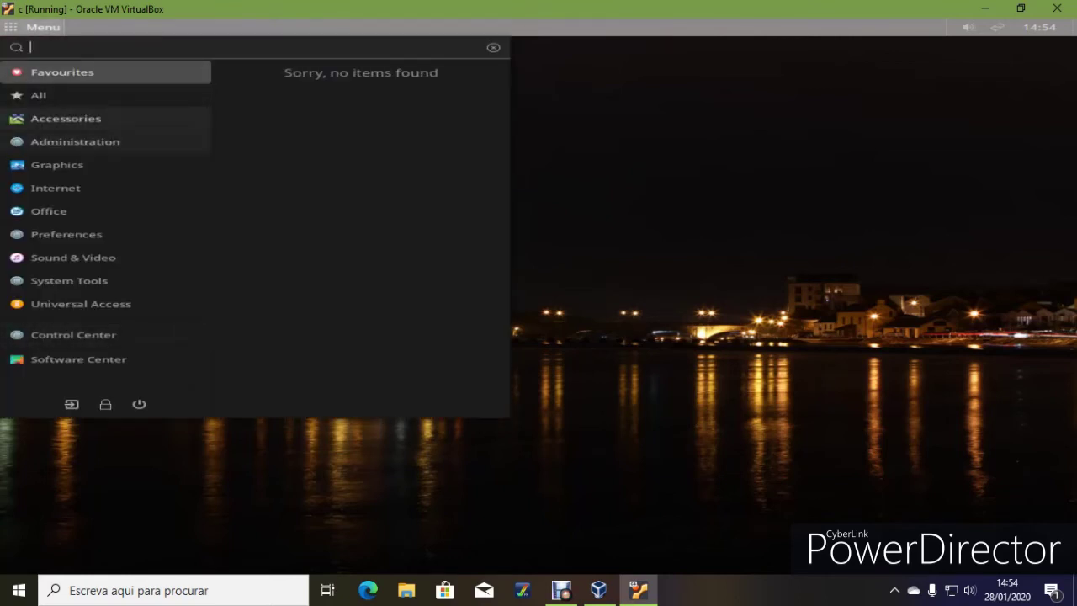
pyautogui.click(74, 335)
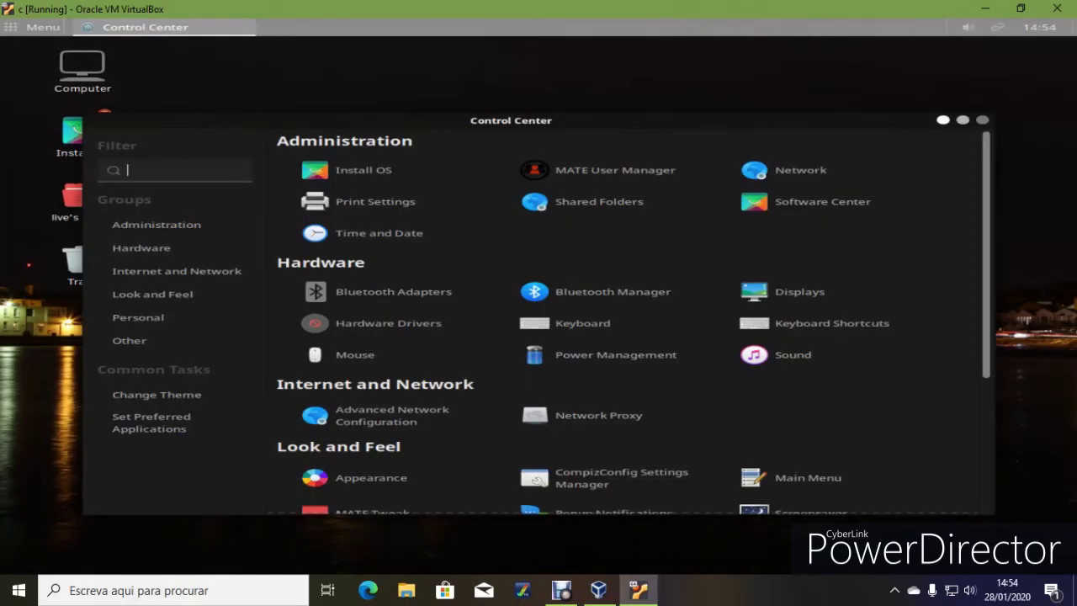
pyautogui.scroll(-1, 614, 246)
pyautogui.scroll(-3, 619, 240)
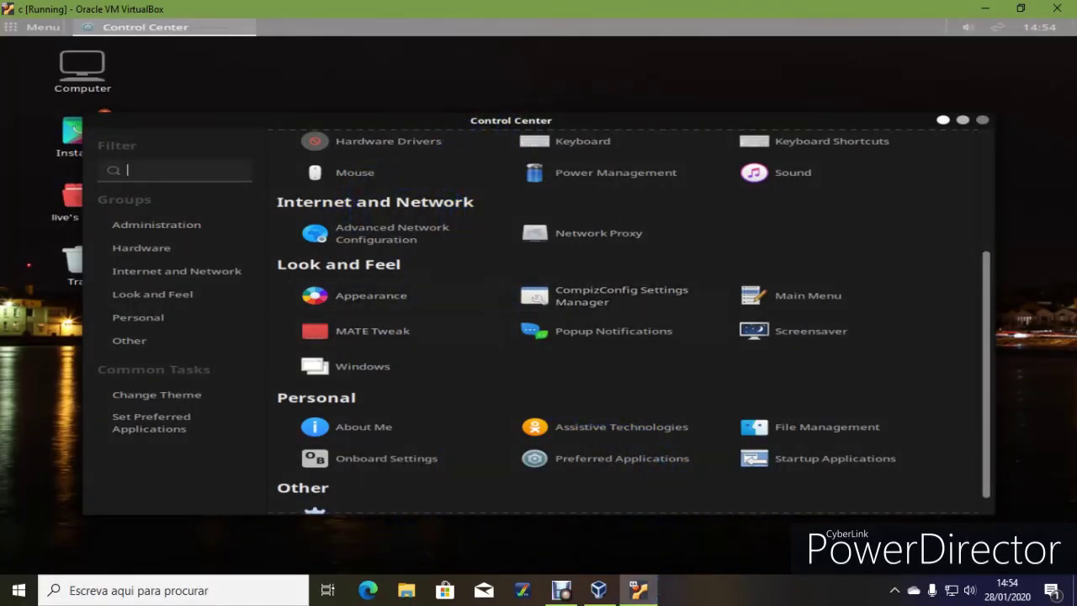
pyautogui.click(618, 296)
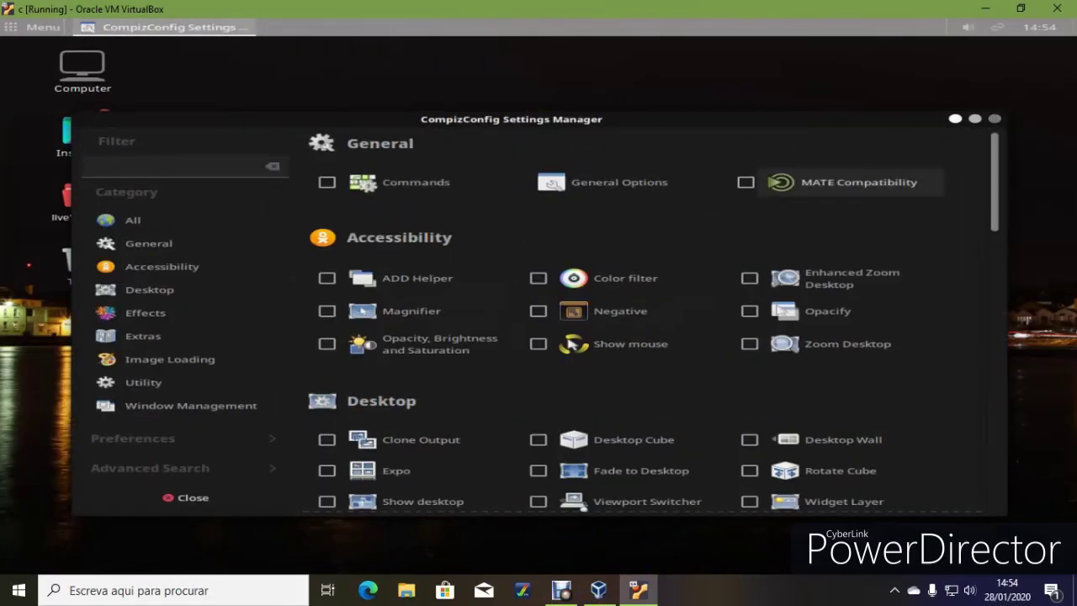
pyautogui.click(852, 181)
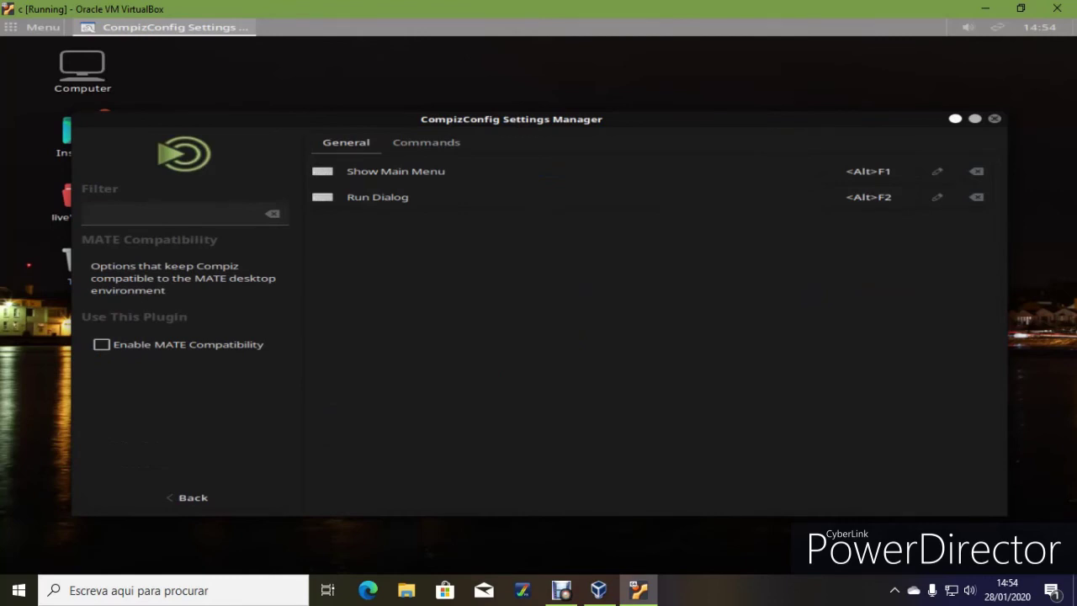
pyautogui.click(994, 118)
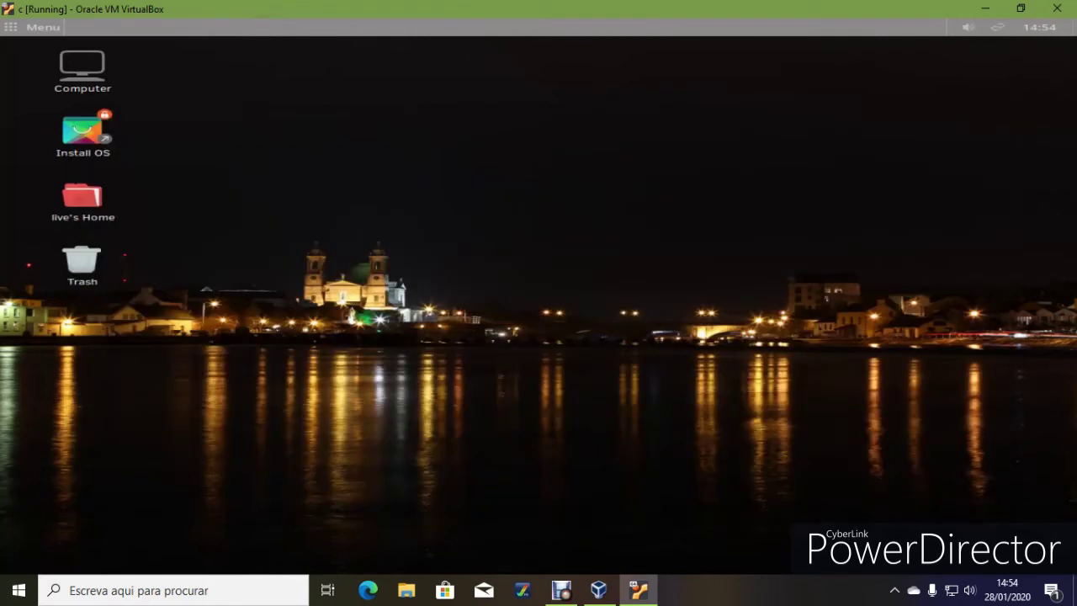
# Open File Management preferences and review its Behavior, Display, Preview and Media tabs
pyautogui.click(38, 26)
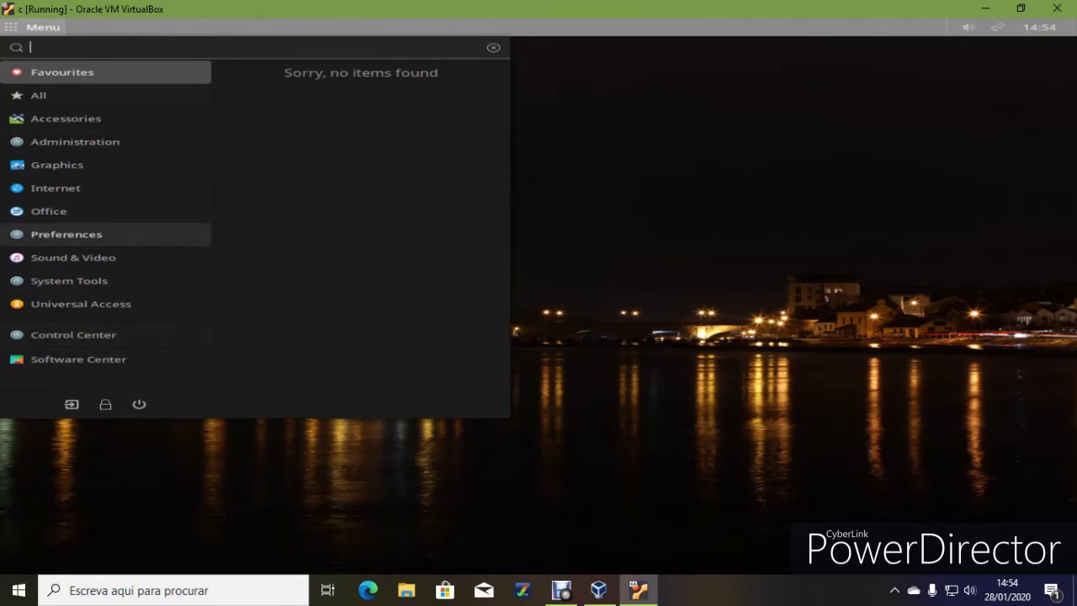
pyautogui.click(66, 234)
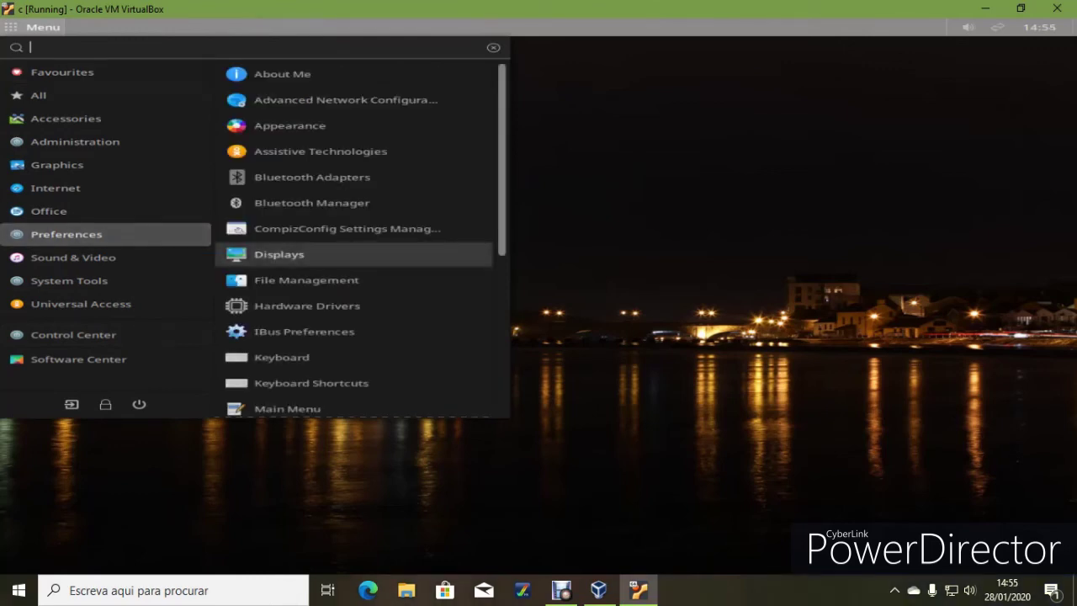
pyautogui.click(306, 279)
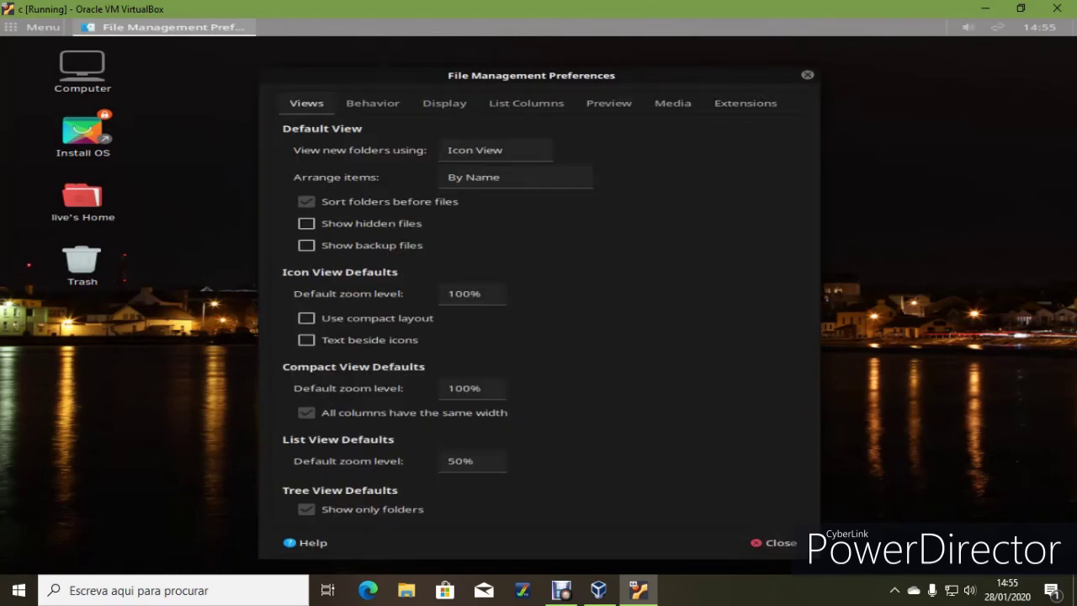
pyautogui.click(373, 103)
pyautogui.click(445, 103)
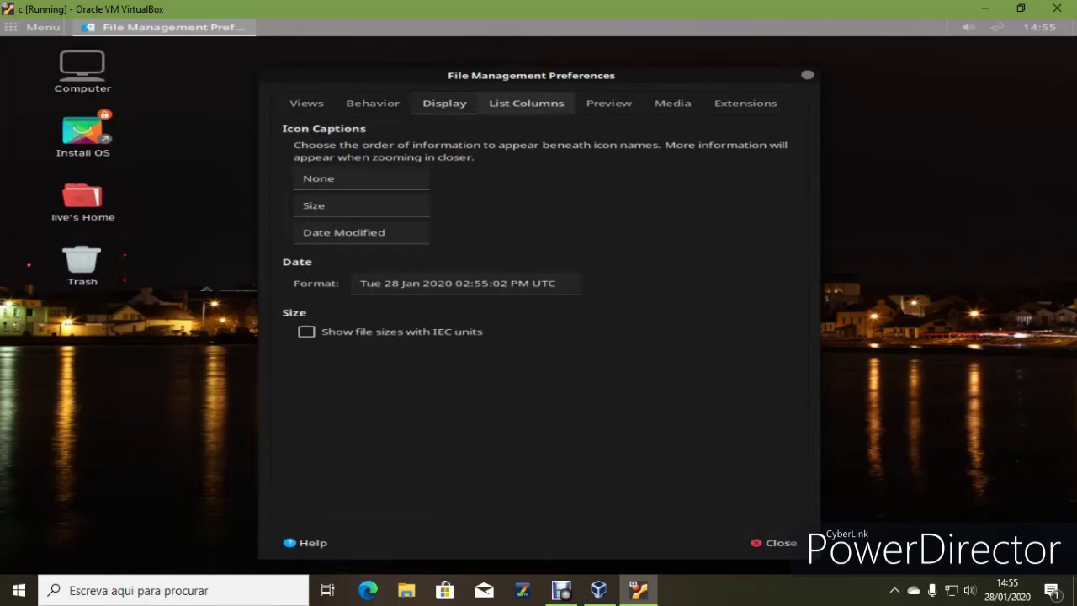
pyautogui.click(608, 102)
pyautogui.click(672, 103)
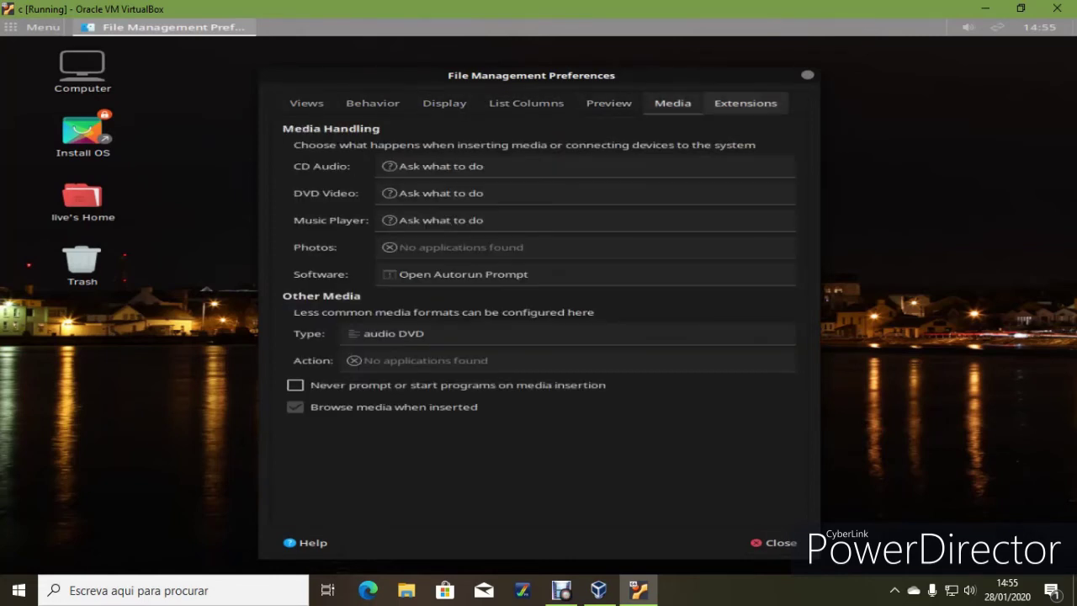
# Check the Extensions tab, close the preferences, and start the Solus installer from the Install OS icon
pyautogui.click(745, 102)
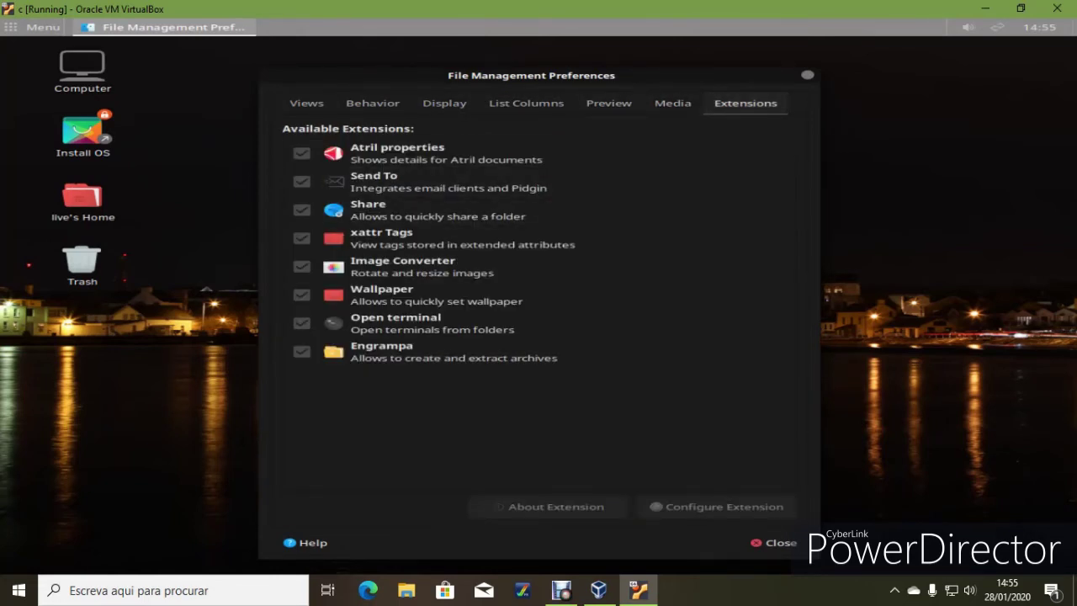
pyautogui.click(808, 75)
pyautogui.doubleClick(82, 133)
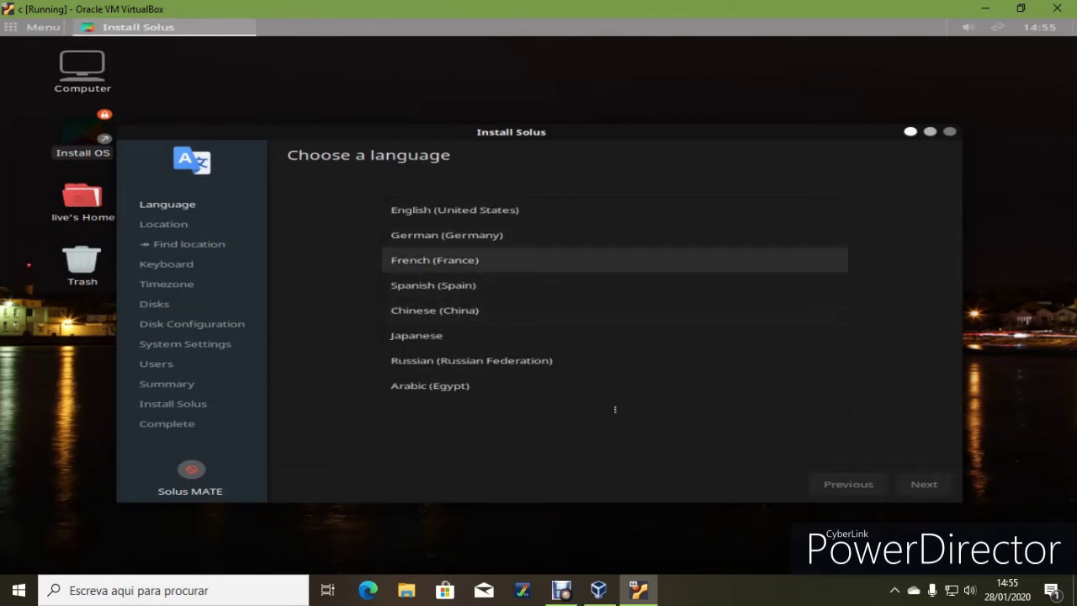
# Choose English (United States), keep the default location and keyboard, and set the timezone to Tunis
pyautogui.click(615, 210)
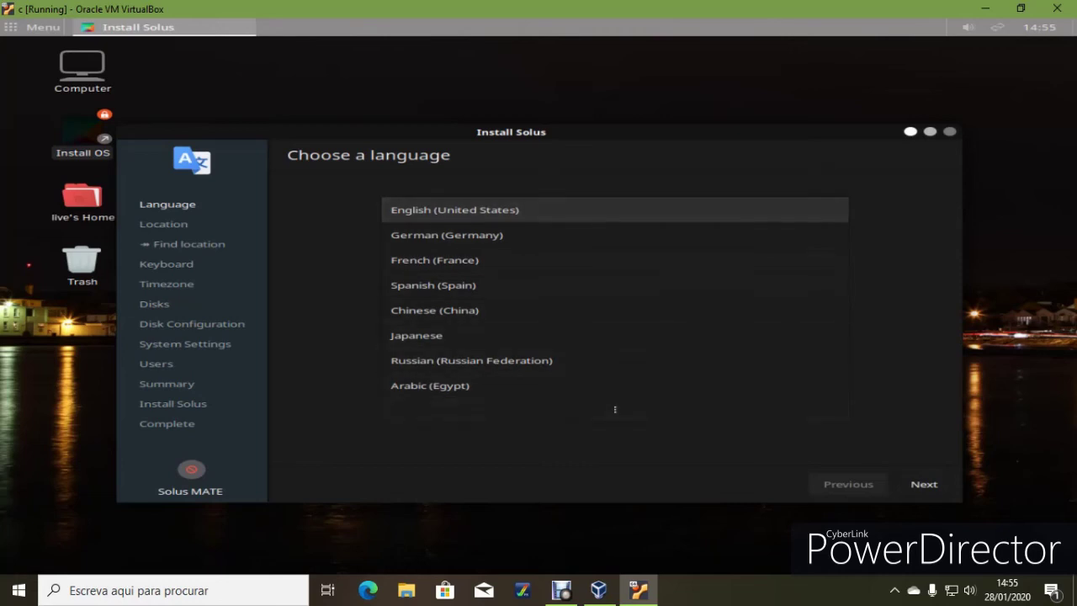
pyautogui.click(924, 484)
pyautogui.click(924, 484)
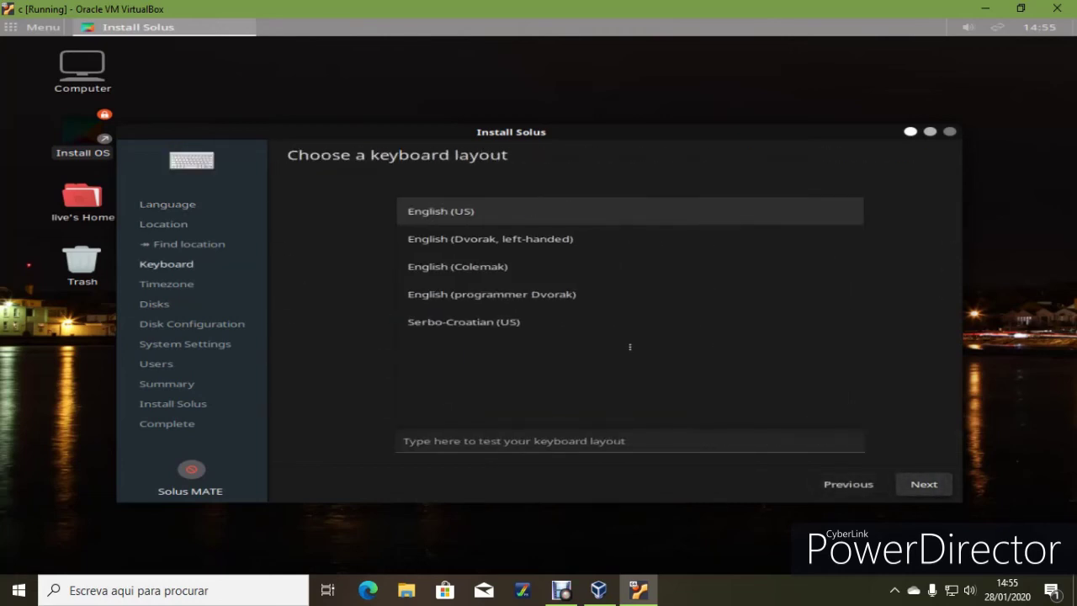
pyautogui.click(924, 484)
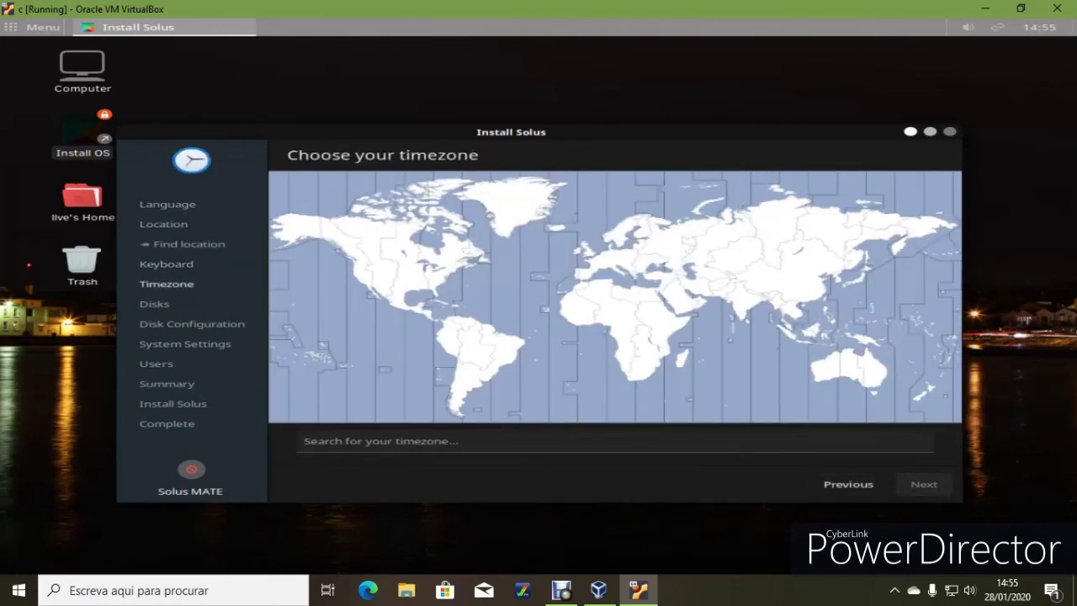
pyautogui.click(609, 281)
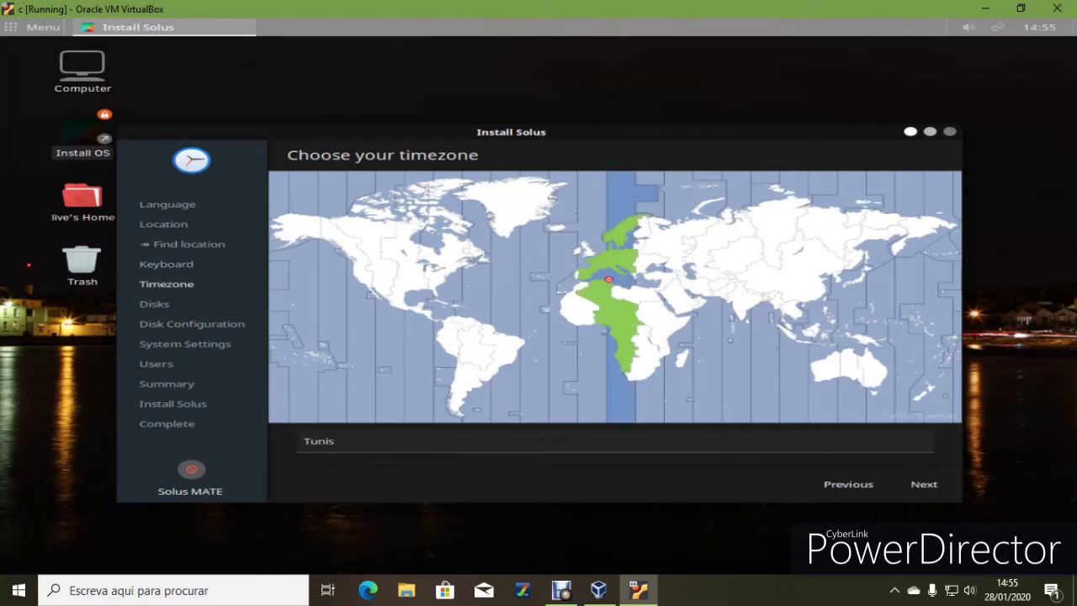
pyautogui.click(924, 484)
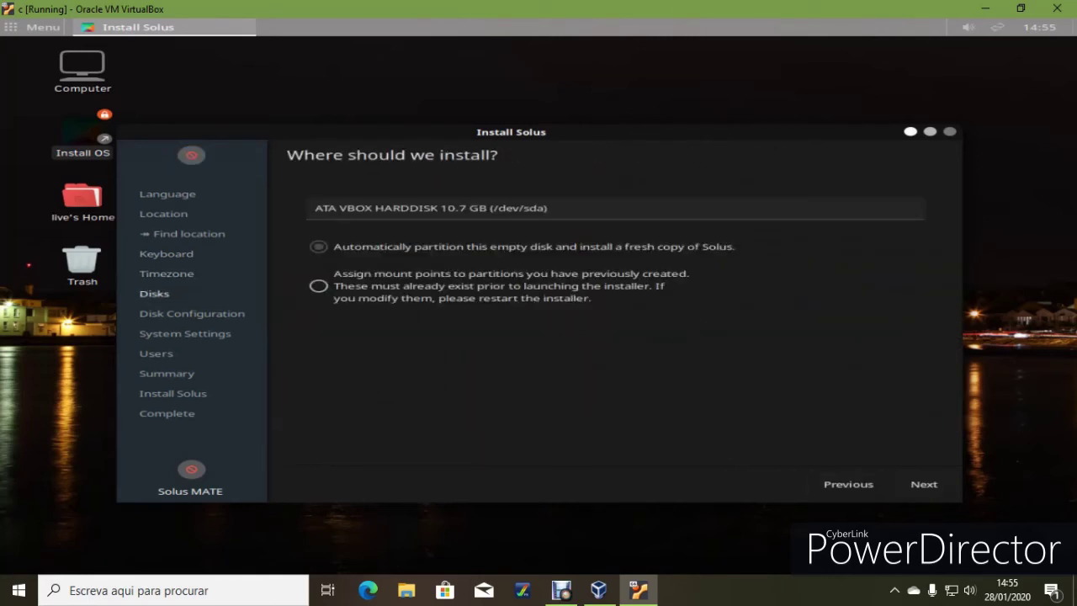
# Work through the disk setup and enable LVM for the new installation
pyautogui.click(318, 286)
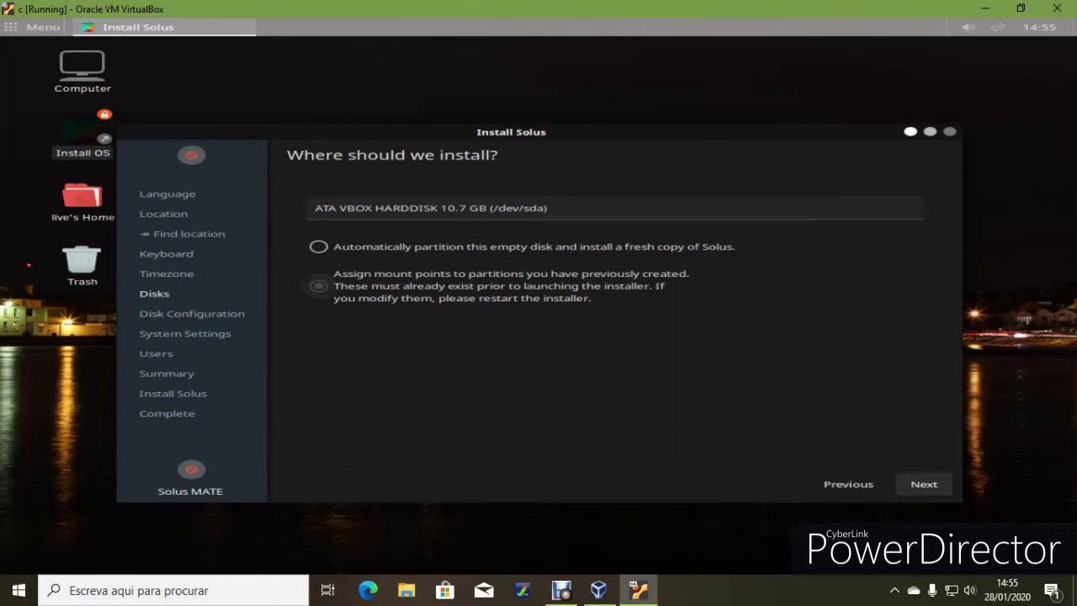
pyautogui.click(924, 484)
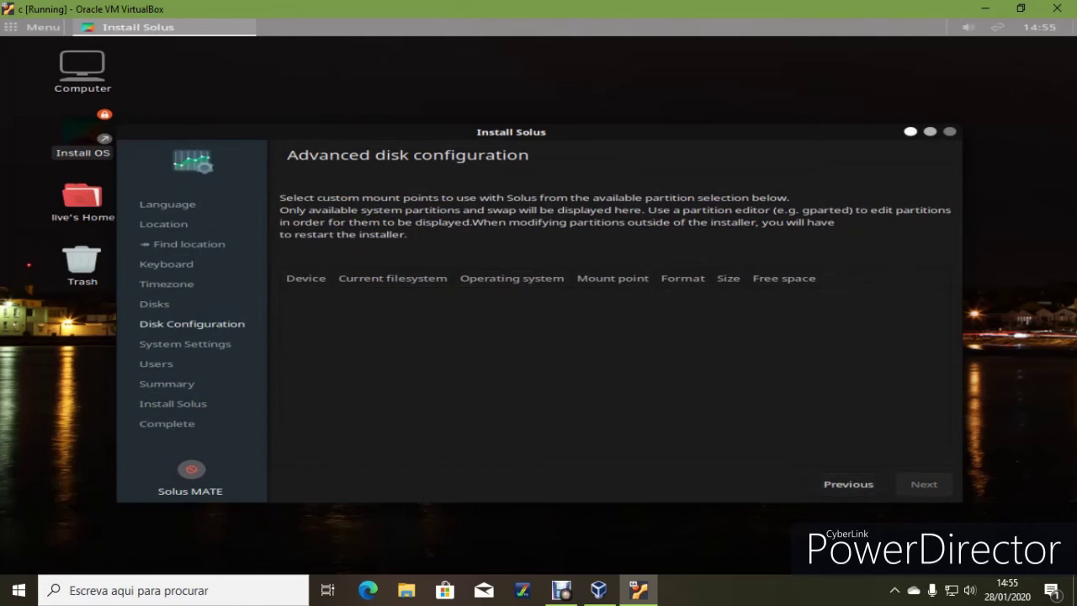
pyautogui.click(848, 484)
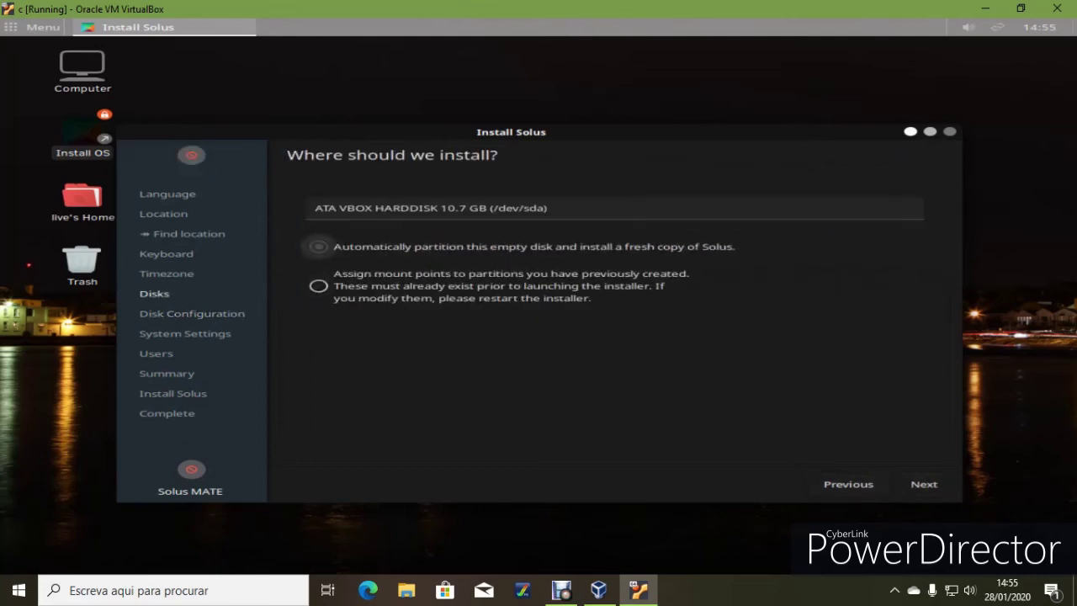
pyautogui.click(924, 484)
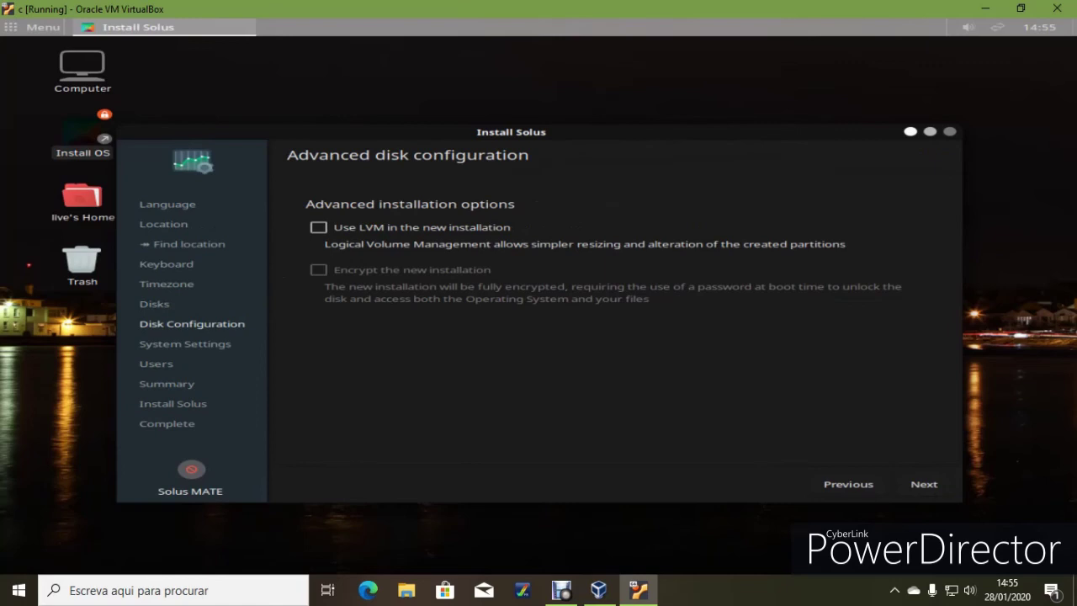
pyautogui.click(319, 227)
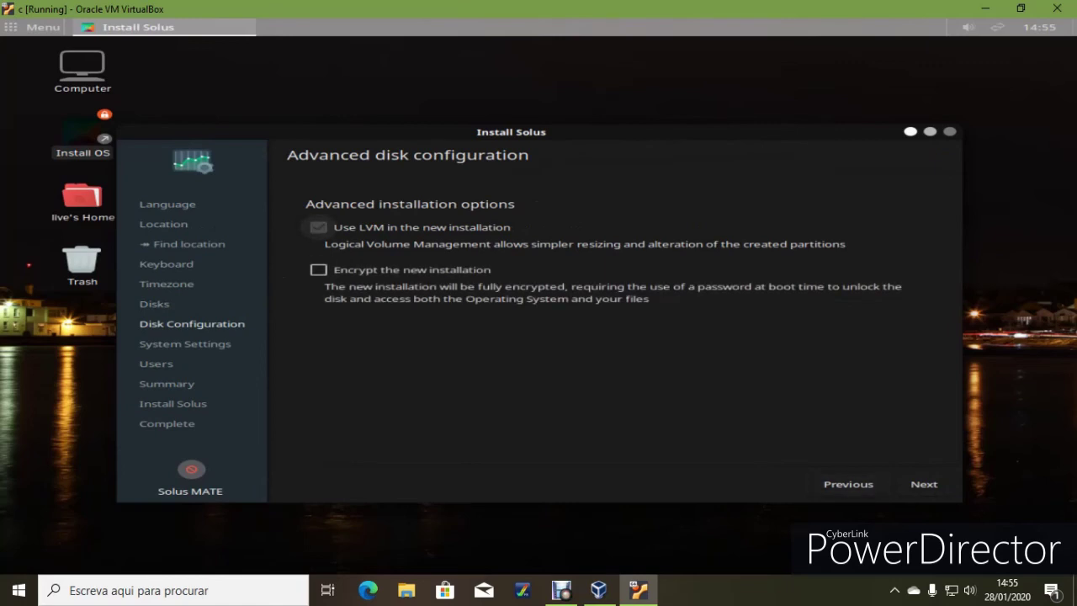
pyautogui.click(924, 484)
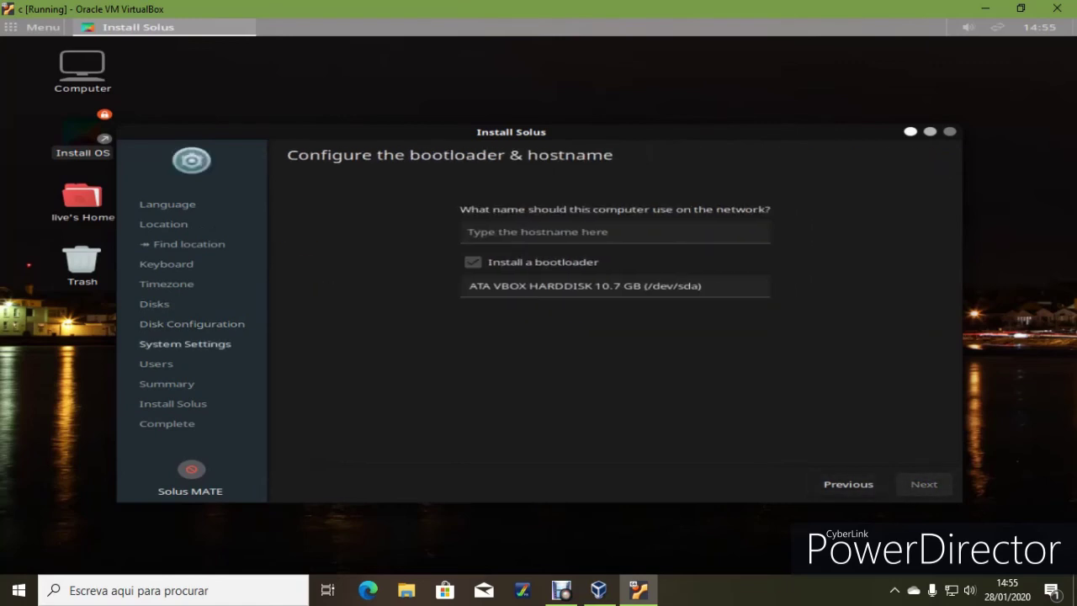
# Enter a hostname for the computer and continue to the user-account step
pyautogui.click(505, 232)
pyautogui.write('olo')
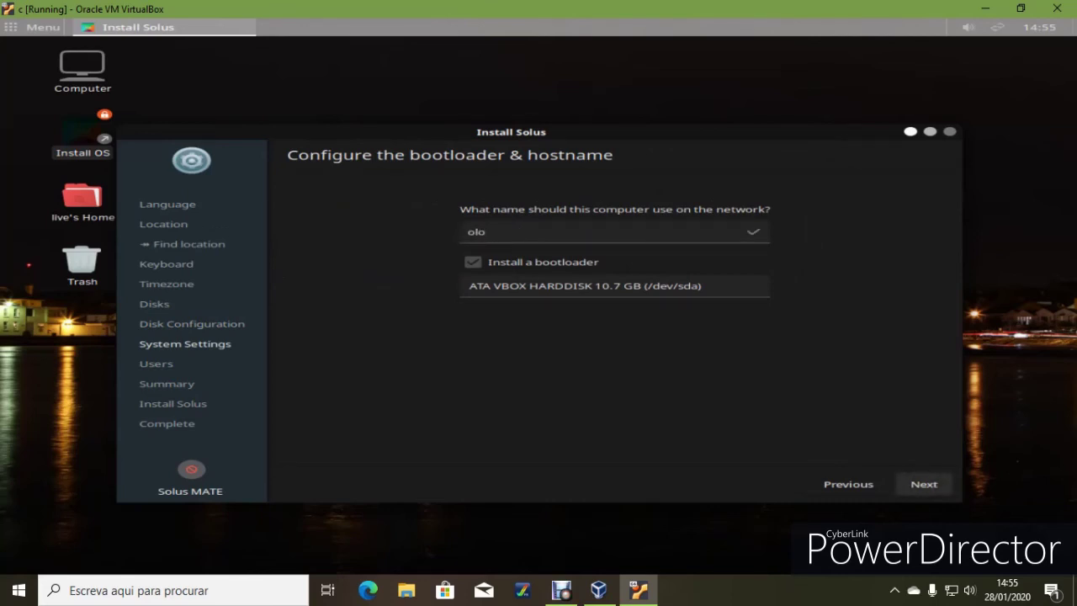
pyautogui.click(924, 484)
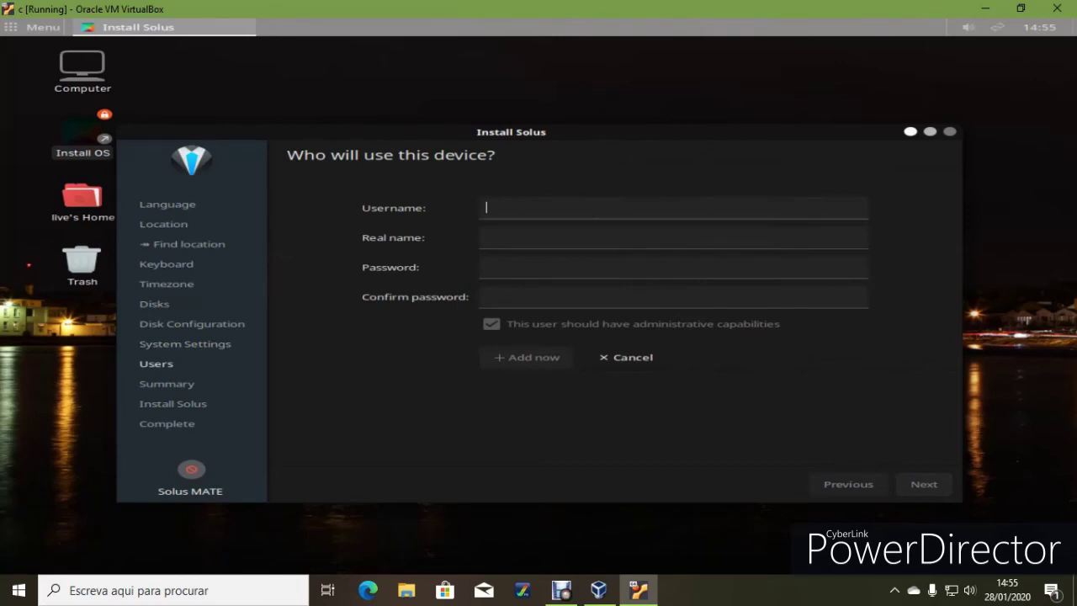
# Fill in a username, then enter and confirm a matching password
pyautogui.write('ose ol')
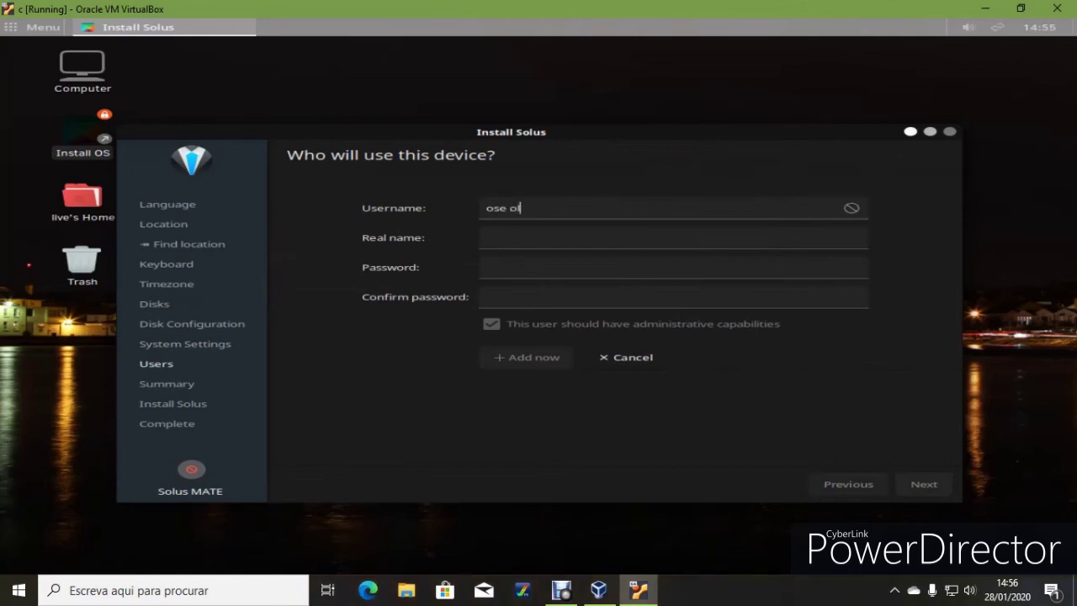
pyautogui.write('oveira')
pyautogui.click(487, 267)
pyautogui.write('••••••••••••••••••••••••••••')
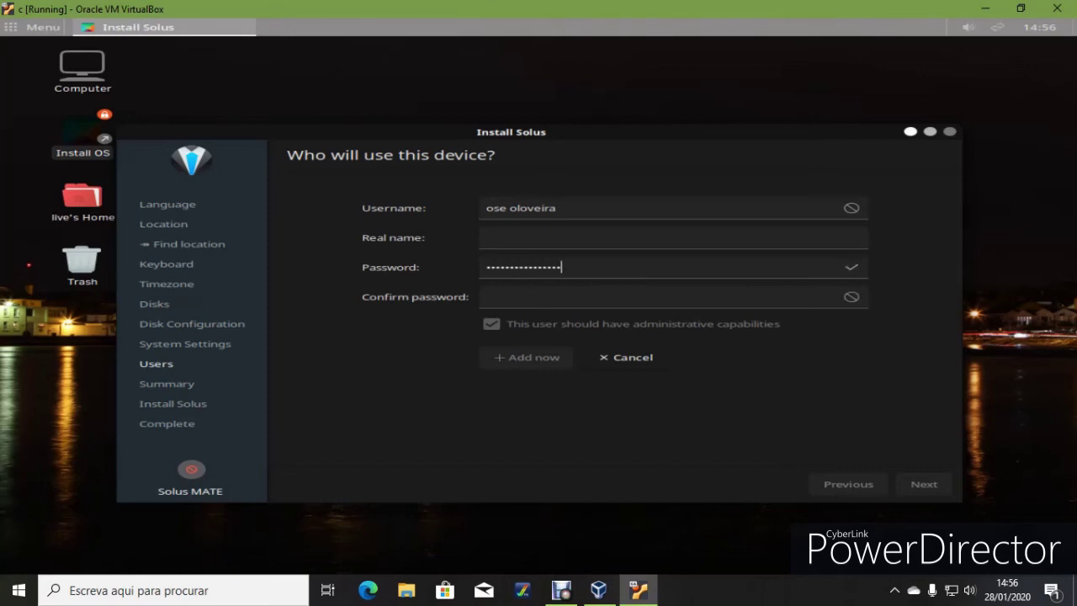
pyautogui.write('••••••••••••••••••••••••••••')
pyautogui.press('Tab')
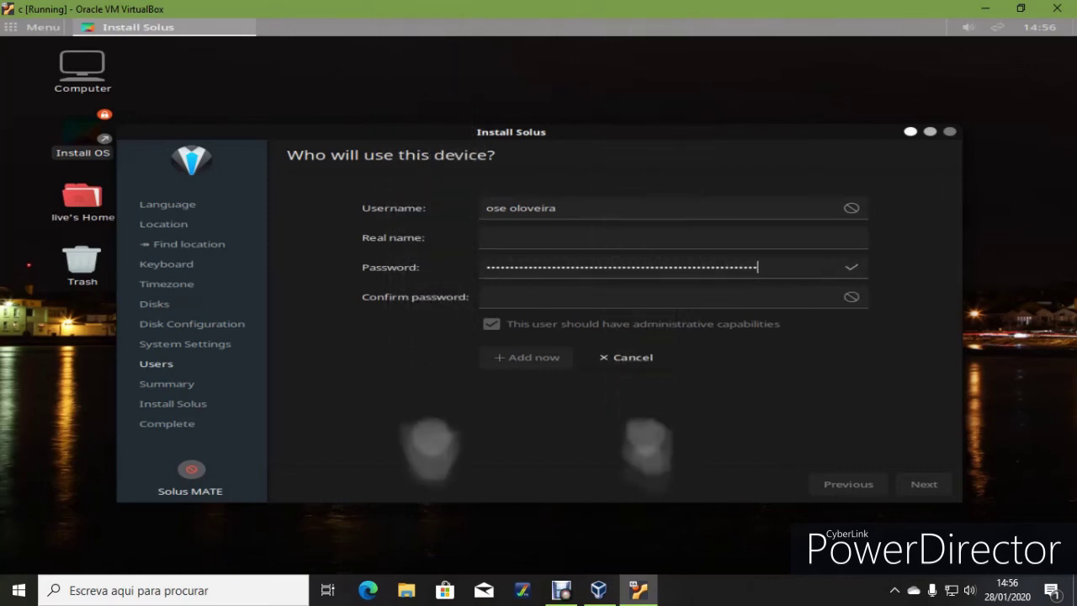
pyautogui.write('••••••••••••••••••••••••••••••••••••')
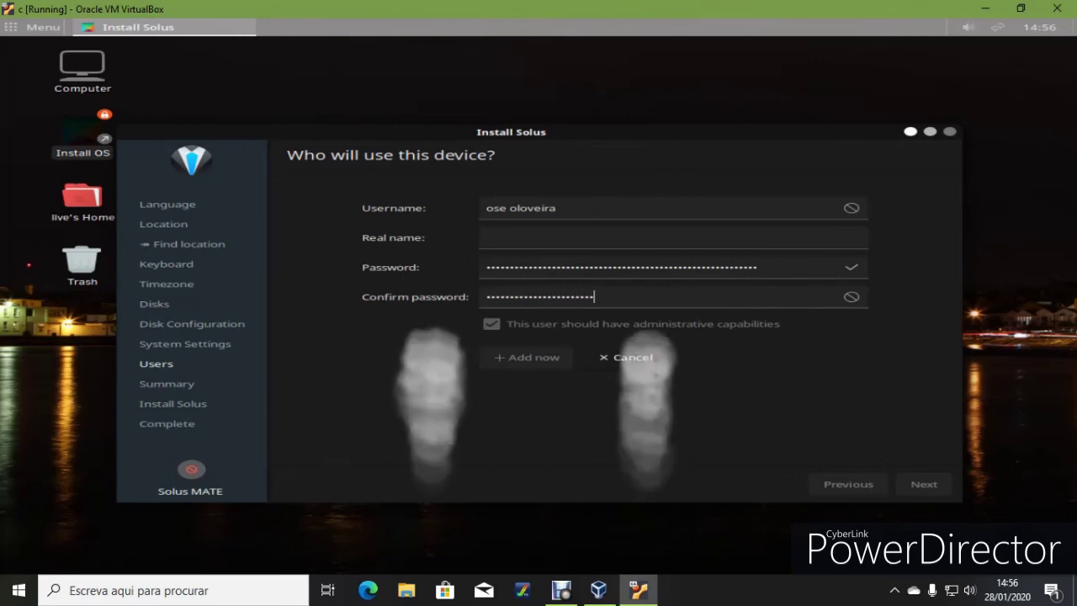
pyautogui.write('••••••••••••••••••••••')
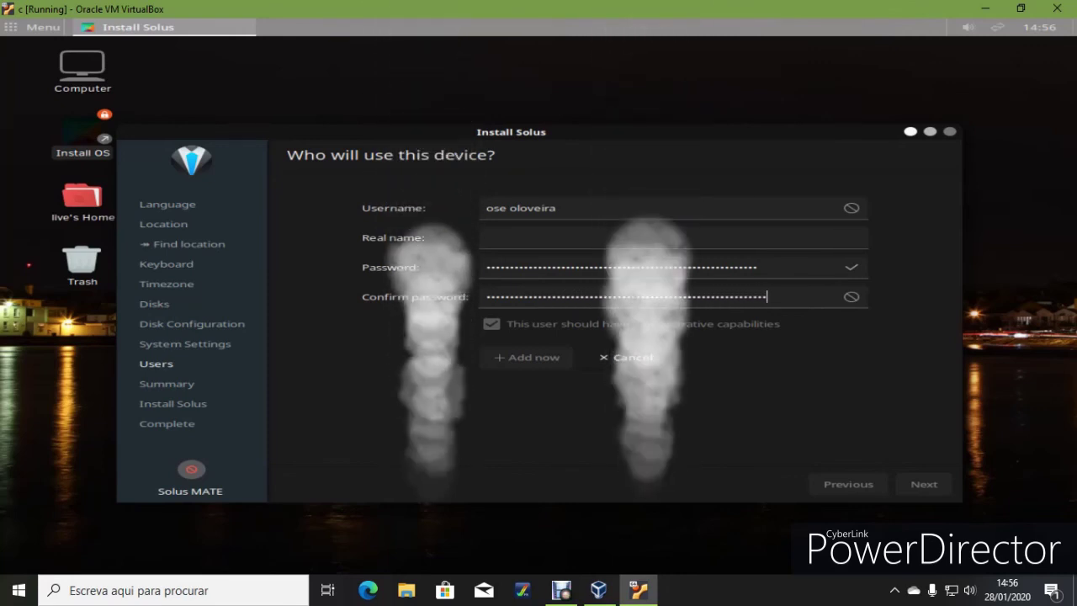
pyautogui.press('BackSpace')
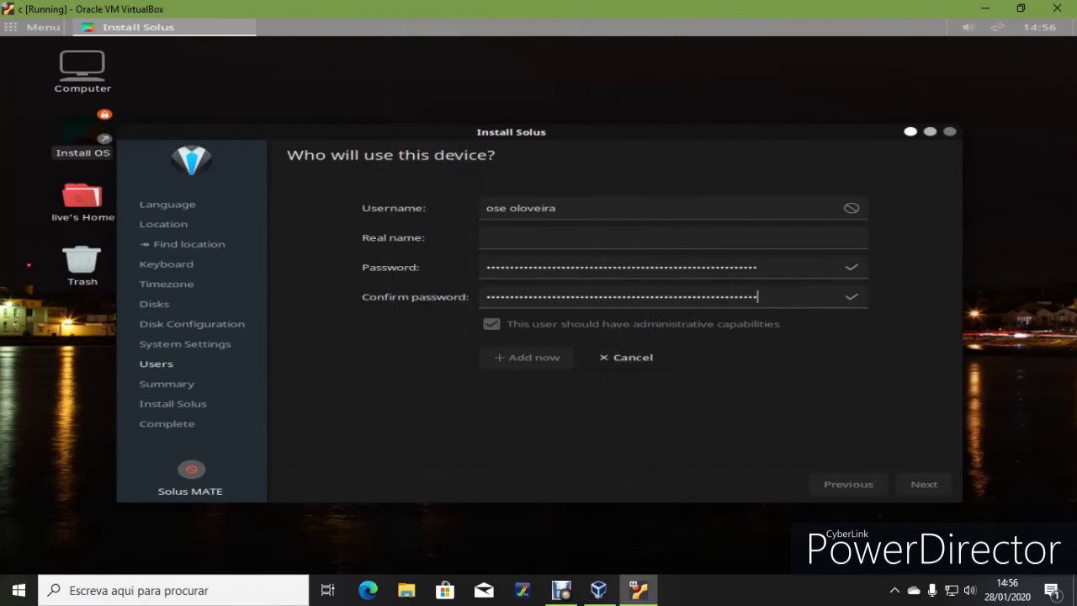
# Try a real name, trim the surname from the username, then close the installer
pyautogui.click(589, 238)
pyautogui.write('.................')
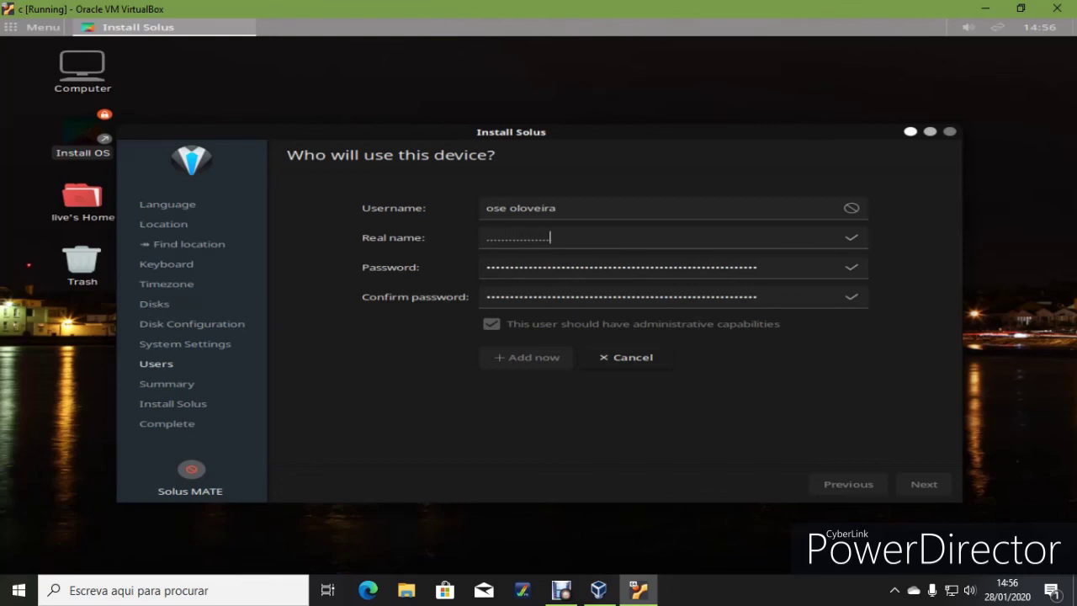
pyautogui.hotkey('ctrl', 'a')
pyautogui.click(557, 208)
pyautogui.press('BackSpace')
pyautogui.press('BackSpace')
pyautogui.press('BackSpace')
pyautogui.press('BackSpace')
pyautogui.press('BackSpace')
pyautogui.press('BackSpace')
pyautogui.press('BackSpace')
pyautogui.press('BackSpace')
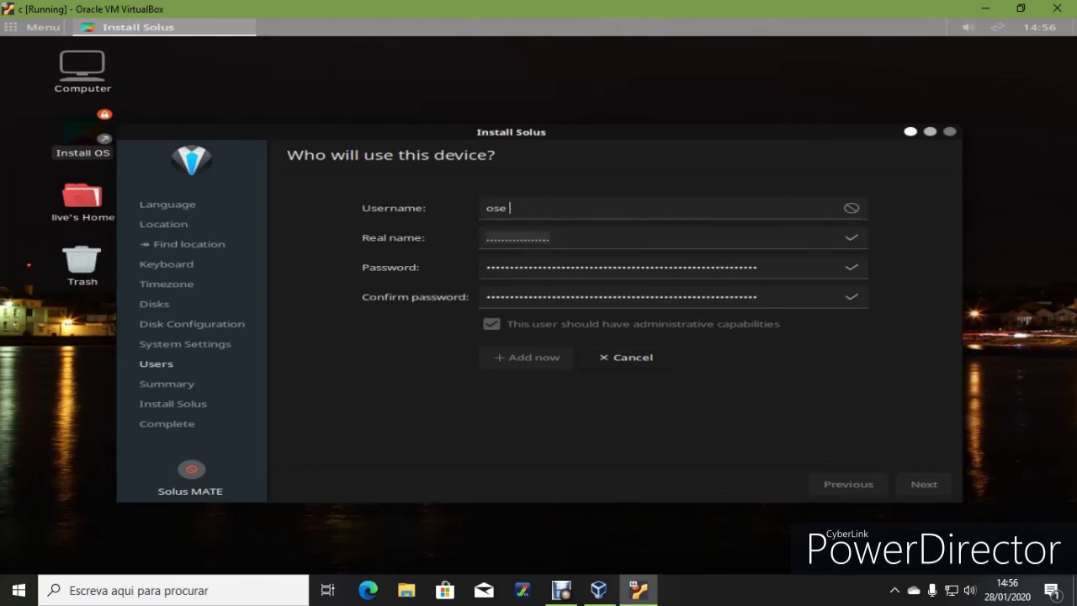
pyautogui.press('BackSpace')
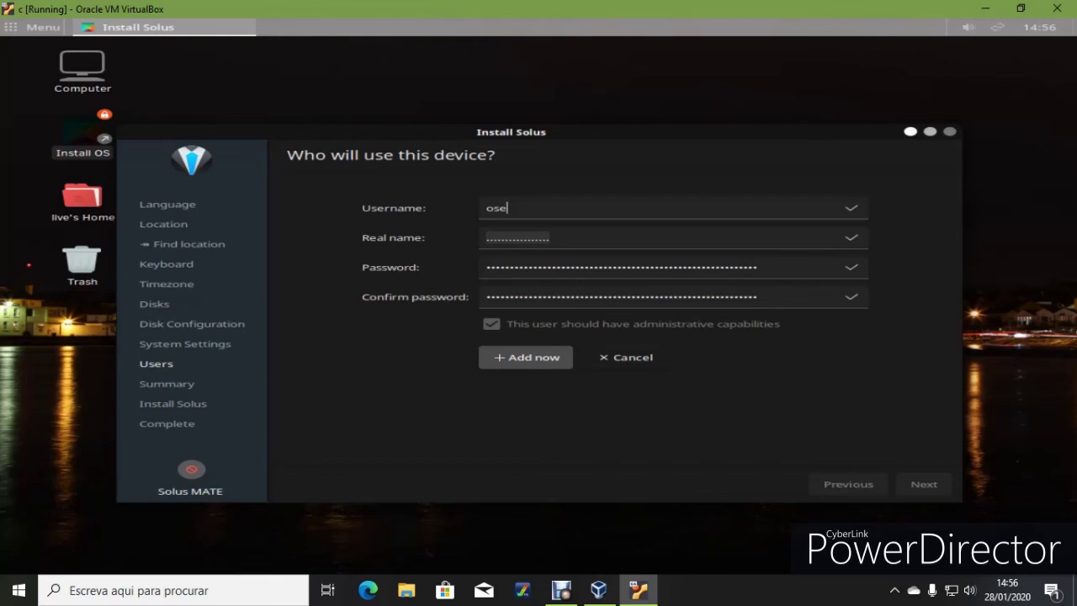
pyautogui.click(550, 238)
pyautogui.press('BackSpace')
pyautogui.press('BackSpace')
pyautogui.press('BackSpace')
pyautogui.press('BackSpace')
pyautogui.press('BackSpace')
pyautogui.press('BackSpace')
pyautogui.press('BackSpace')
pyautogui.press('BackSpace')
pyautogui.press('BackSpace')
pyautogui.press('BackSpace')
pyautogui.press('BackSpace')
pyautogui.press('BackSpace')
pyautogui.press('BackSpace')
pyautogui.press('BackSpace')
pyautogui.press('BackSpace')
pyautogui.press('BackSpace')
pyautogui.press('BackSpace')
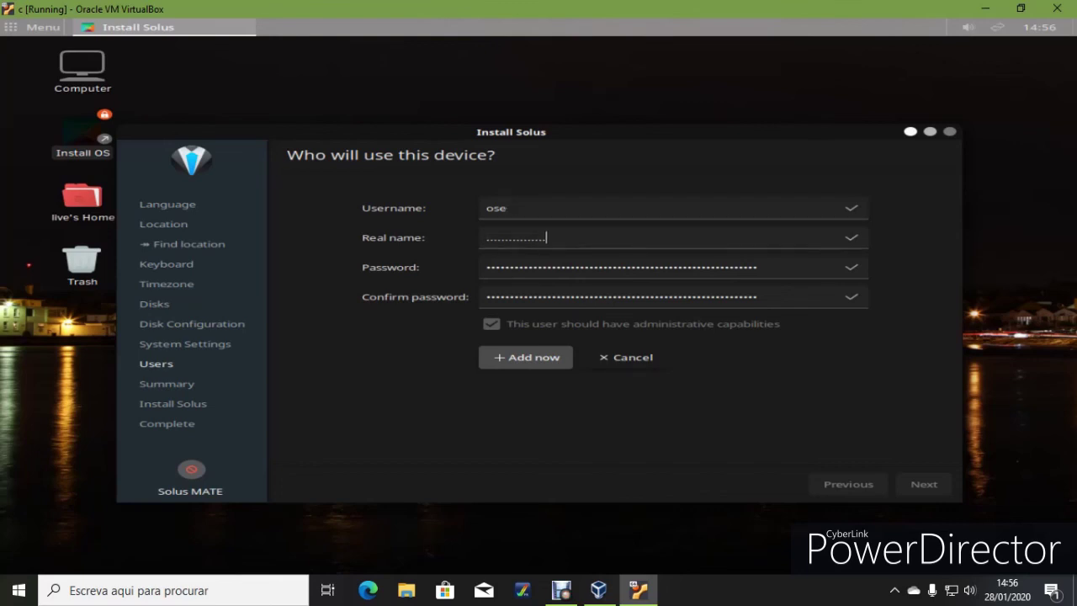
pyautogui.click(509, 208)
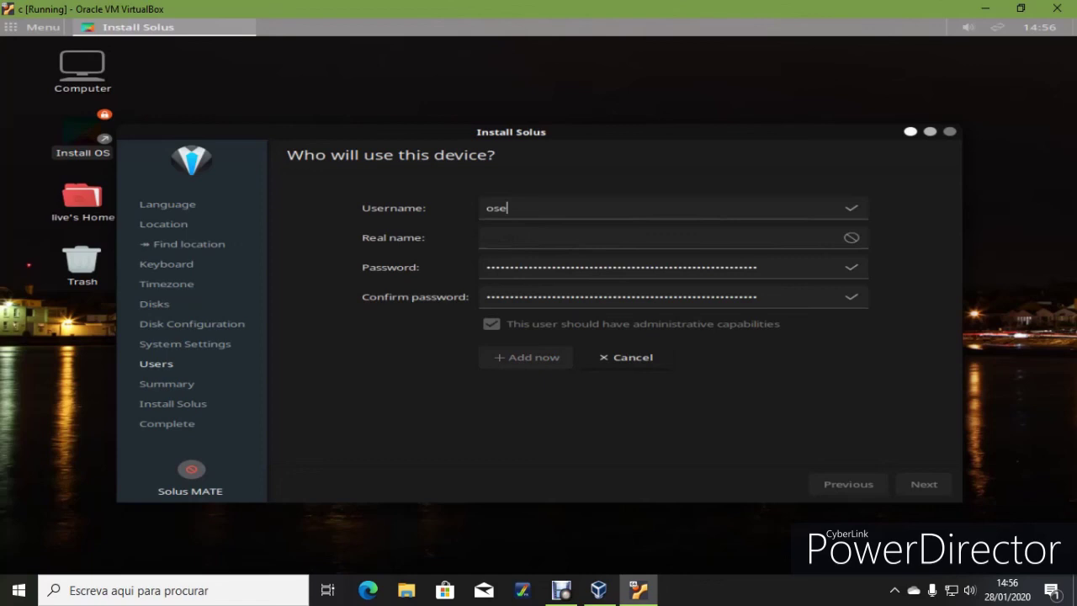
pyautogui.click(950, 131)
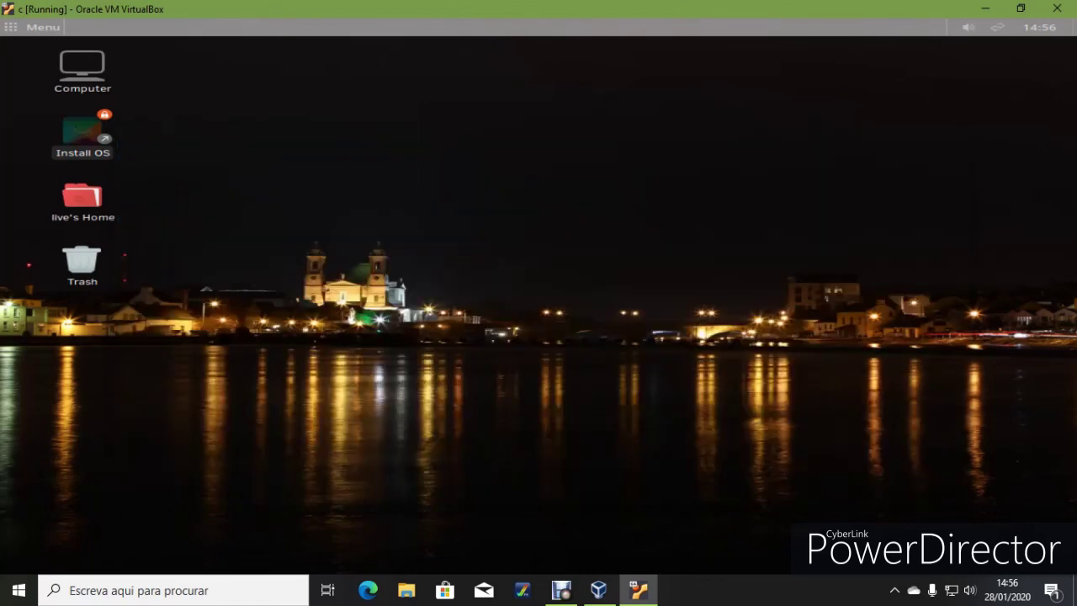
# Set the desktop wallpaper to the autumn park path with yellow trees
pyautogui.rightClick(464, 201)
pyautogui.click(578, 362)
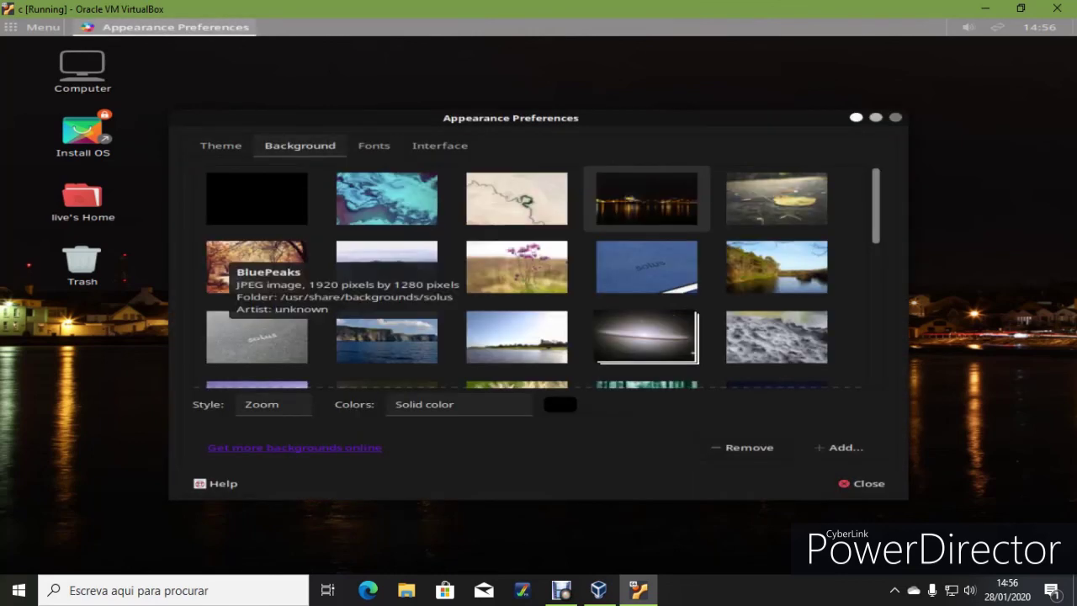
pyautogui.click(277, 261)
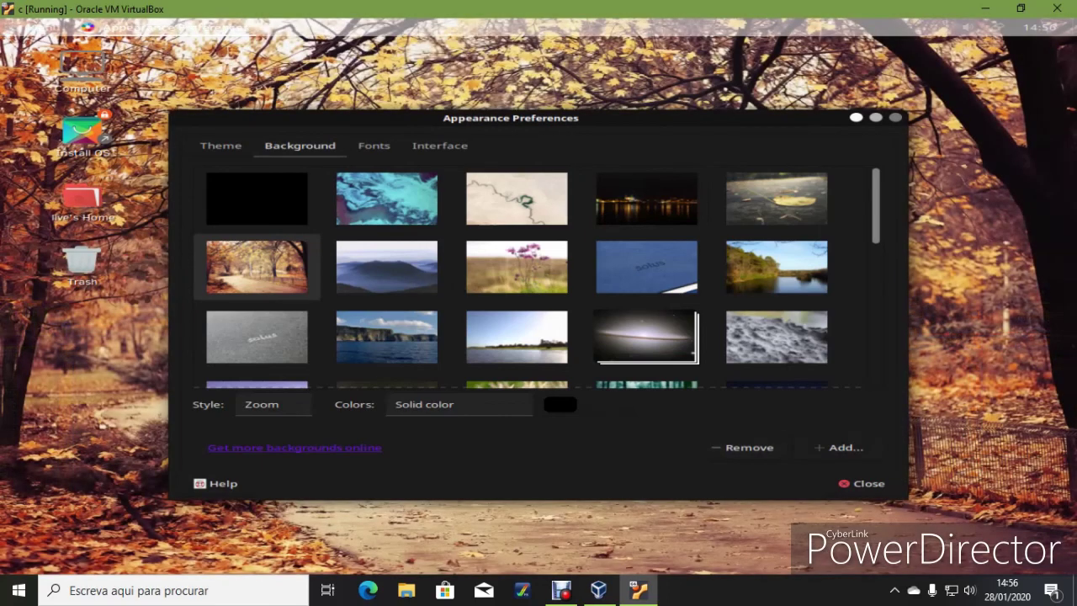
pyautogui.click(863, 483)
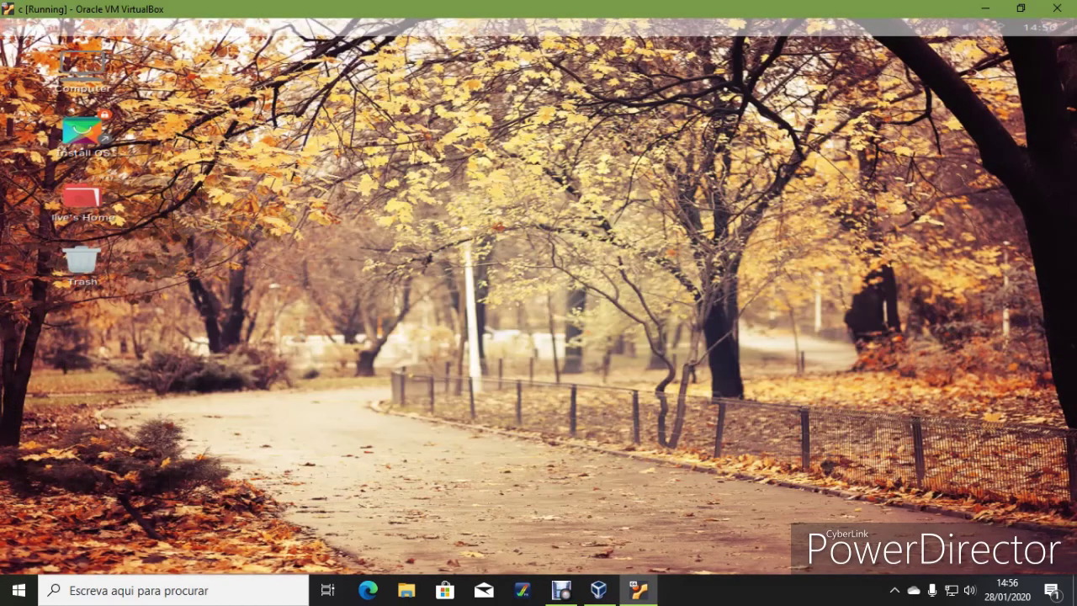
pyautogui.click(14, 28)
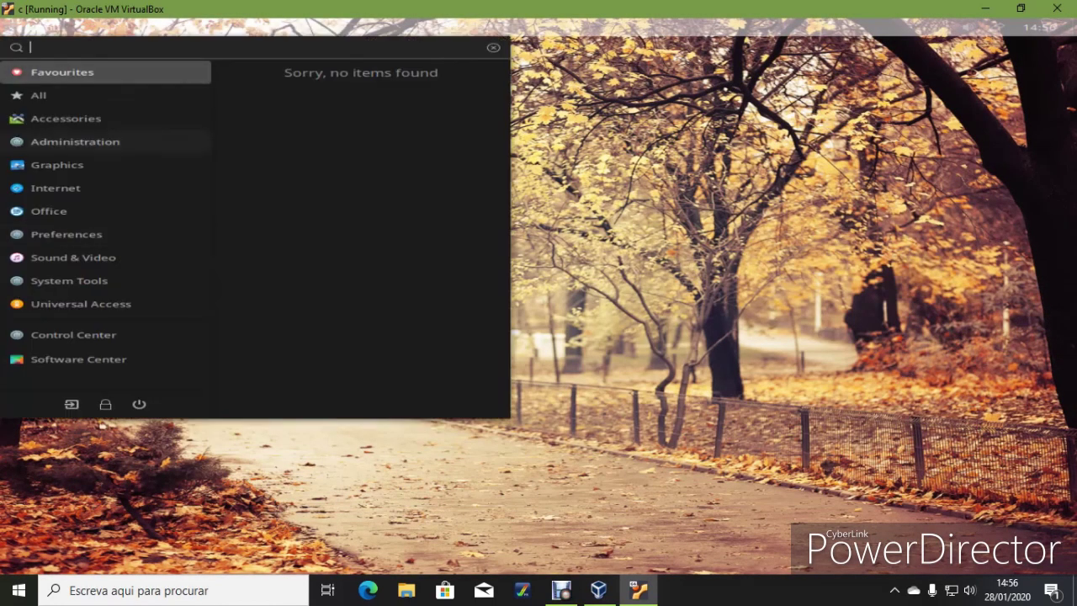
# In Software Center, browse Security Software's Cryptographic utilities, then close it
pyautogui.click(78, 359)
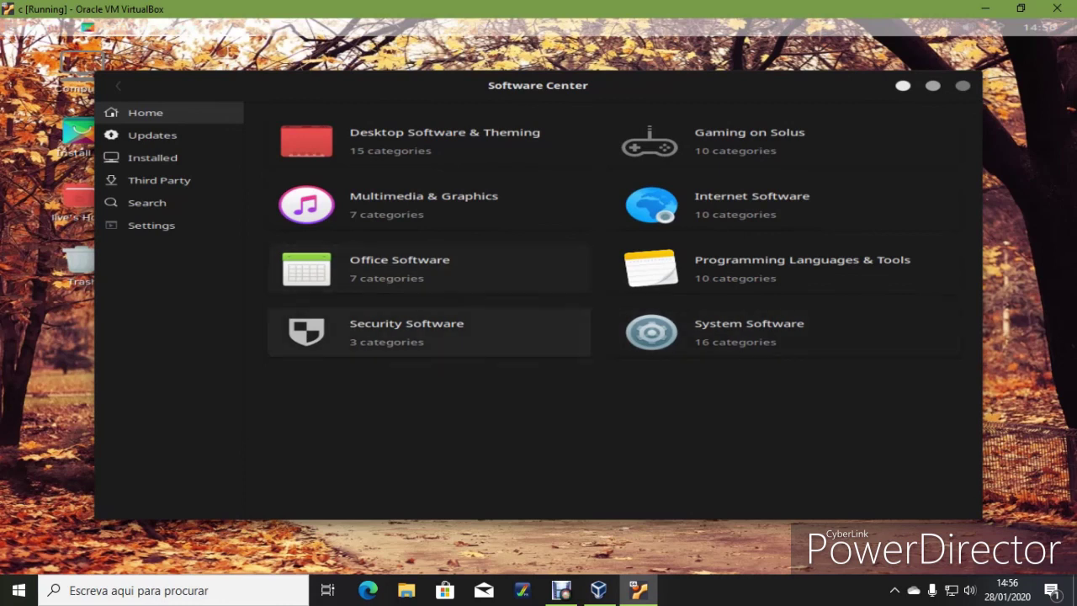
pyautogui.click(406, 331)
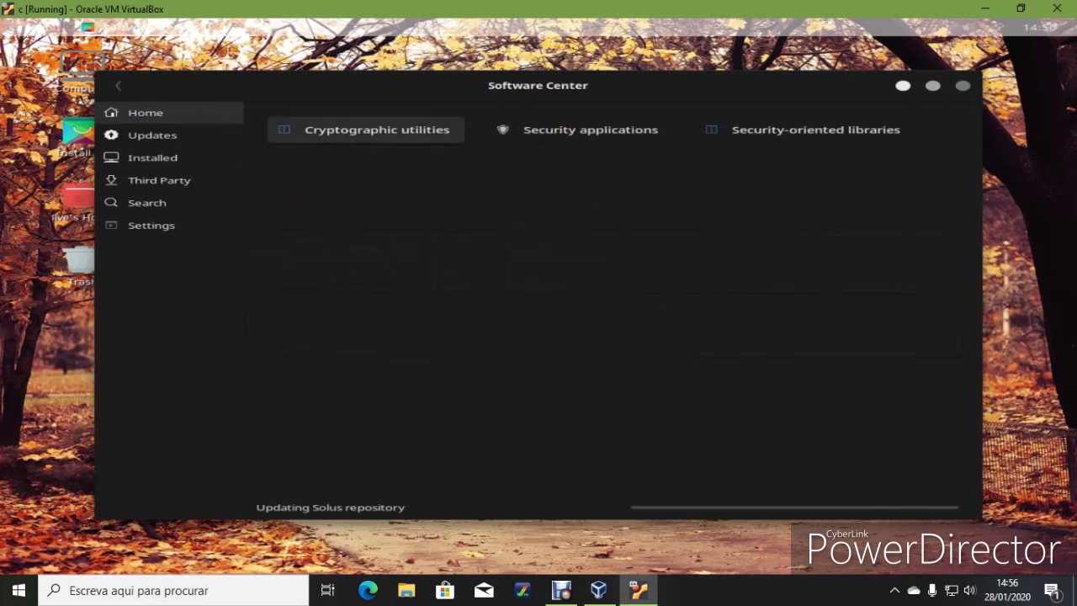
pyautogui.click(377, 129)
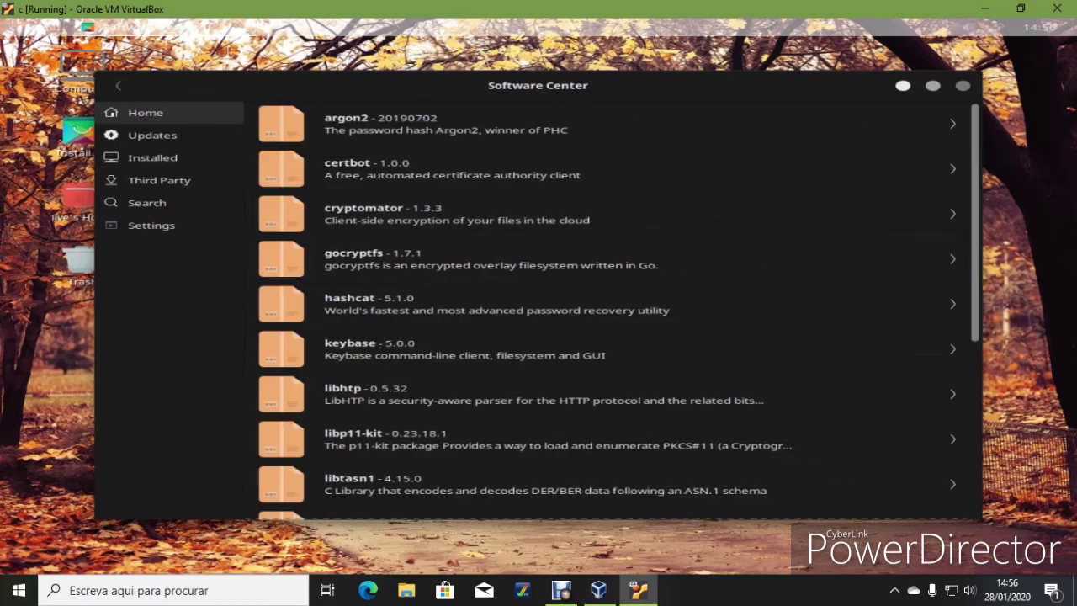
pyautogui.click(963, 85)
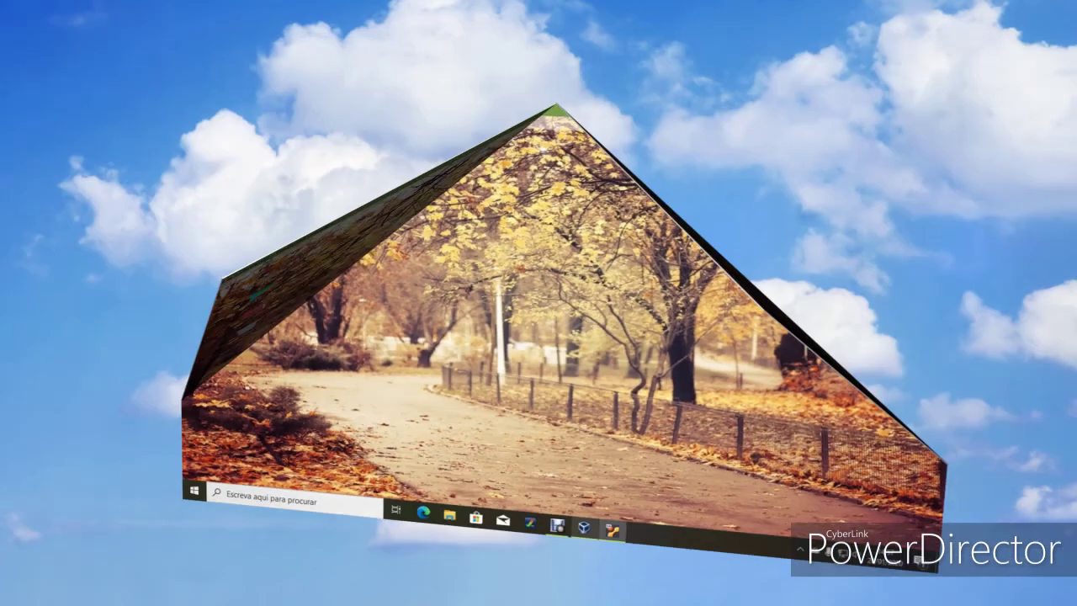